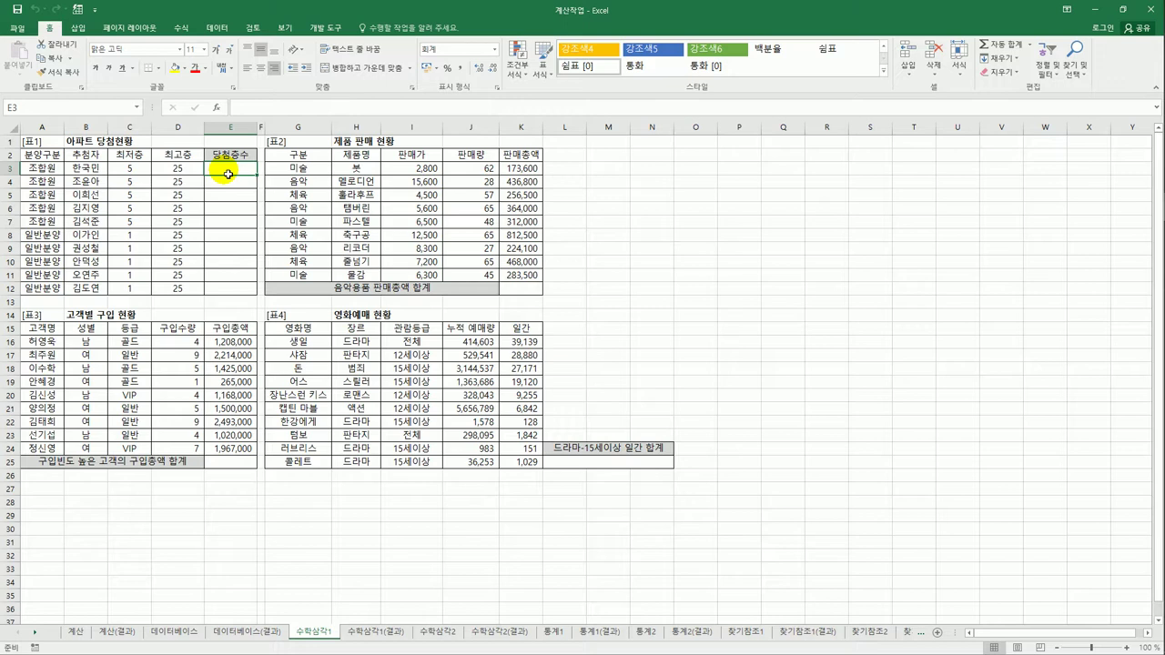
- Enter =RANDBETWEEN(C3,D3)&"층" in E3 to draw a random winning floor between the lowest and highest floors
type("=")
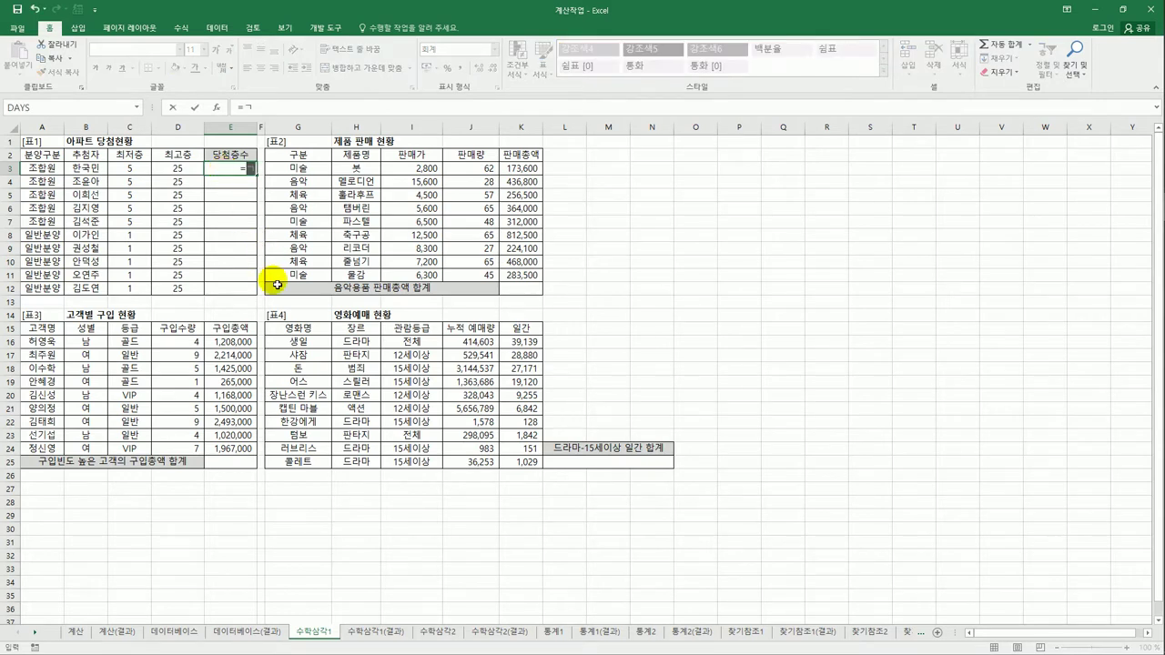
type("r")
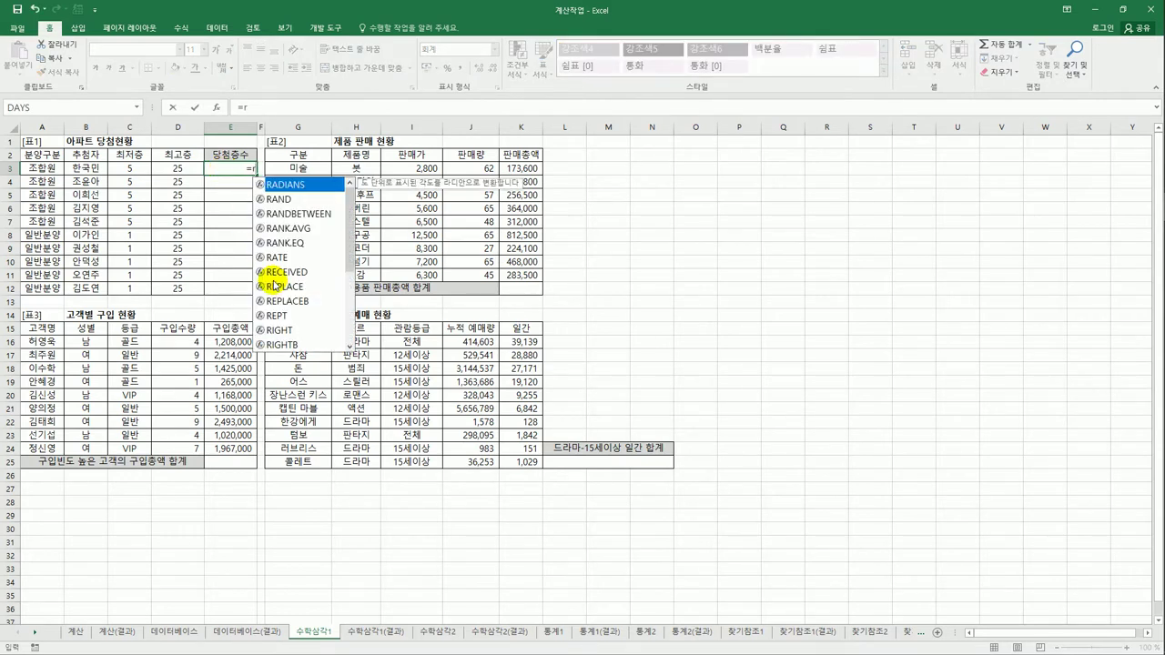
left_click(320, 215)
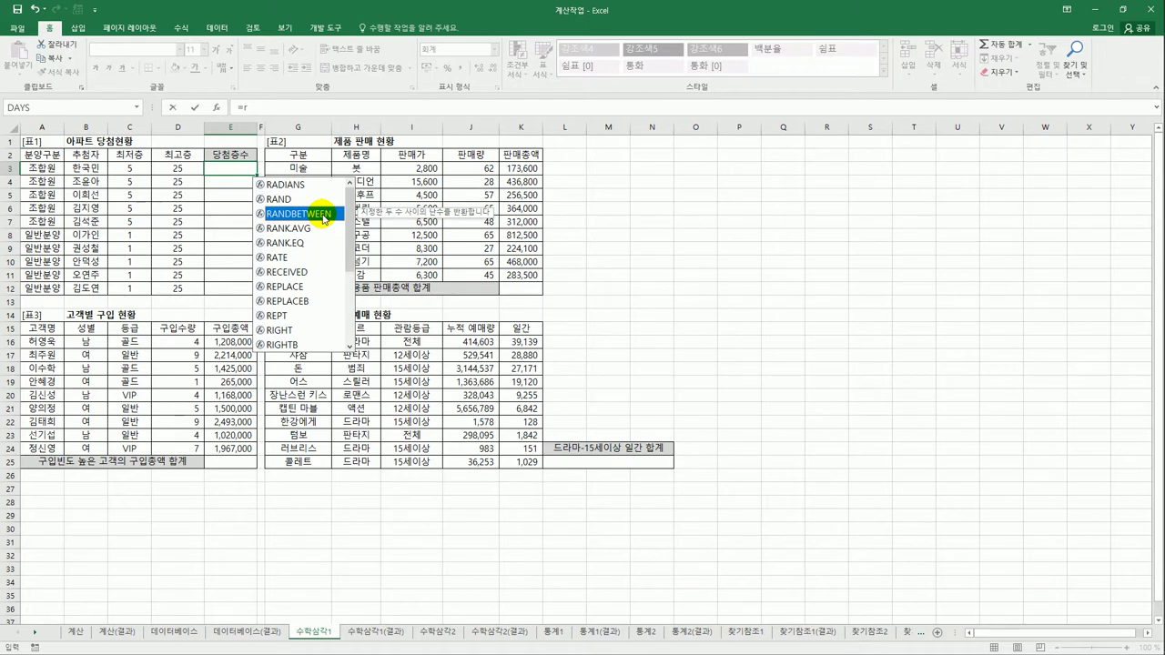
double_click(325, 217)
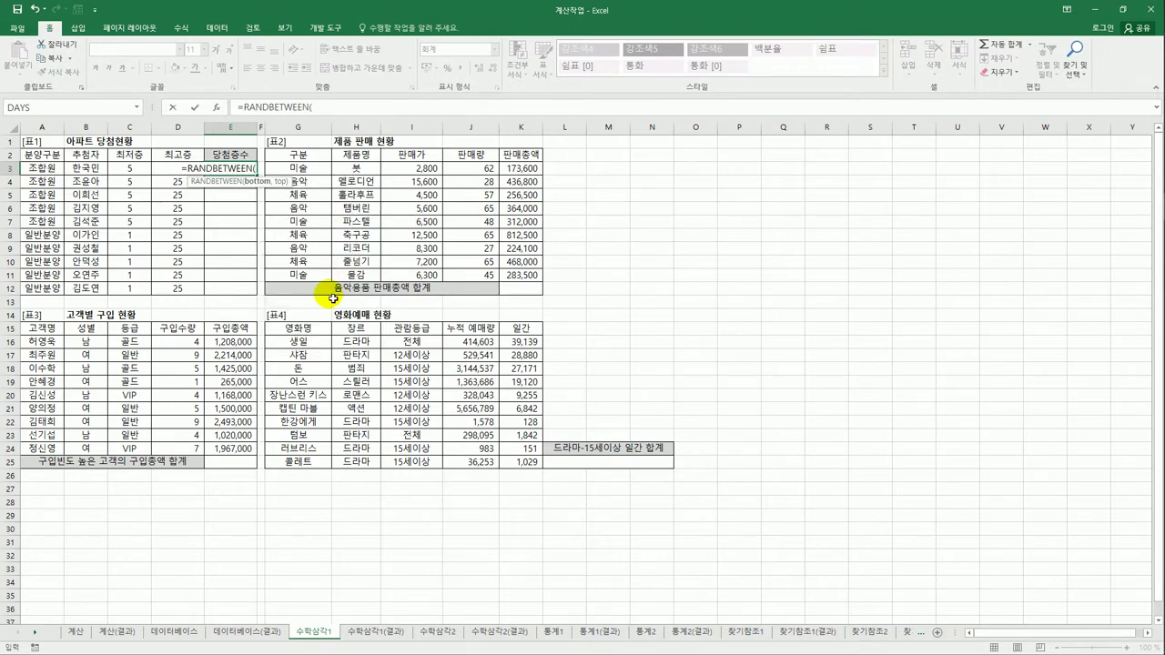
left_click(127, 172)
type(",")
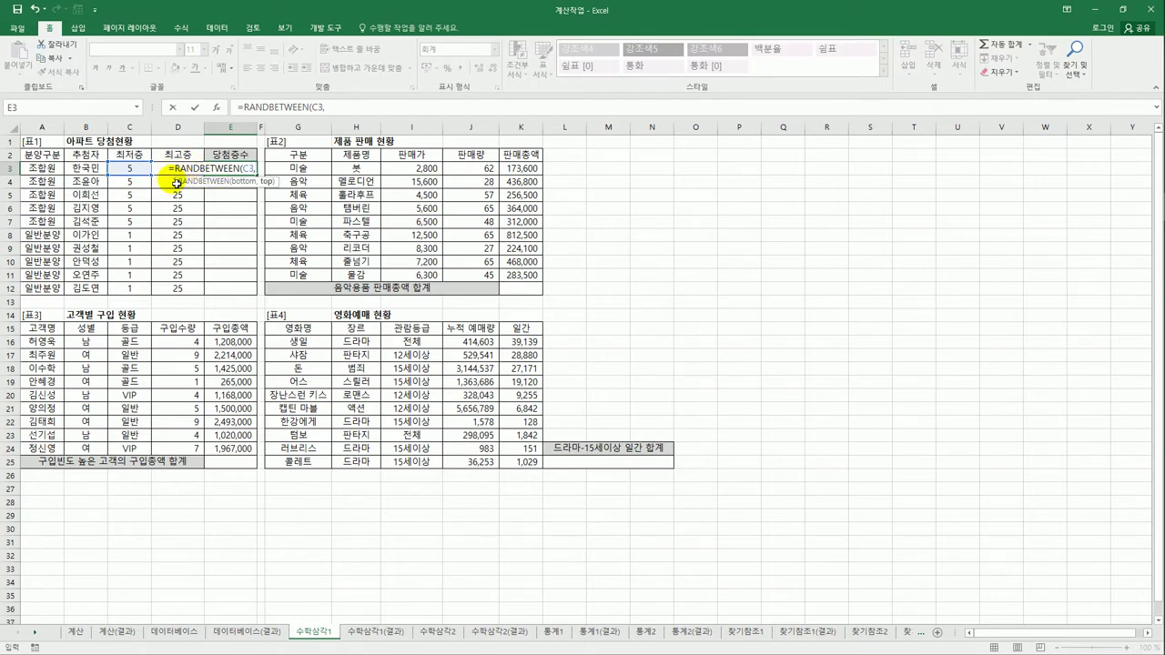
key("Left")
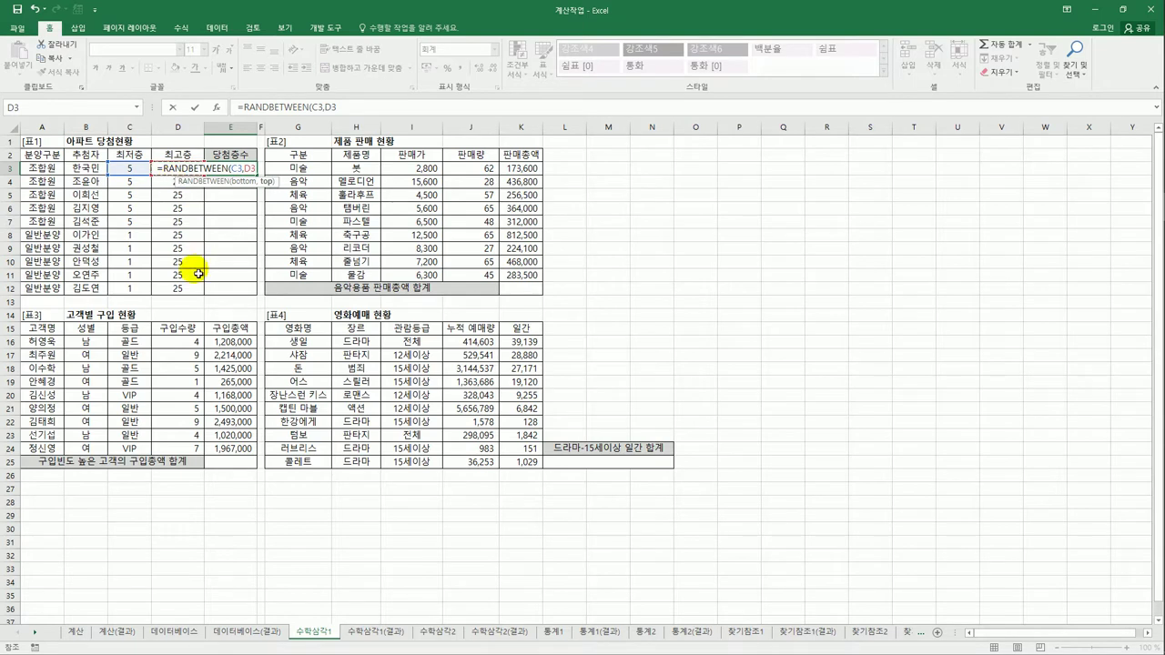
type(")")
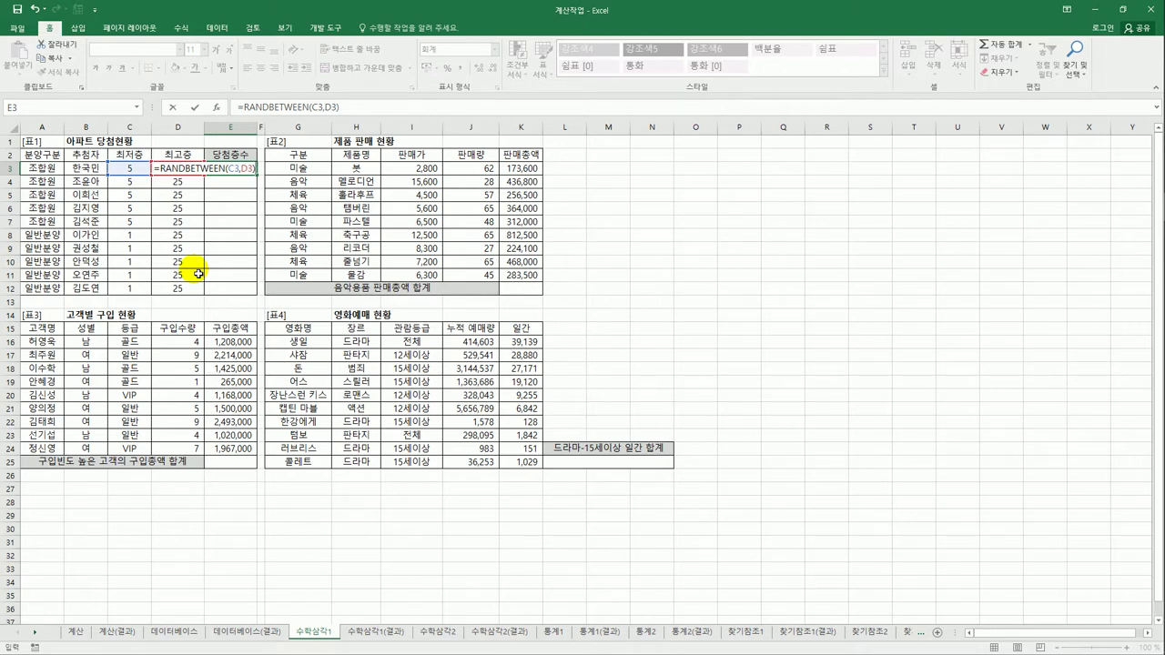
type("&")
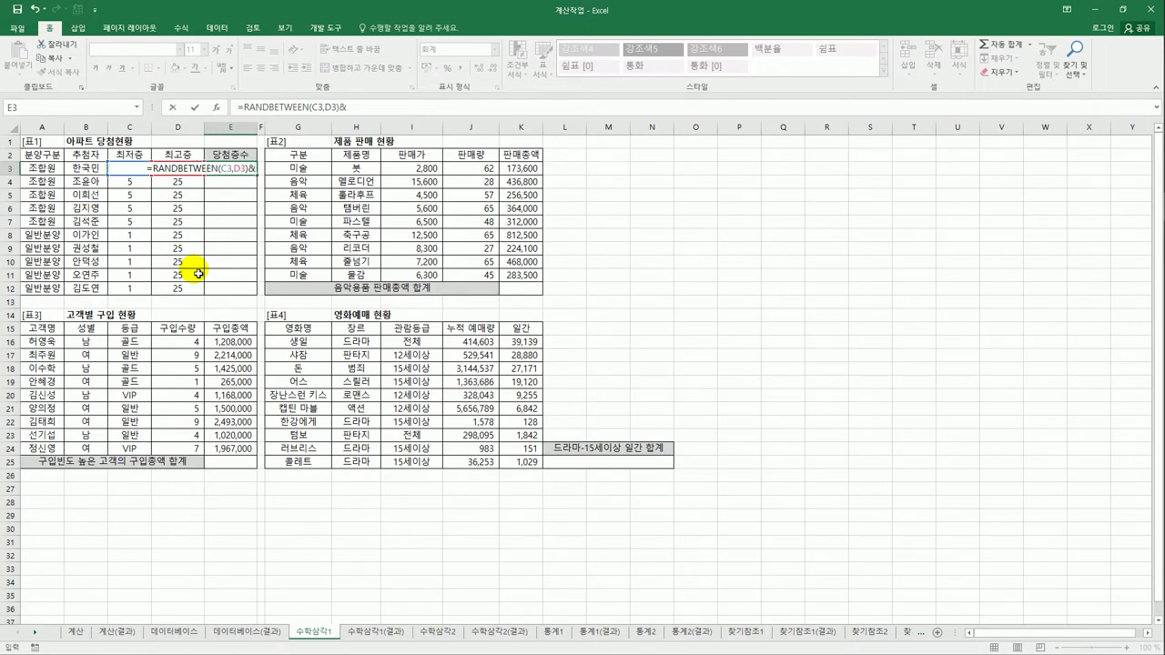
type("\"층")
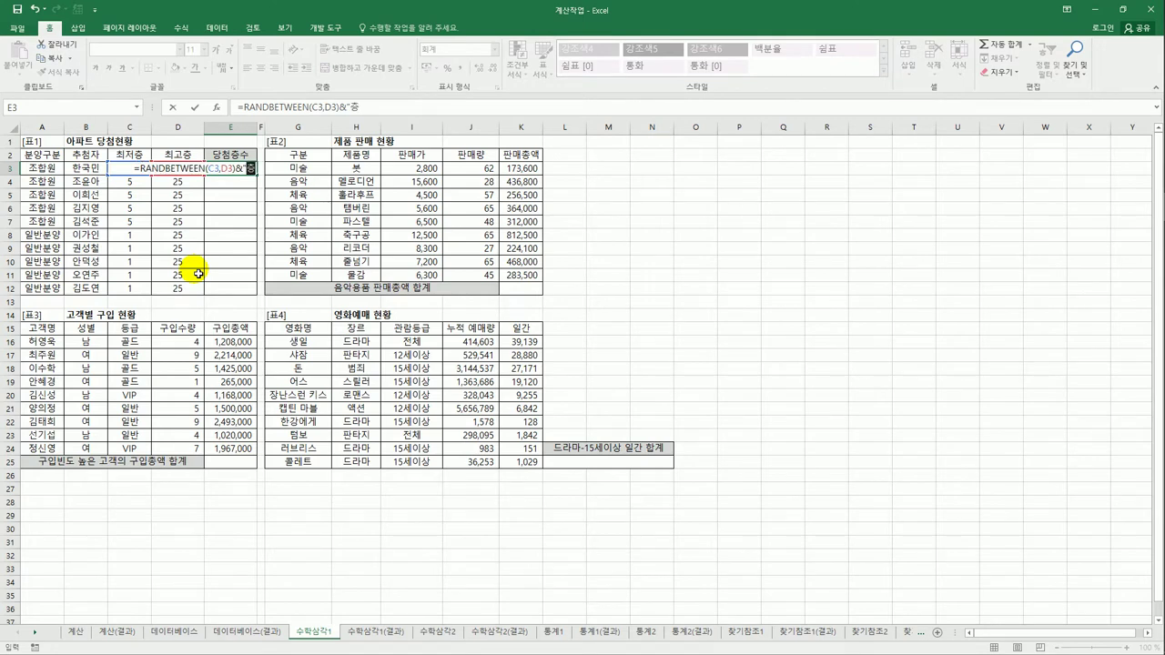
type("\"")
key("Return")
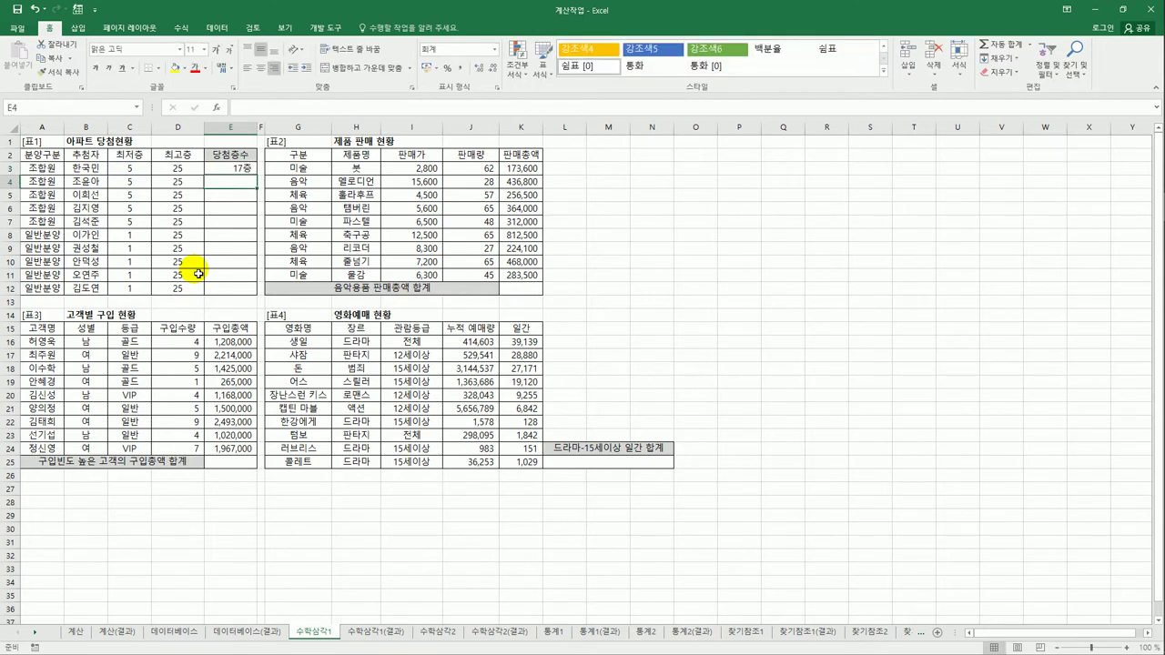
- Fill the winning-floor formula from E3 down through E12 in the apartment table
left_click(233, 168)
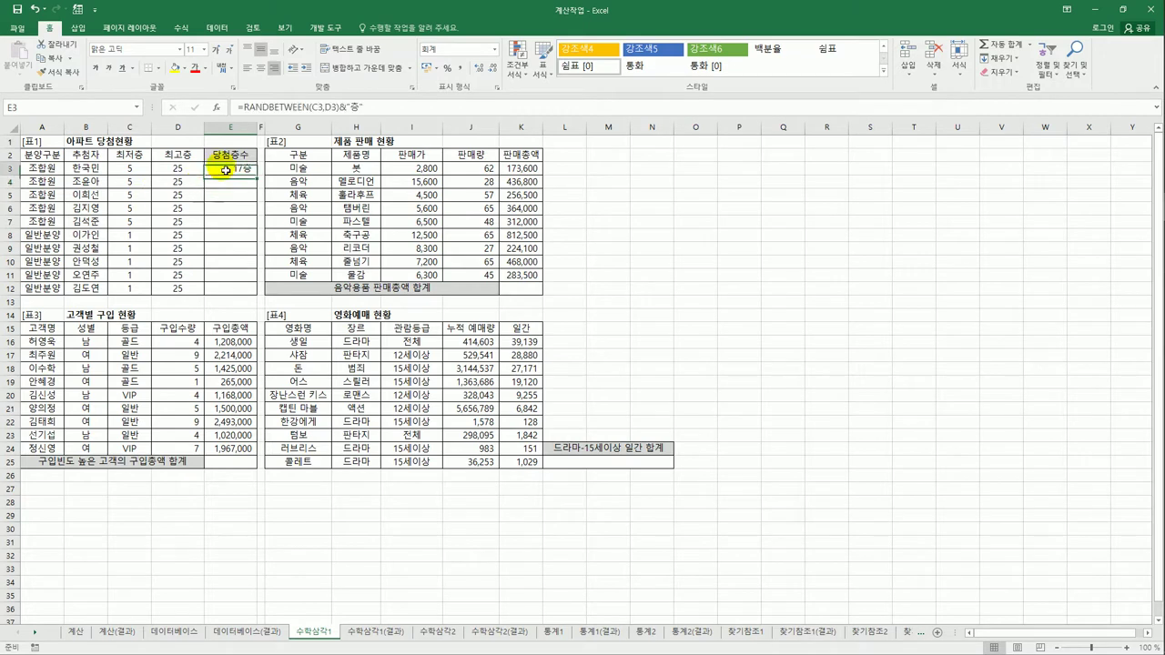
left_click_drag(258, 175, 250, 293)
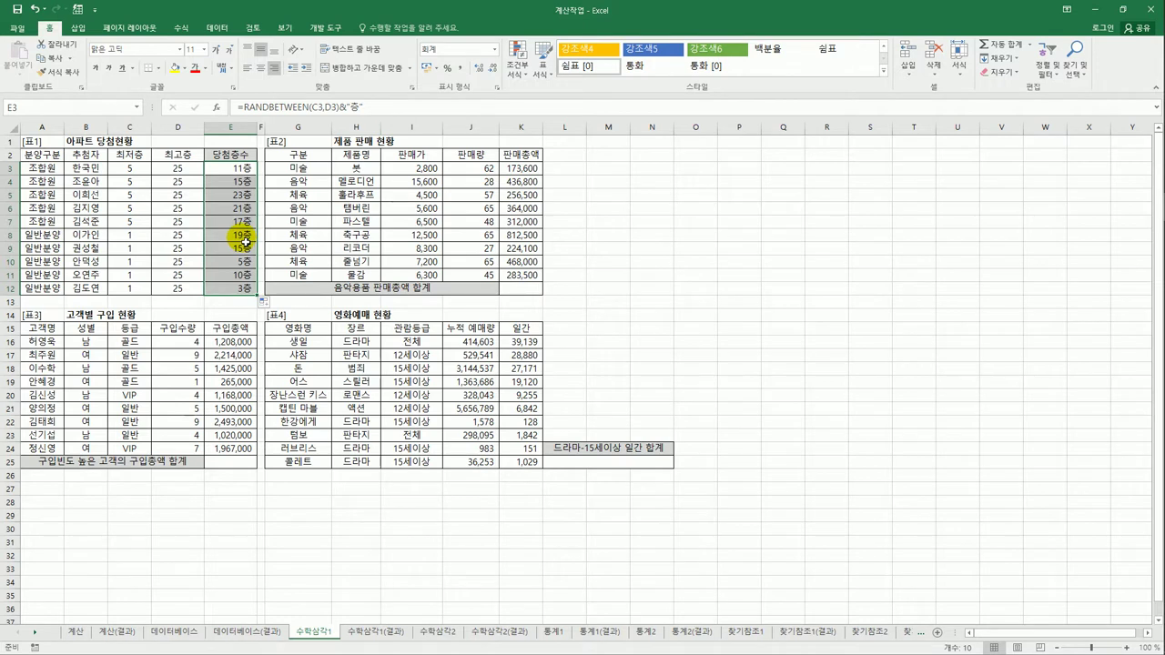
left_click(243, 170)
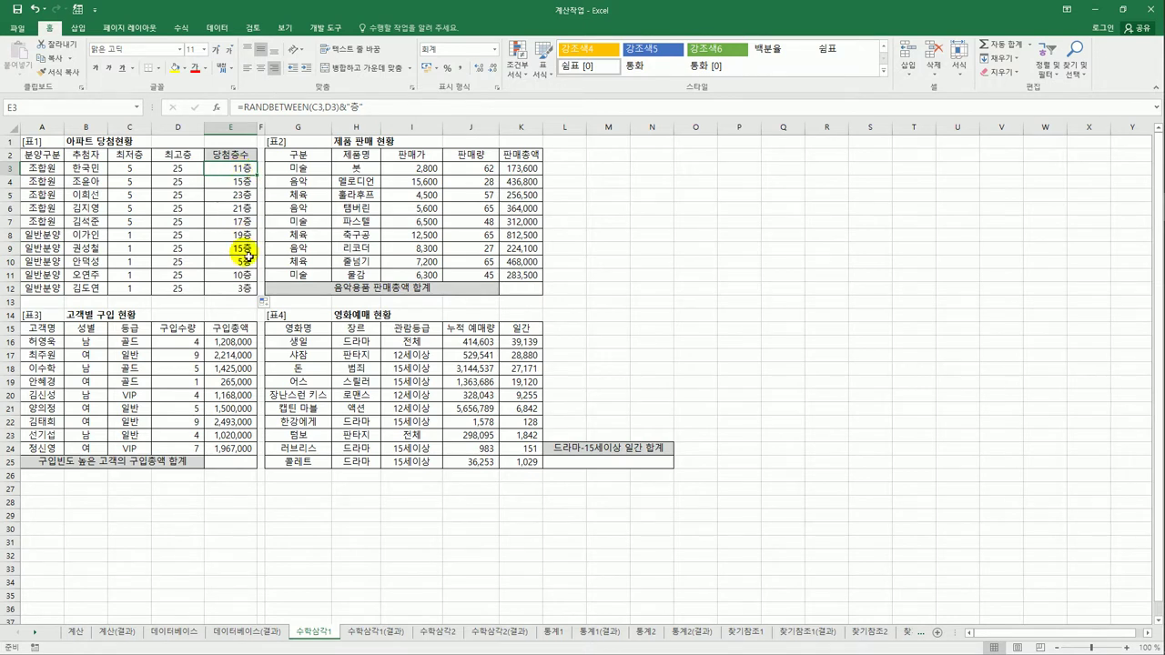
- Total the music products' sales amounts in K12 with =SUMIF(G3:G11,"음악",K3:K11)
left_click(510, 295)
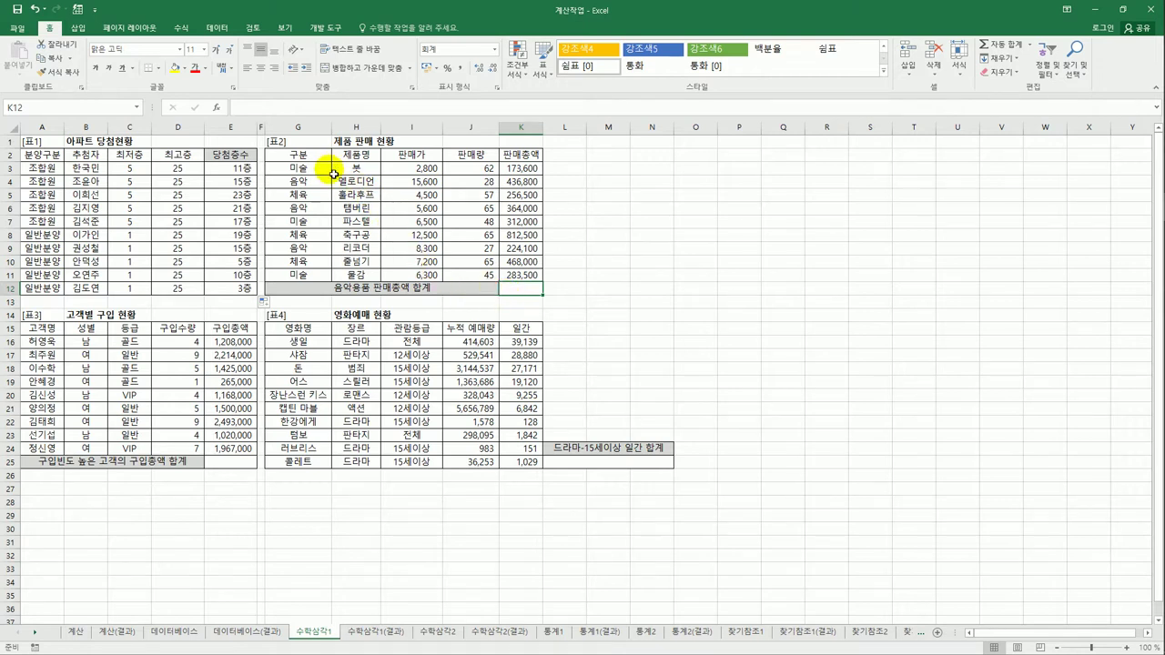
left_click_drag(310, 169, 316, 283)
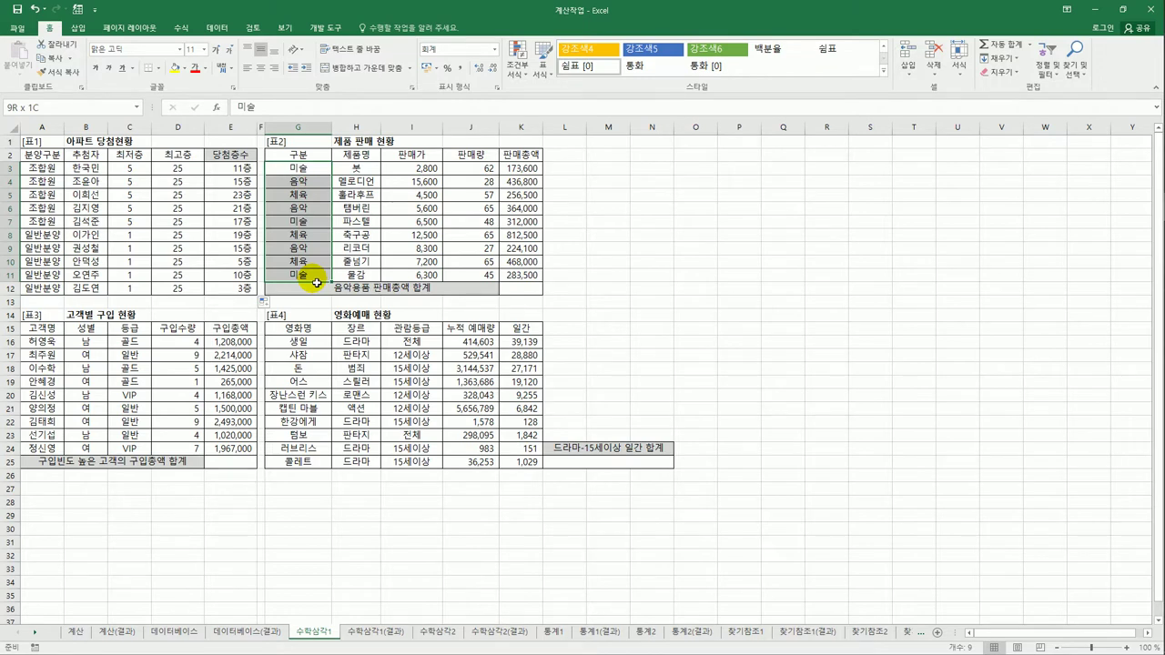
left_click_drag(515, 170, 521, 281)
left_click(526, 290)
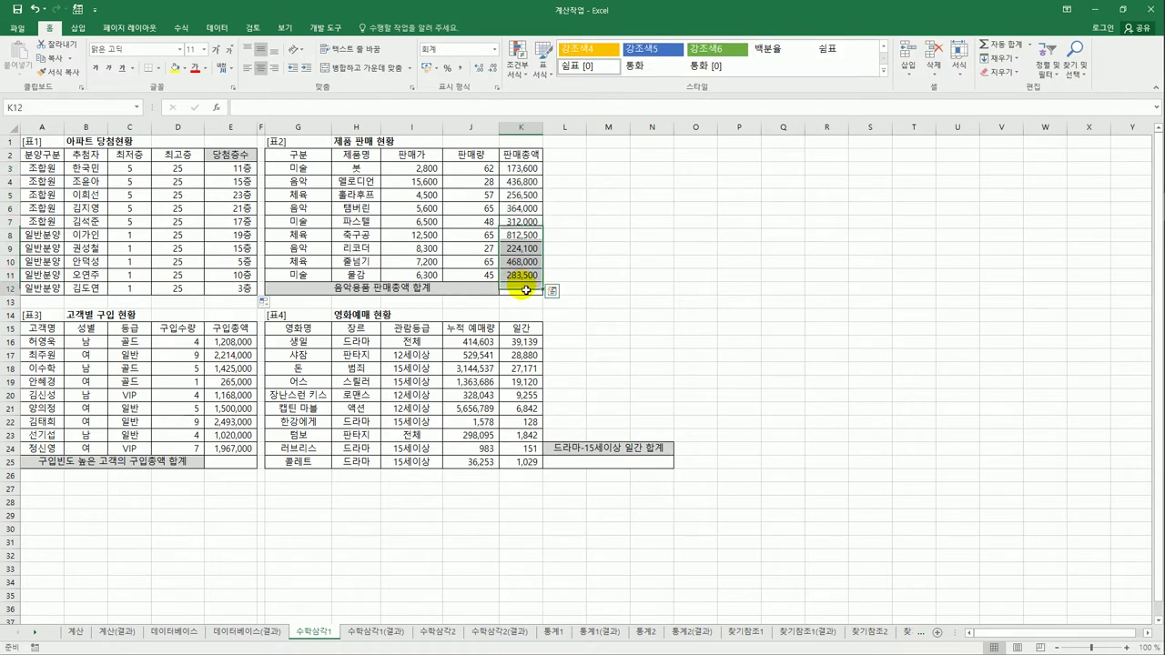
type("=")
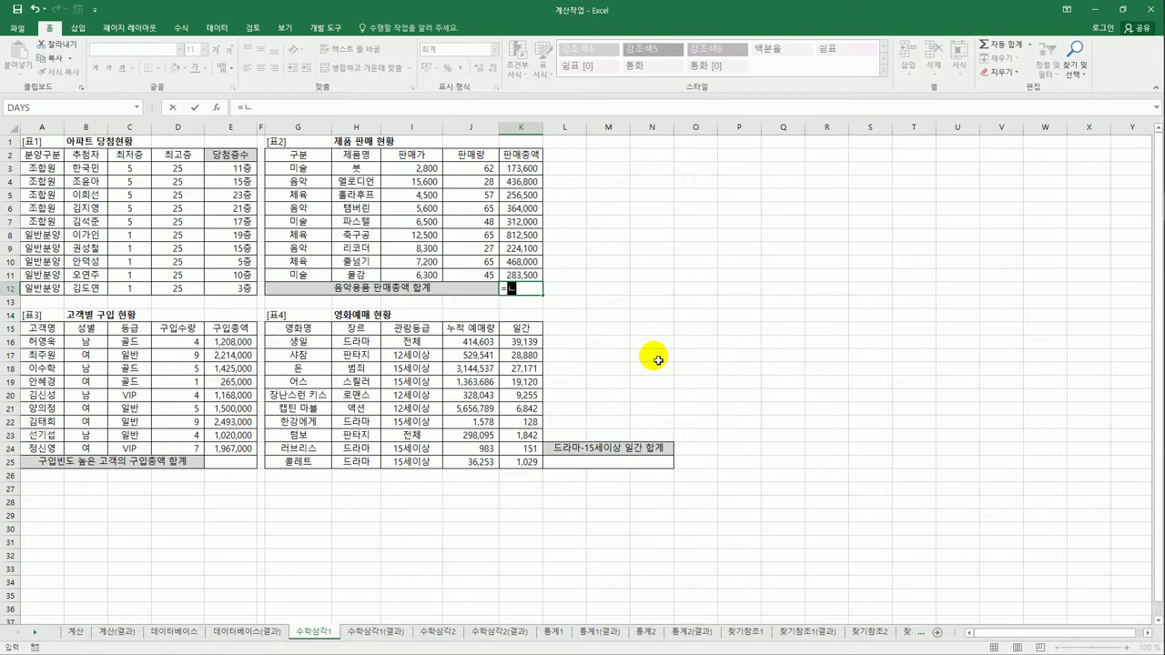
type("su")
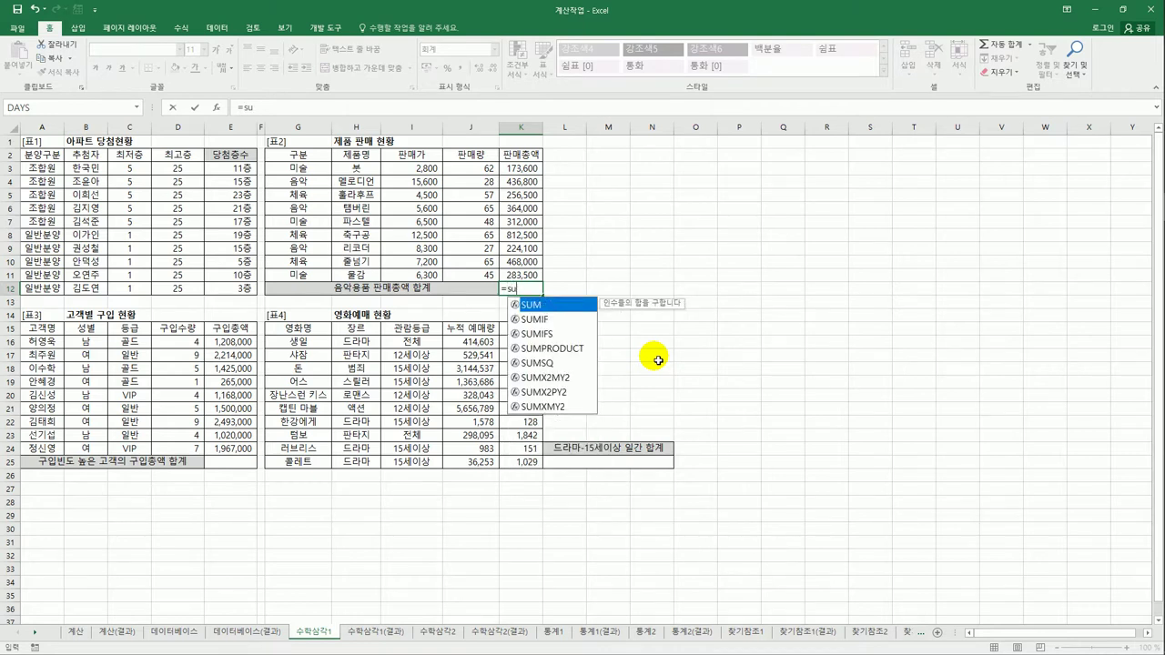
type("mif")
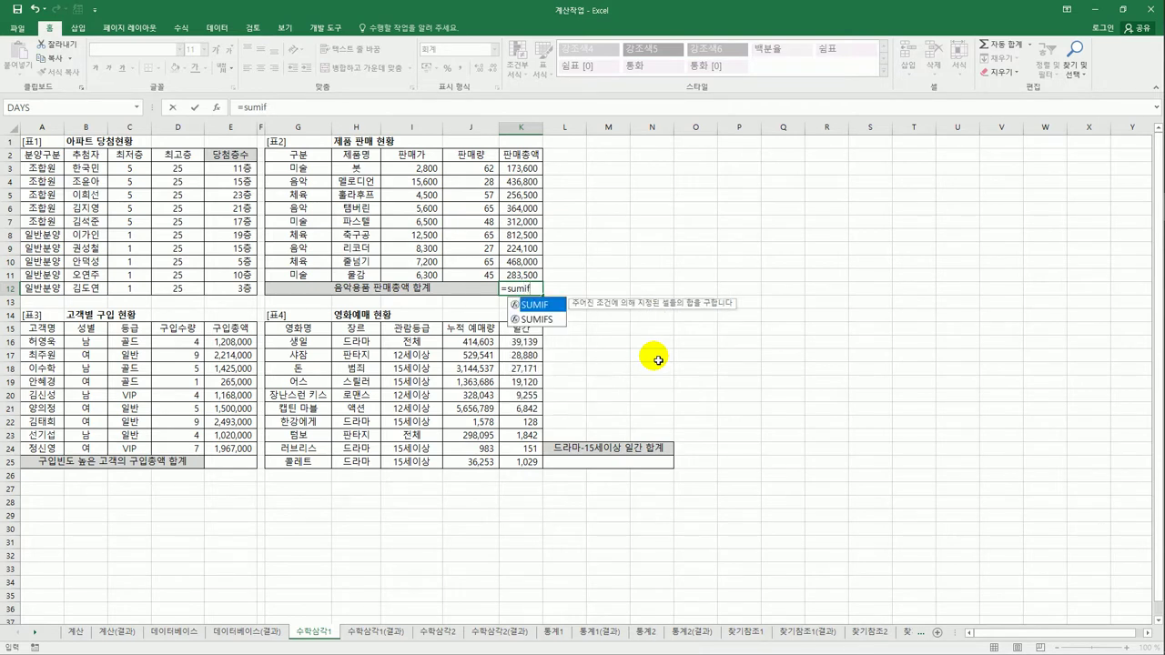
key("Tab")
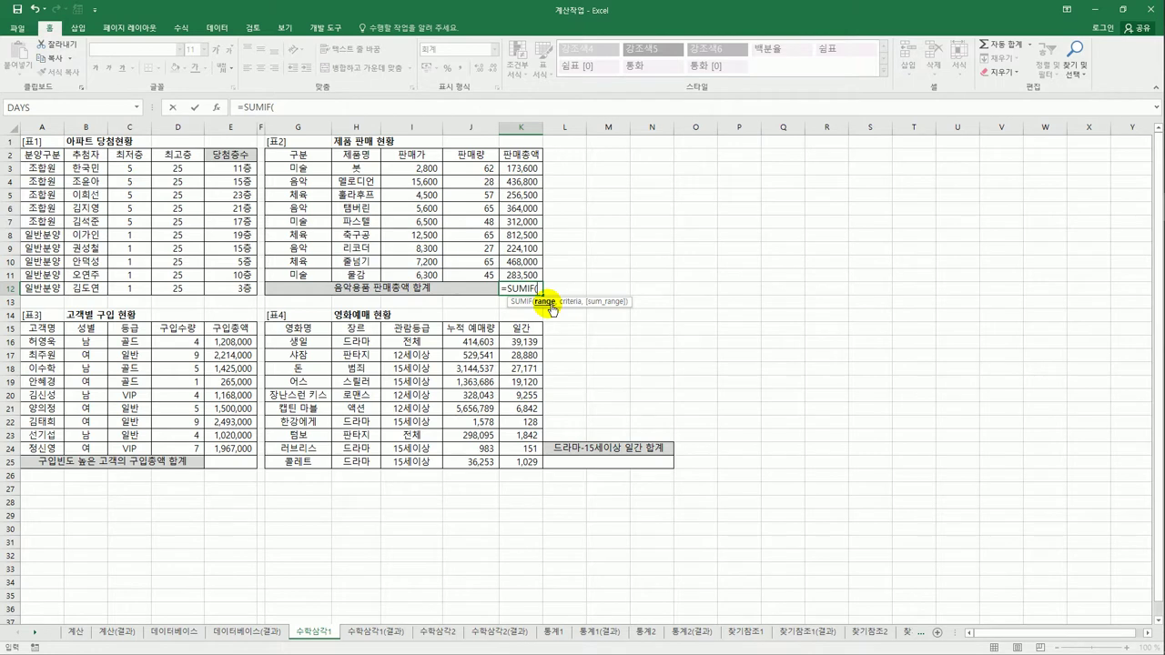
left_click_drag(313, 168, 300, 286)
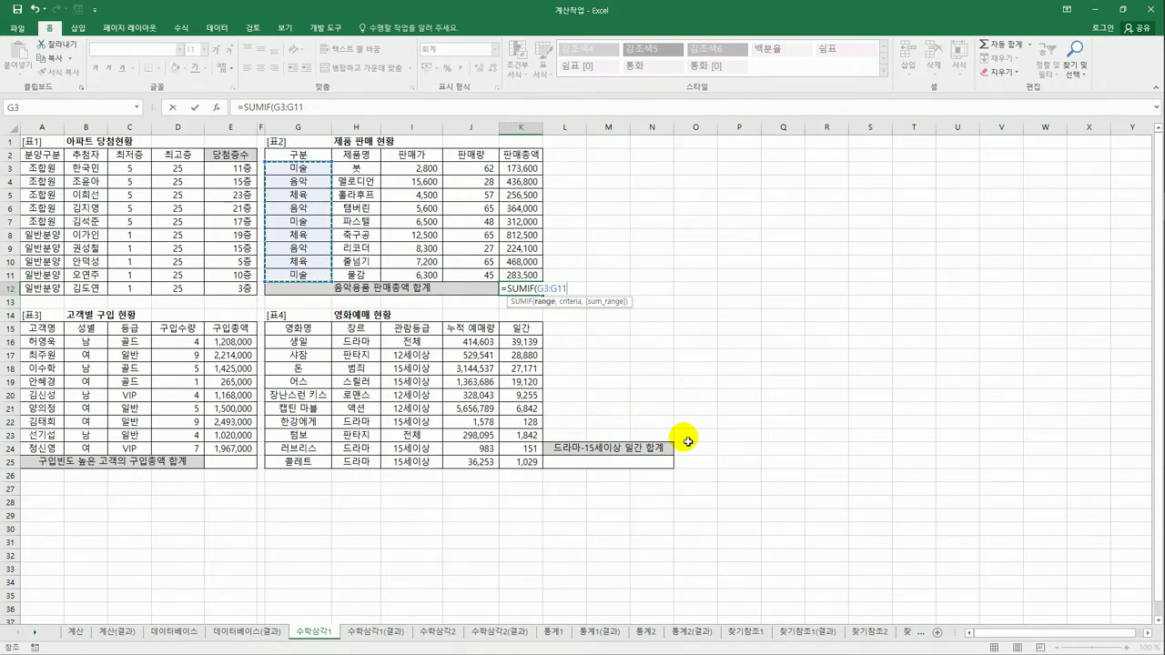
type(",\"음악\"")
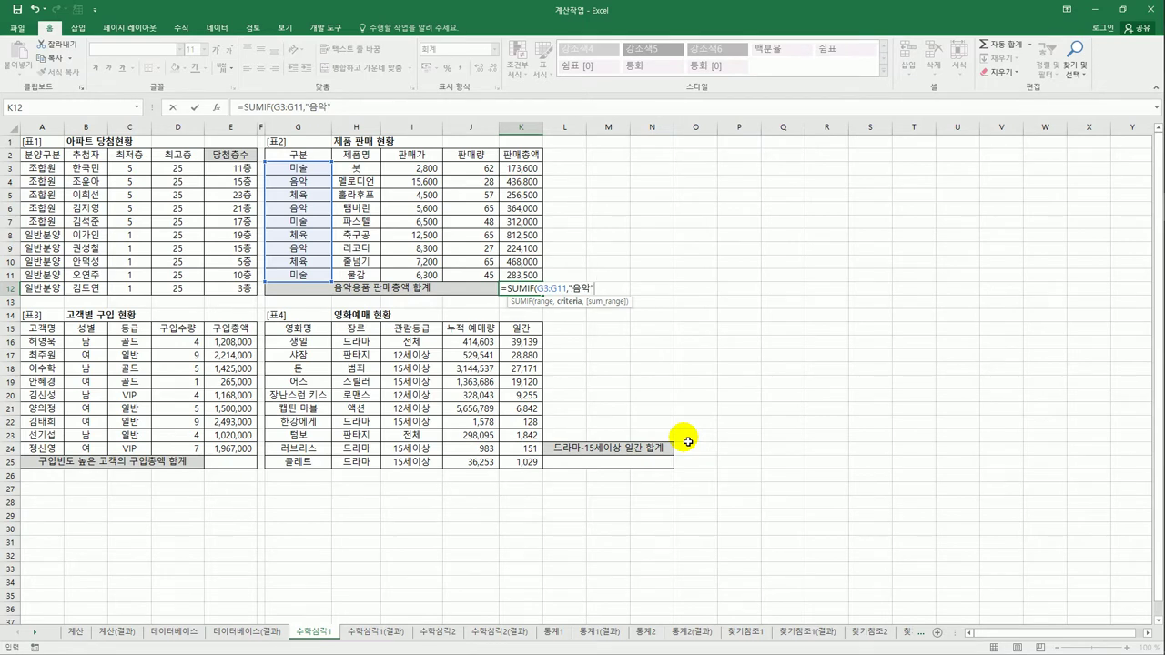
type(",")
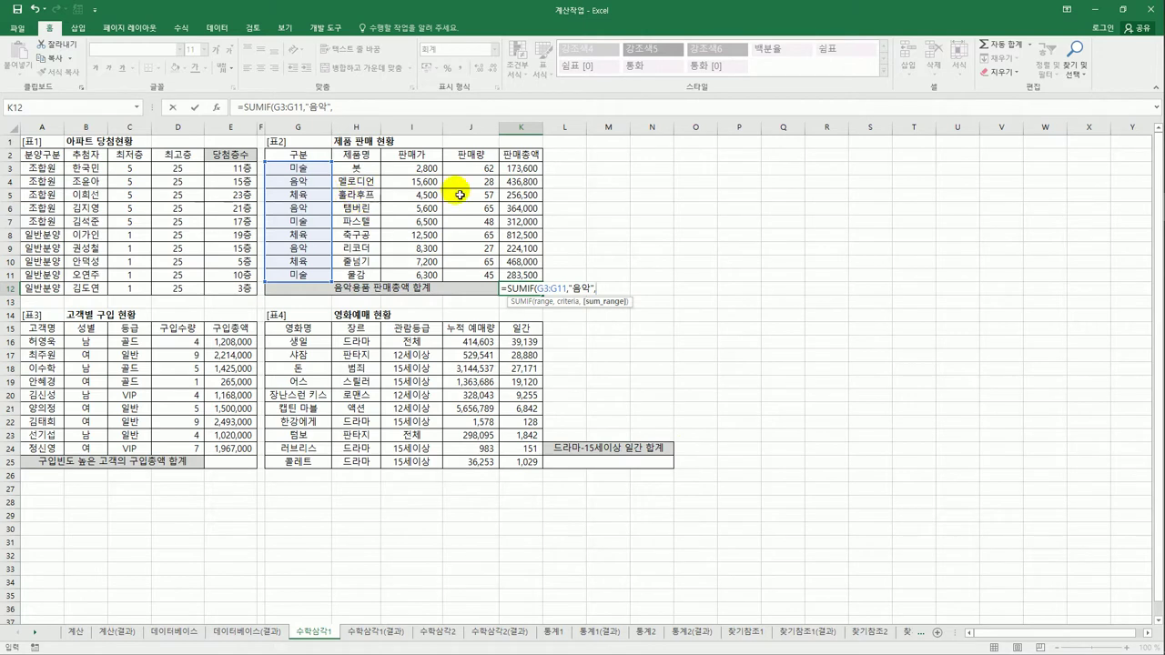
left_click_drag(524, 169, 528, 280)
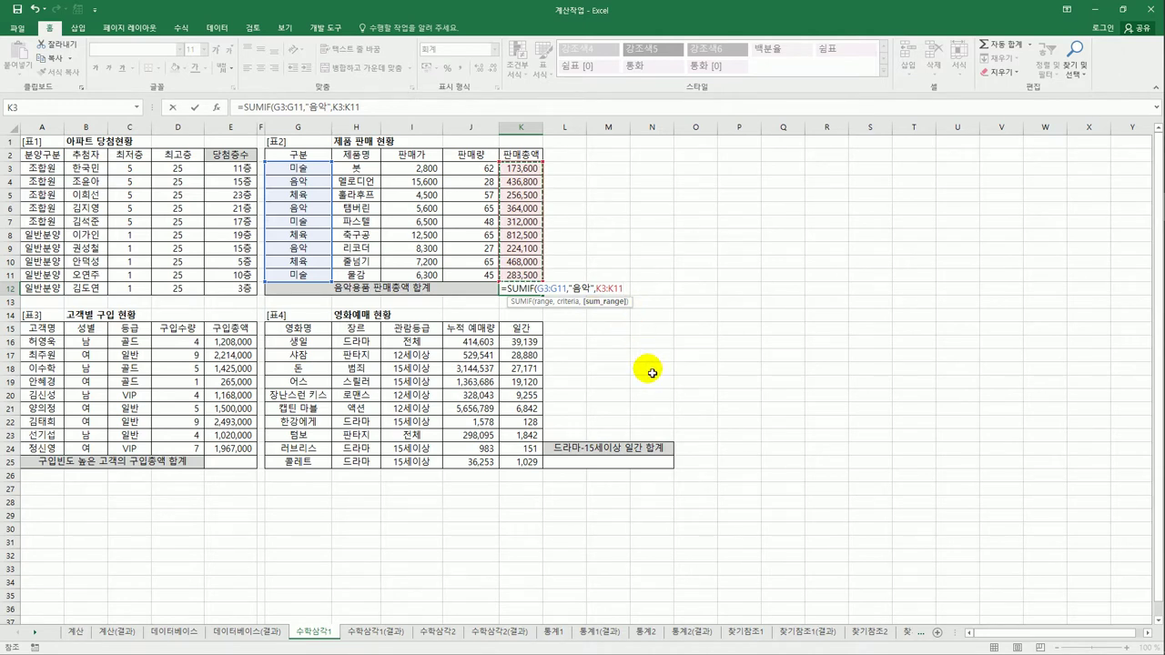
key("ctrl+Return")
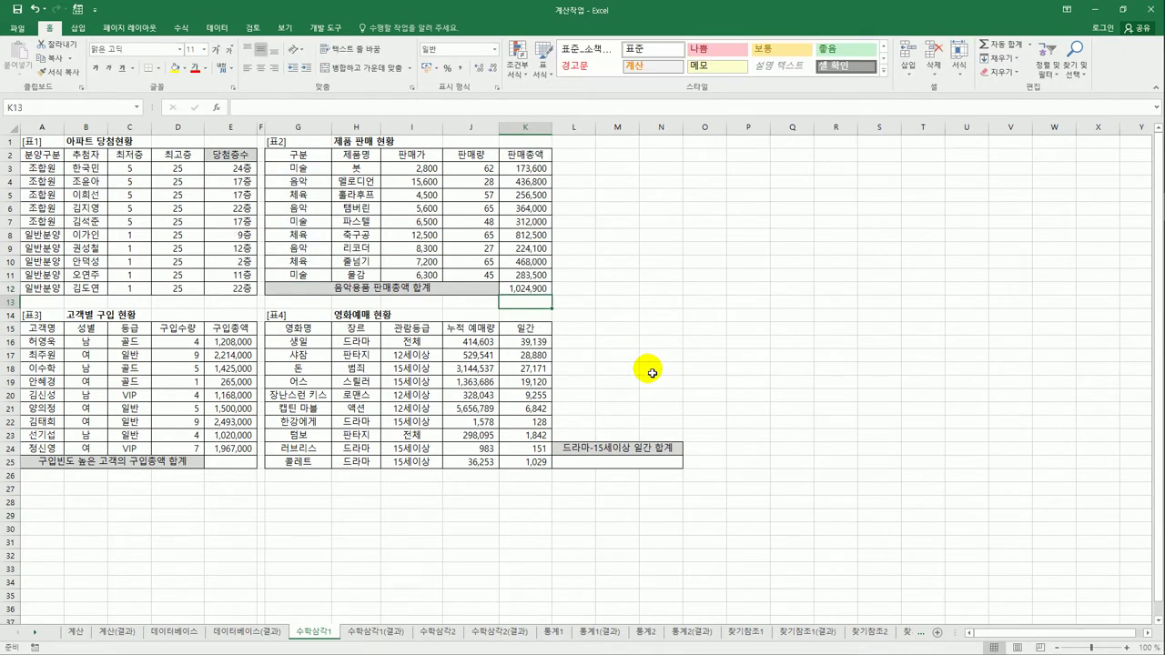
- Select the three 음악 sales amounts K4, K6 and K9 together to check their sum against K12
left_click(528, 181)
left_click(541, 209, "ctrl")
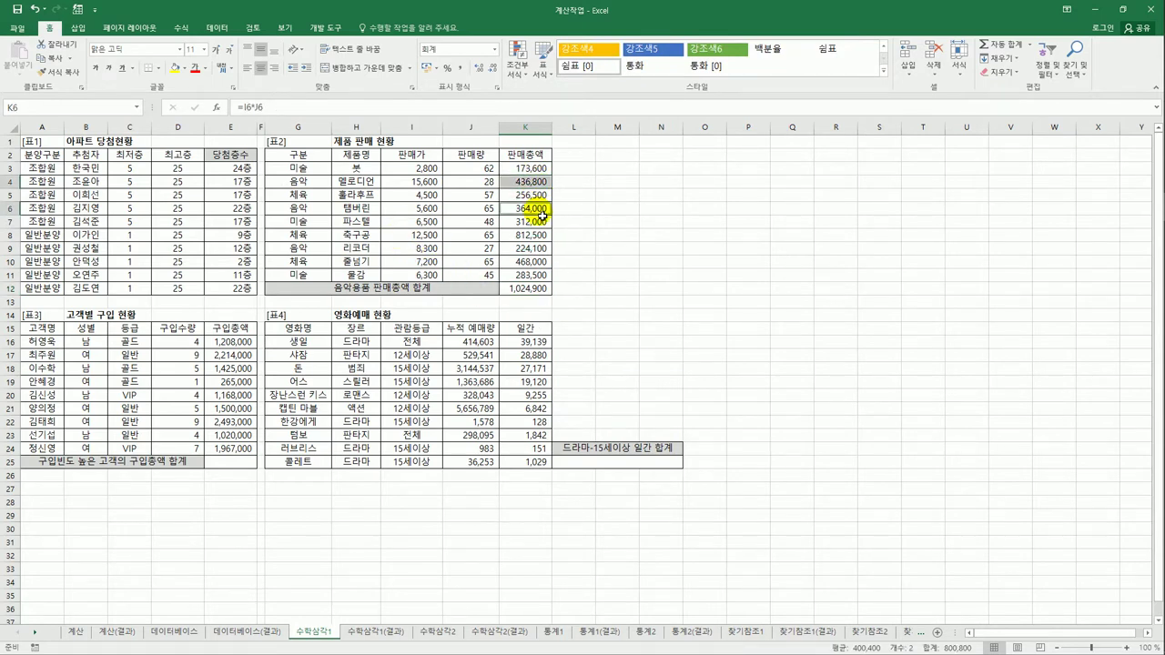
left_click(542, 248, "ctrl")
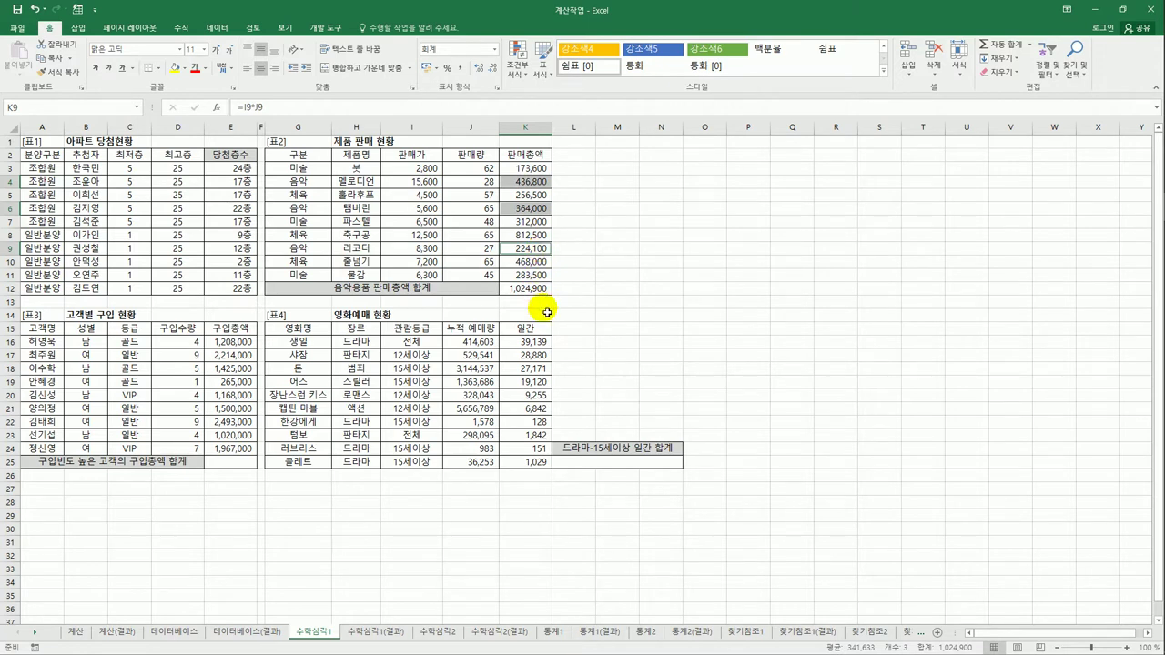
- Wrap the SUMIF formula in K12 in ROUNDUP with -3 digits to round the total up to the thousands
left_click(537, 289)
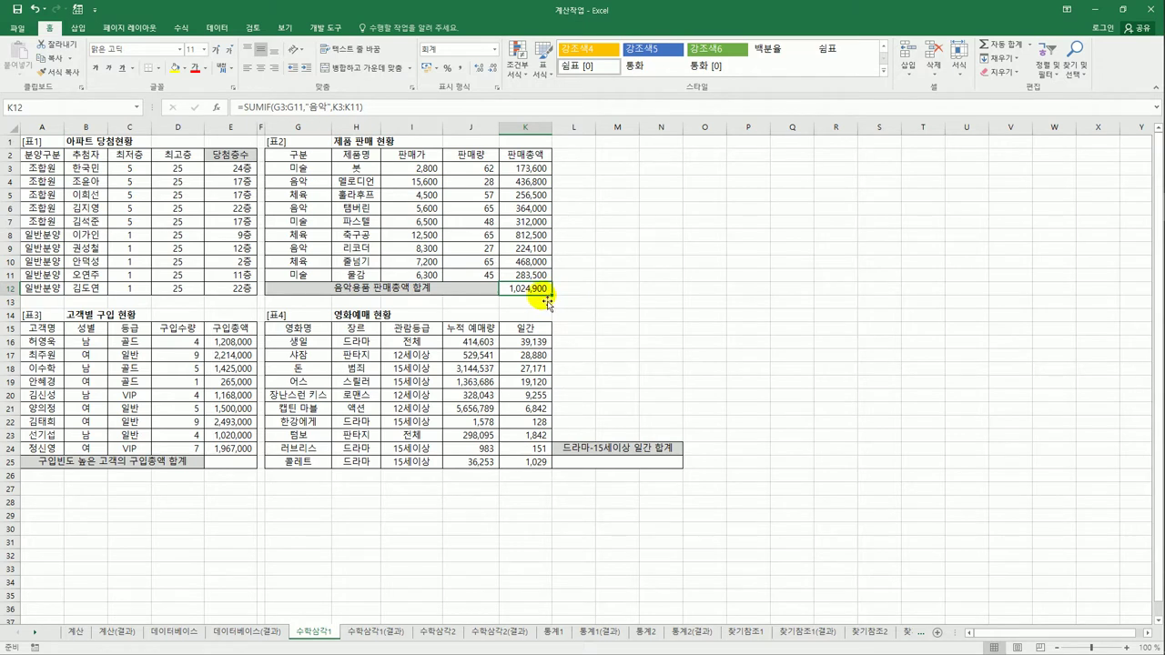
left_click(248, 109)
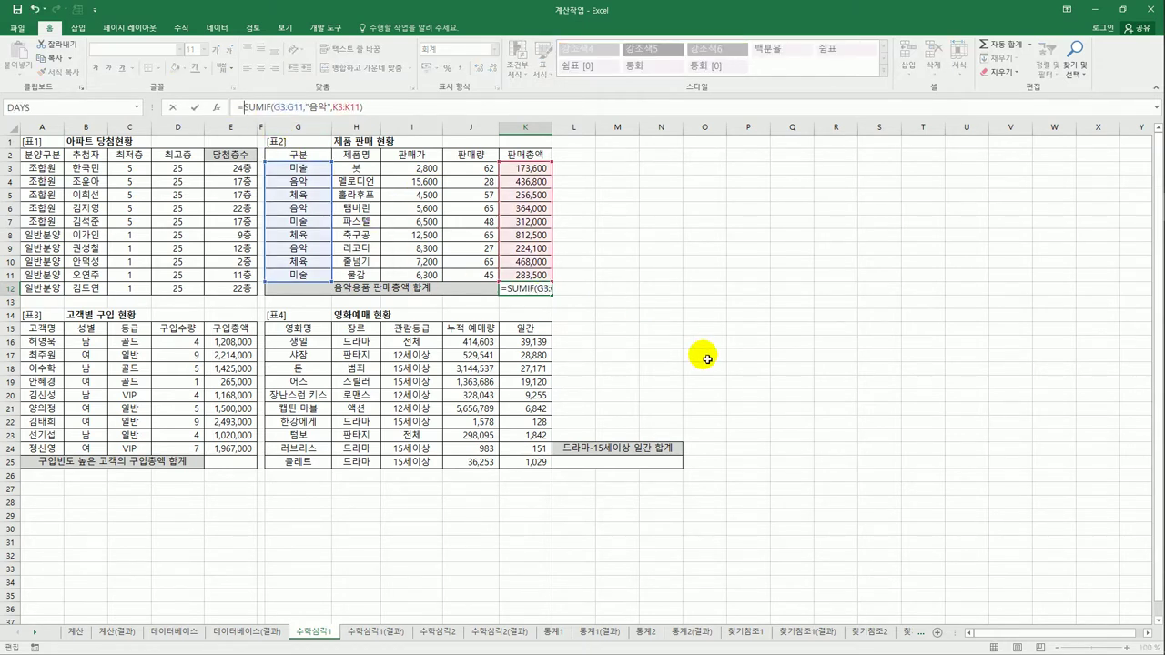
type("ro")
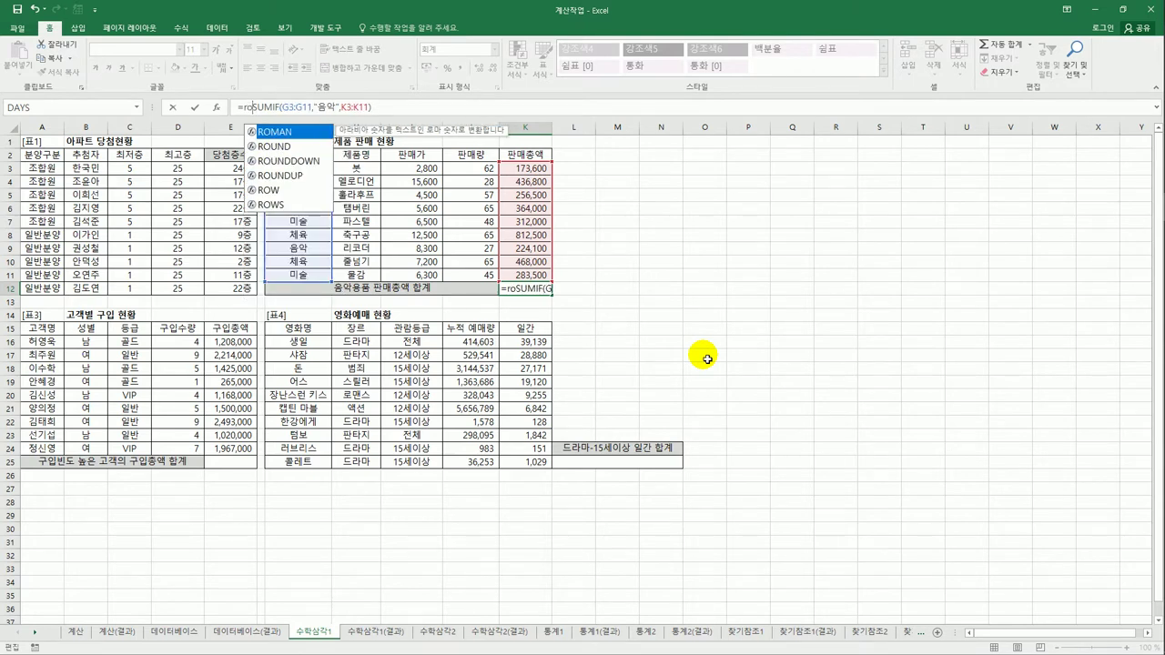
left_click(308, 177)
double_click(310, 178)
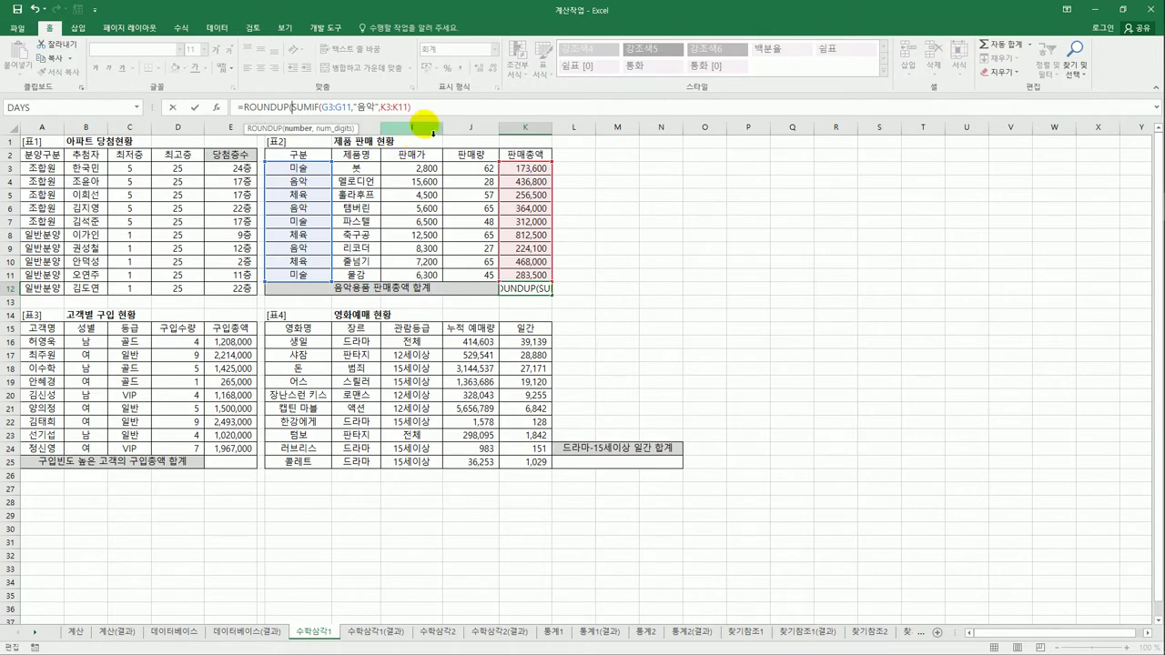
left_click(427, 108)
type(",")
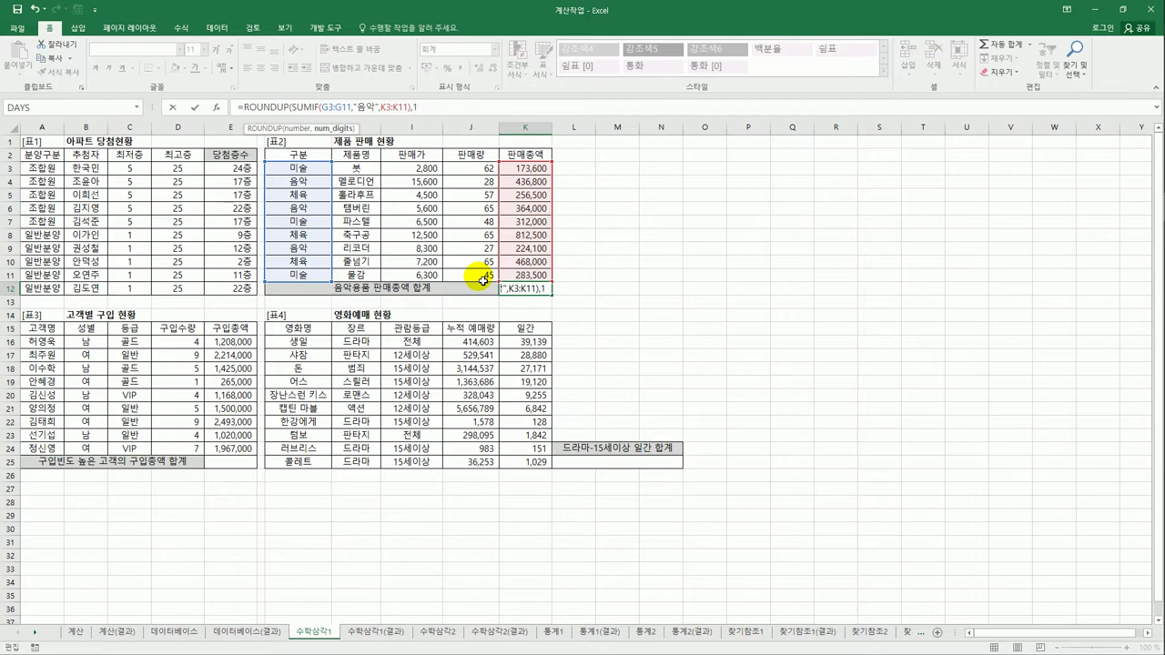
type("2")
key("BackSpace")
type("3")
key("BackSpace")
key("BackSpace")
type("3)")
key("ctrl+Return")
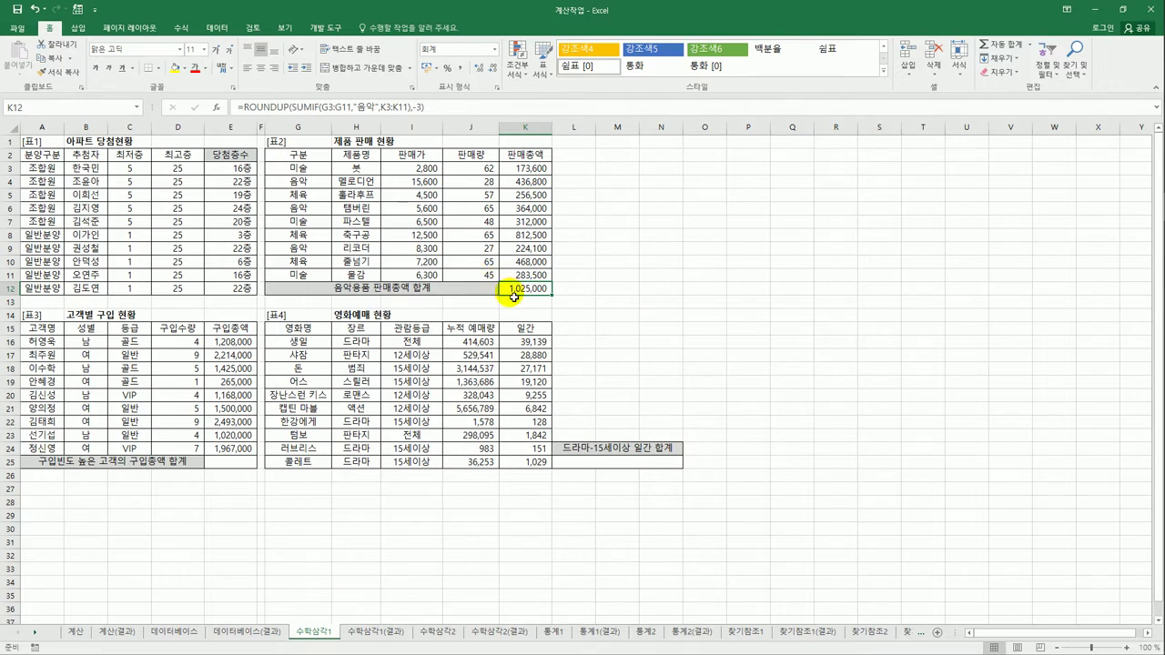
- Find the most frequent purchase quantity in E25 of the customer table with =MODE(D16:D24)
left_click(235, 467)
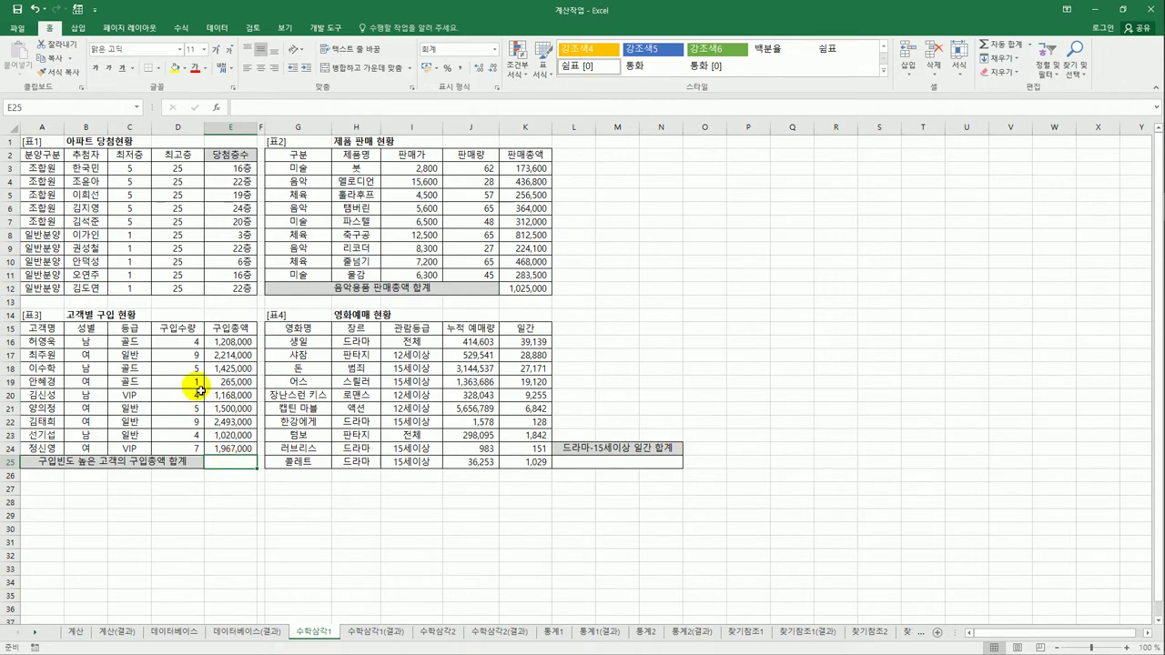
left_click_drag(183, 344, 186, 450)
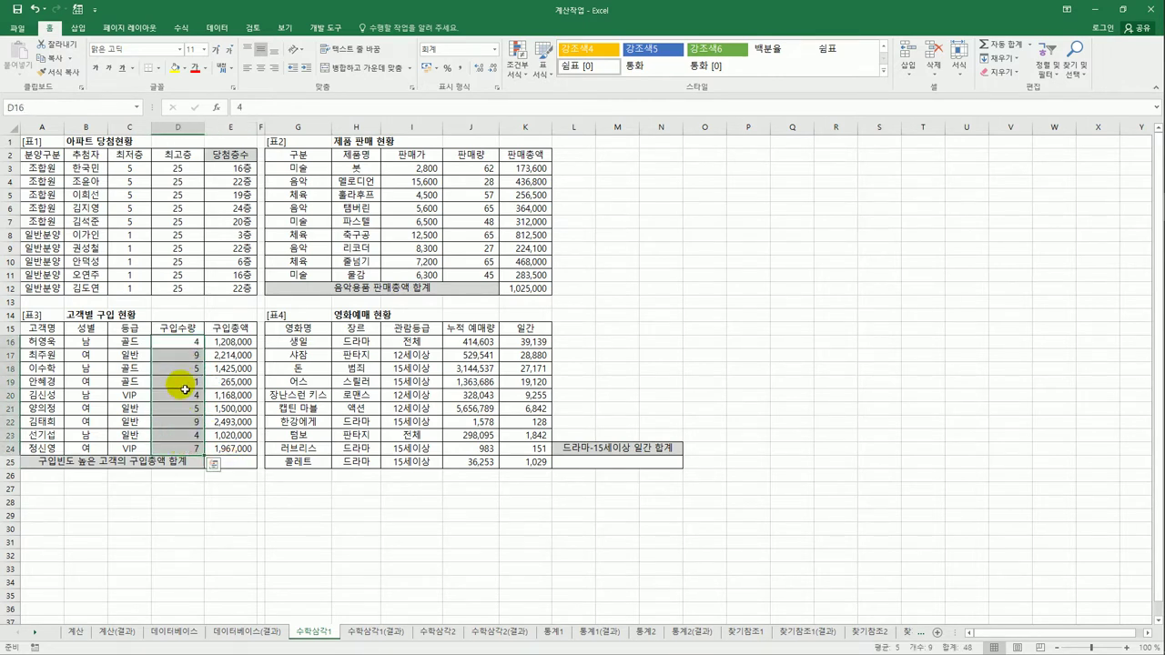
left_click(227, 462)
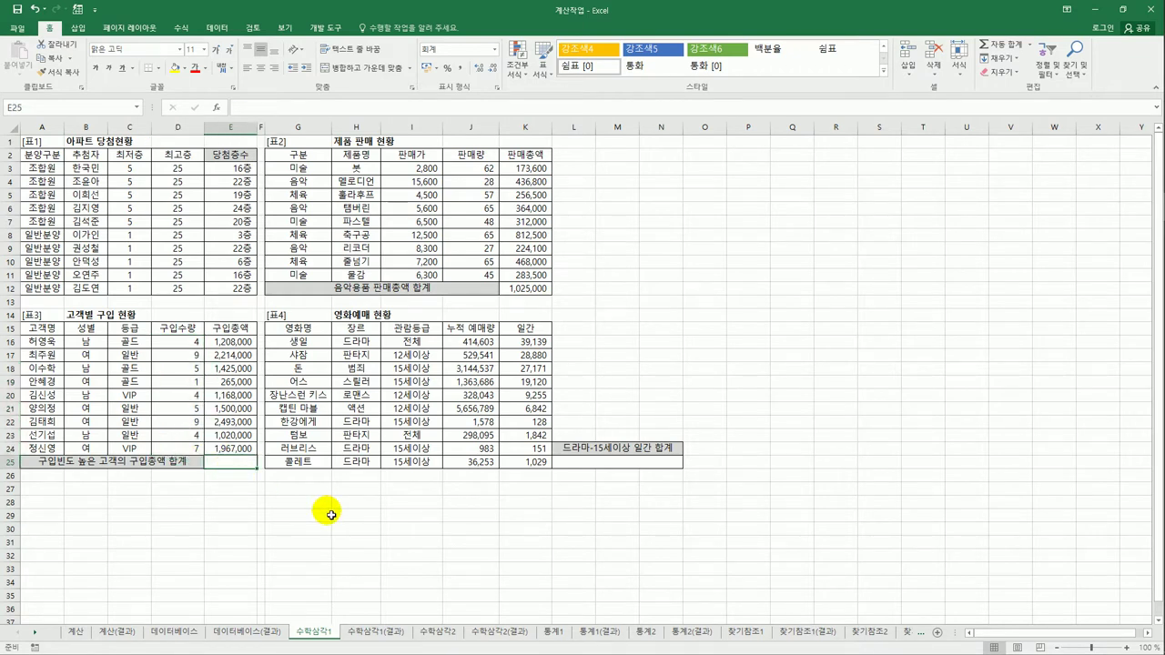
type("=mo")
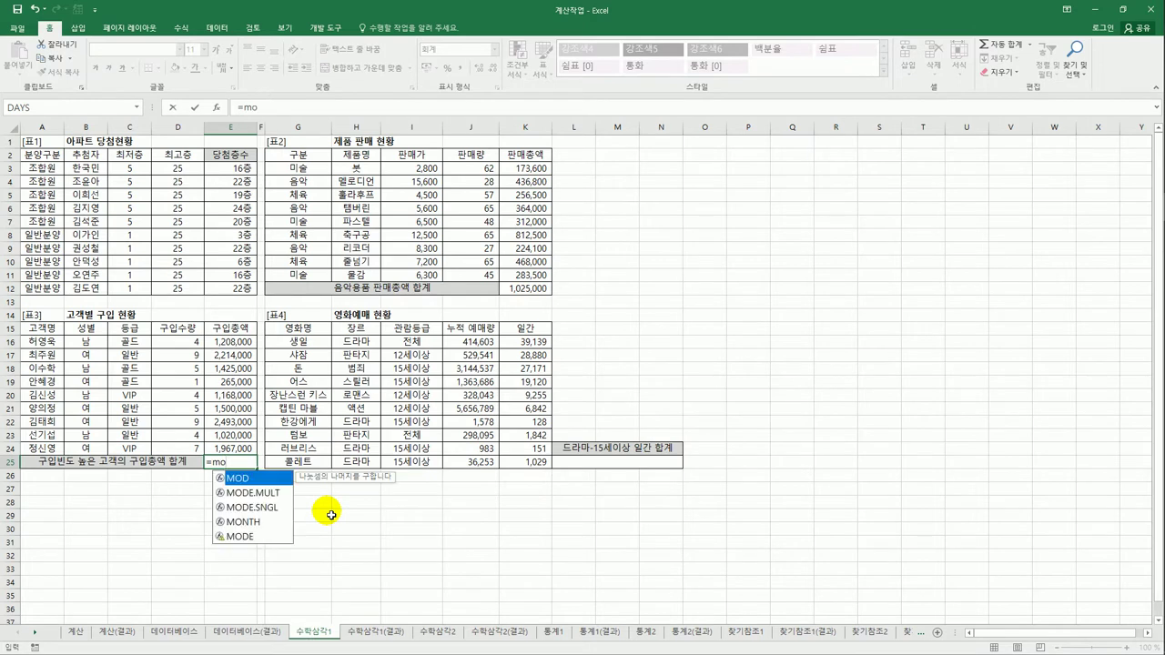
left_click(242, 536)
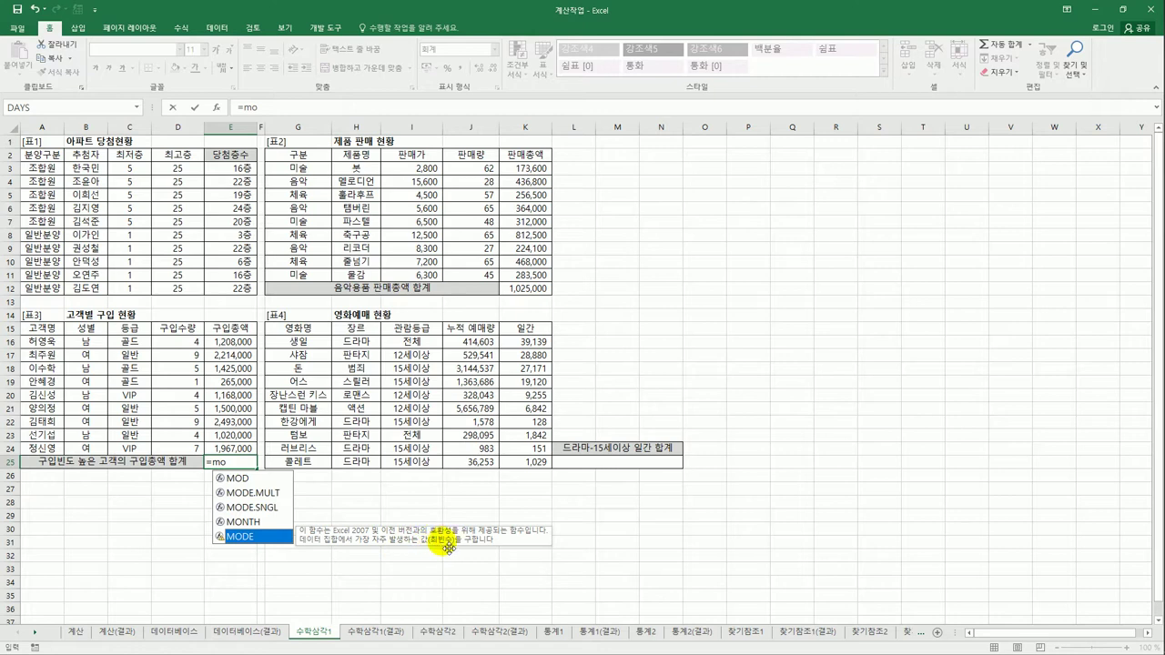
key("Tab")
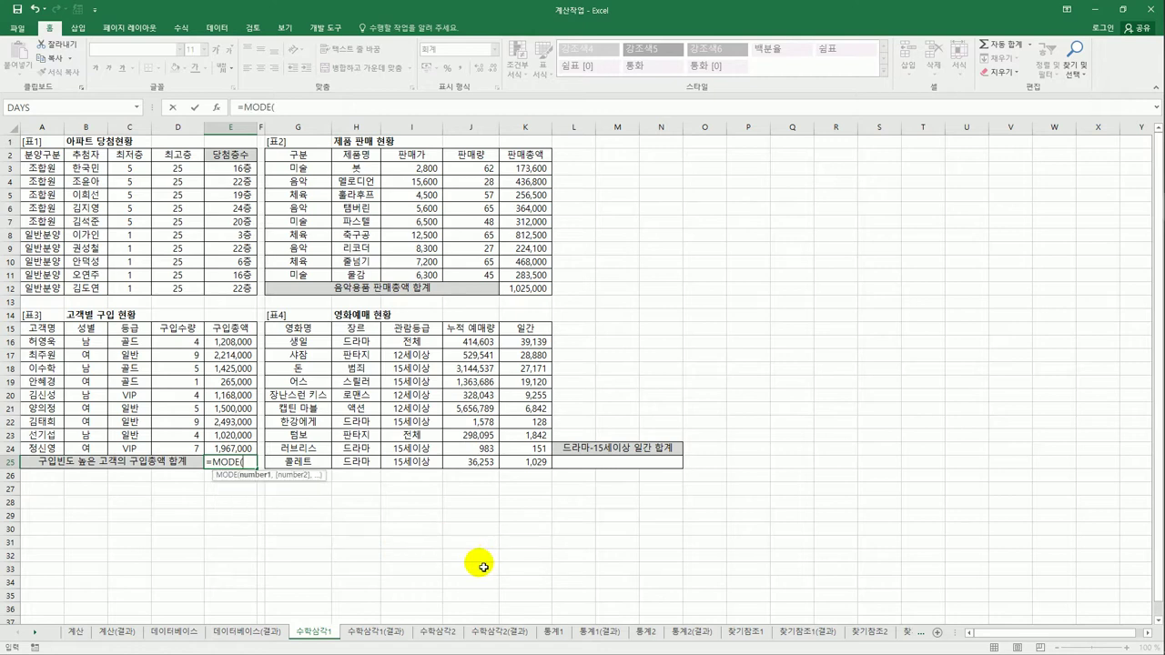
left_click_drag(187, 342, 188, 448)
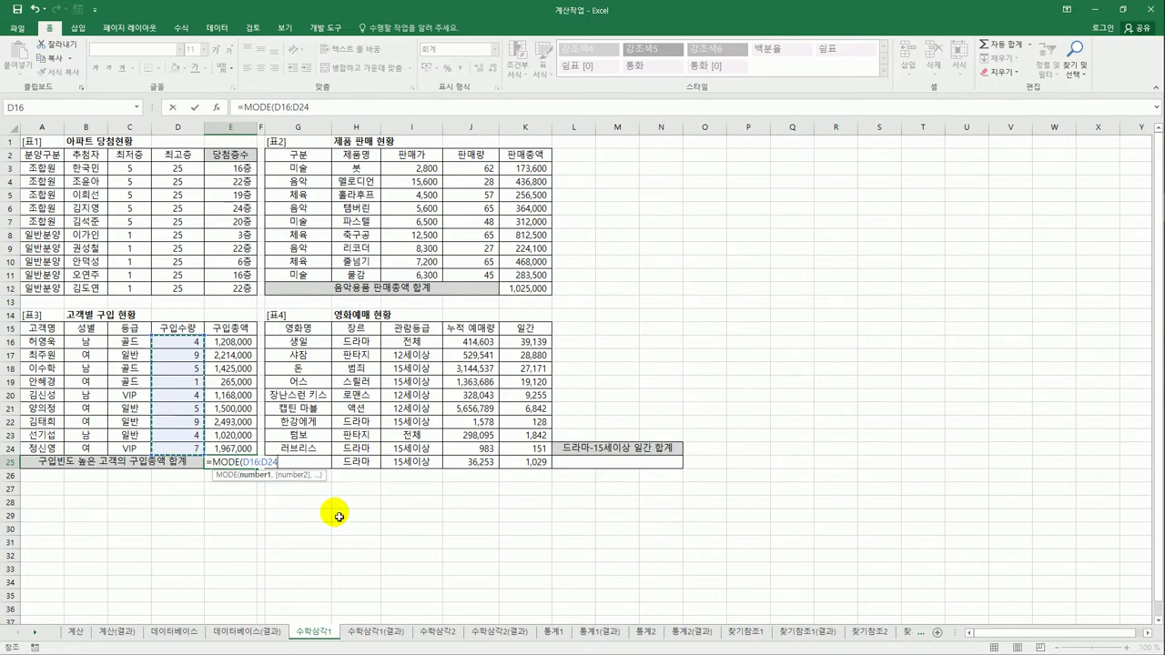
type(")")
key("ctrl+Return")
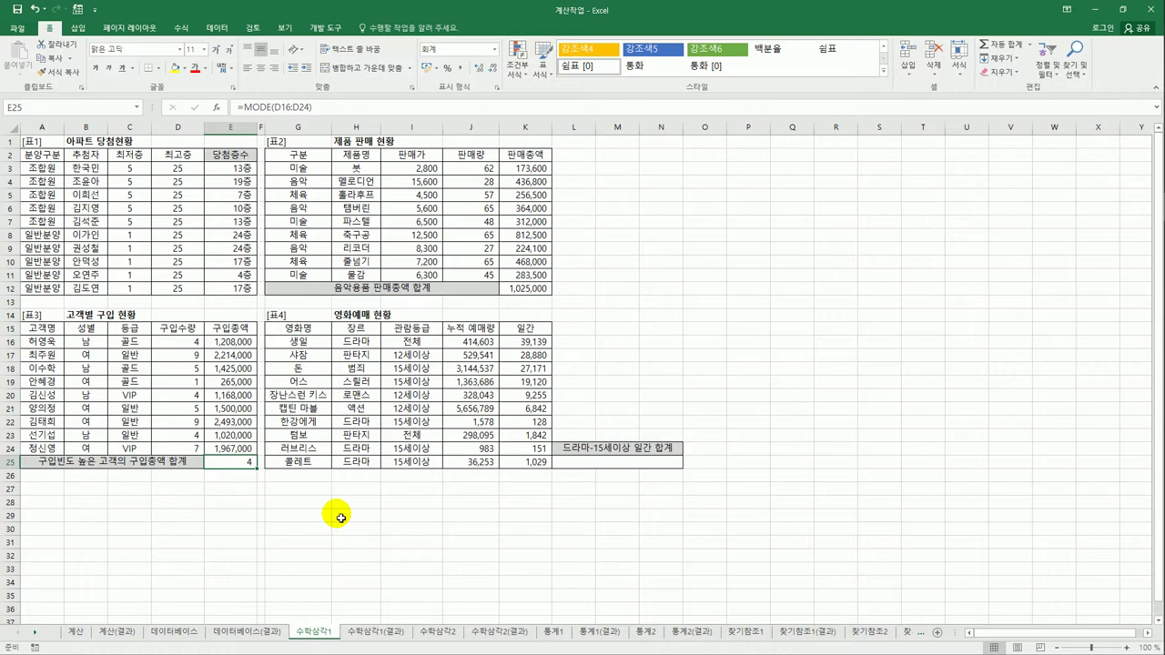
- Nest the MODE formula in E25 inside SUMIF to total the matching purchase amounts: =SUMIF(D16:D24,MODE(D16:D24),E16:E24)
left_click(188, 346)
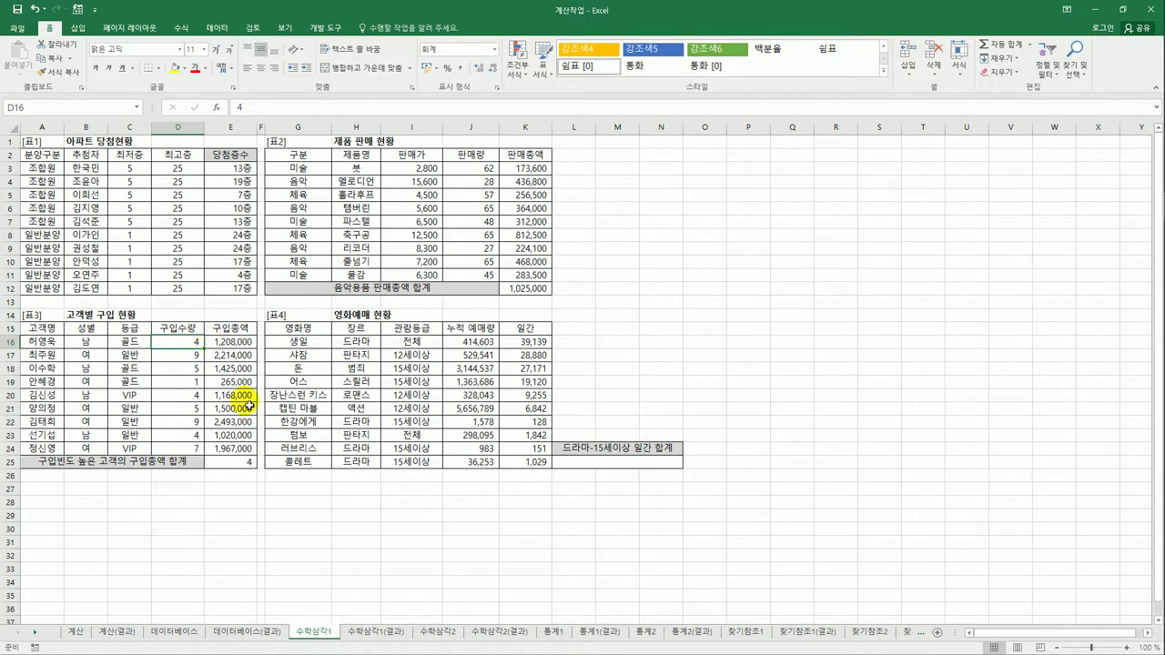
left_click(243, 462)
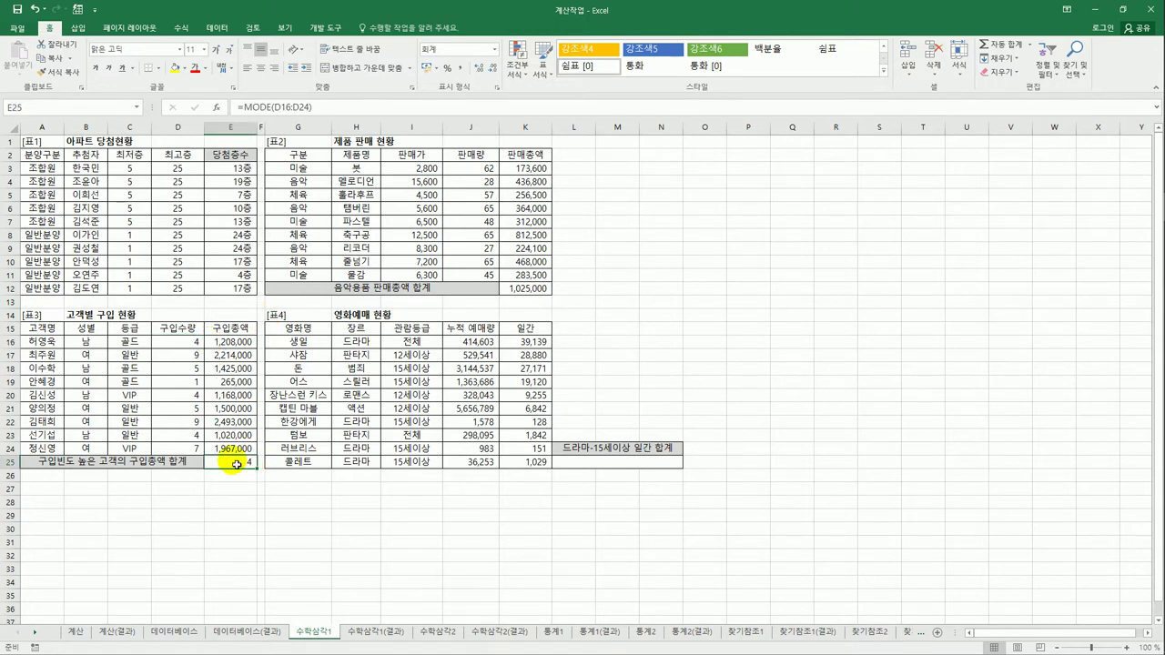
left_click(246, 108)
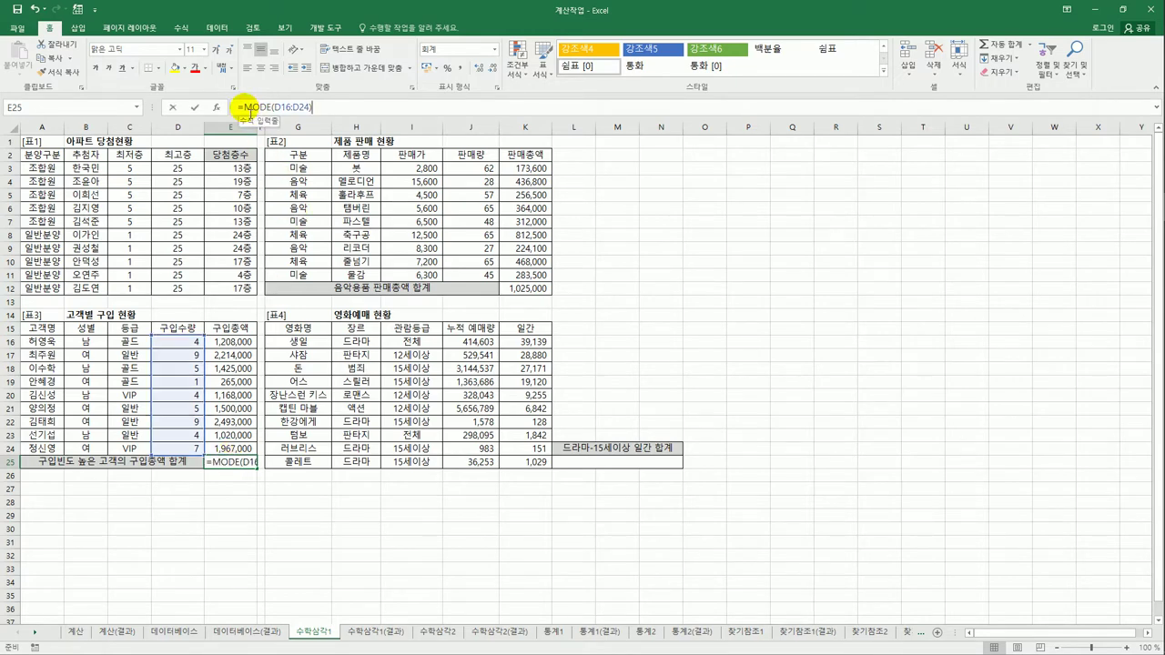
type("sum")
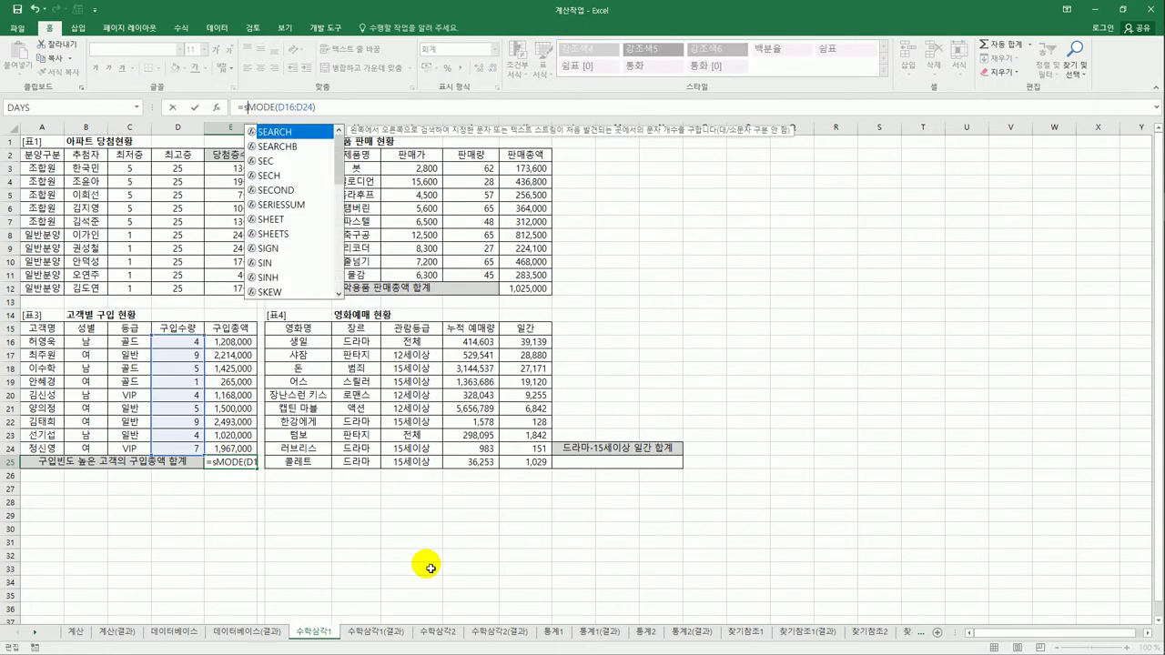
type("if")
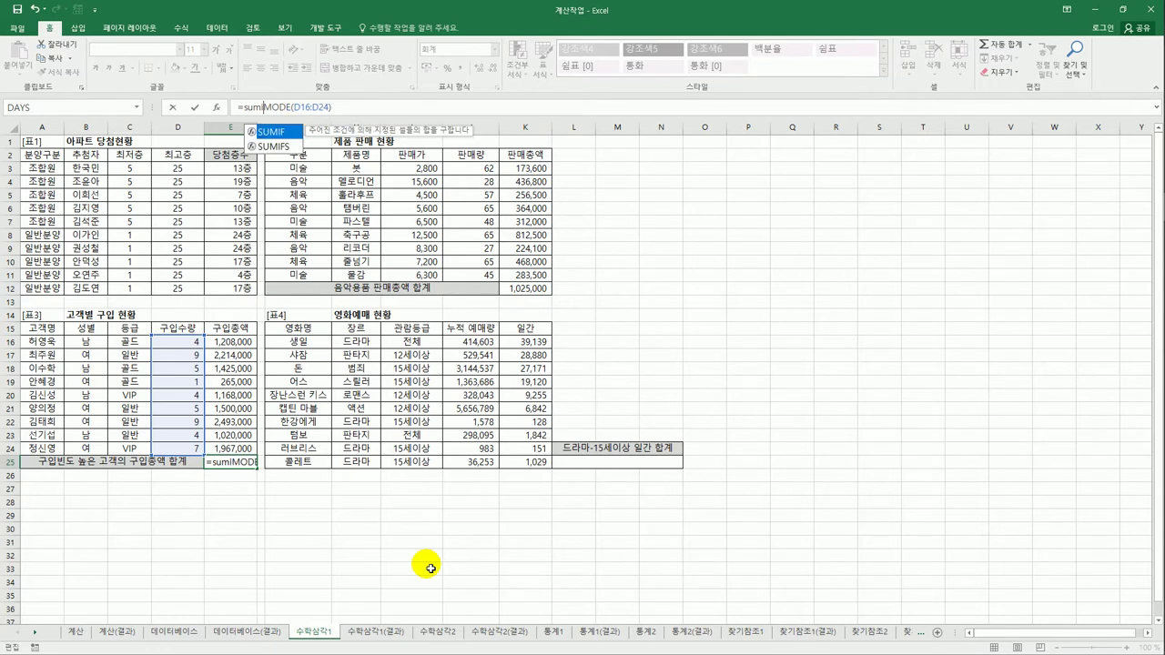
key("Tab")
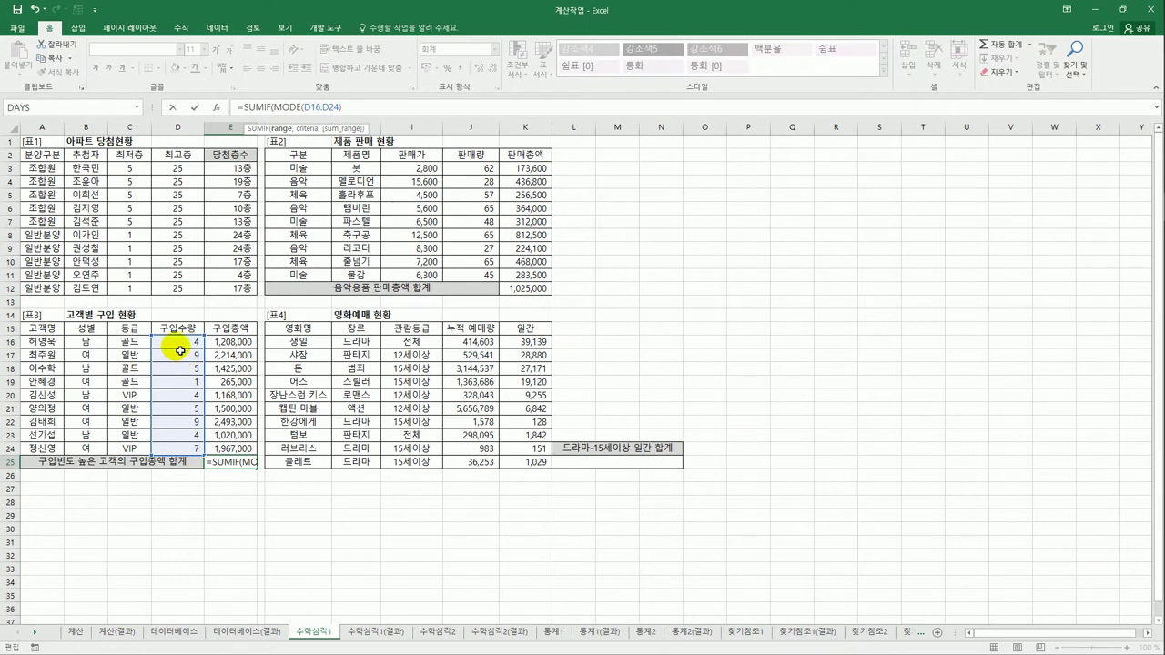
left_click_drag(176, 340, 183, 447)
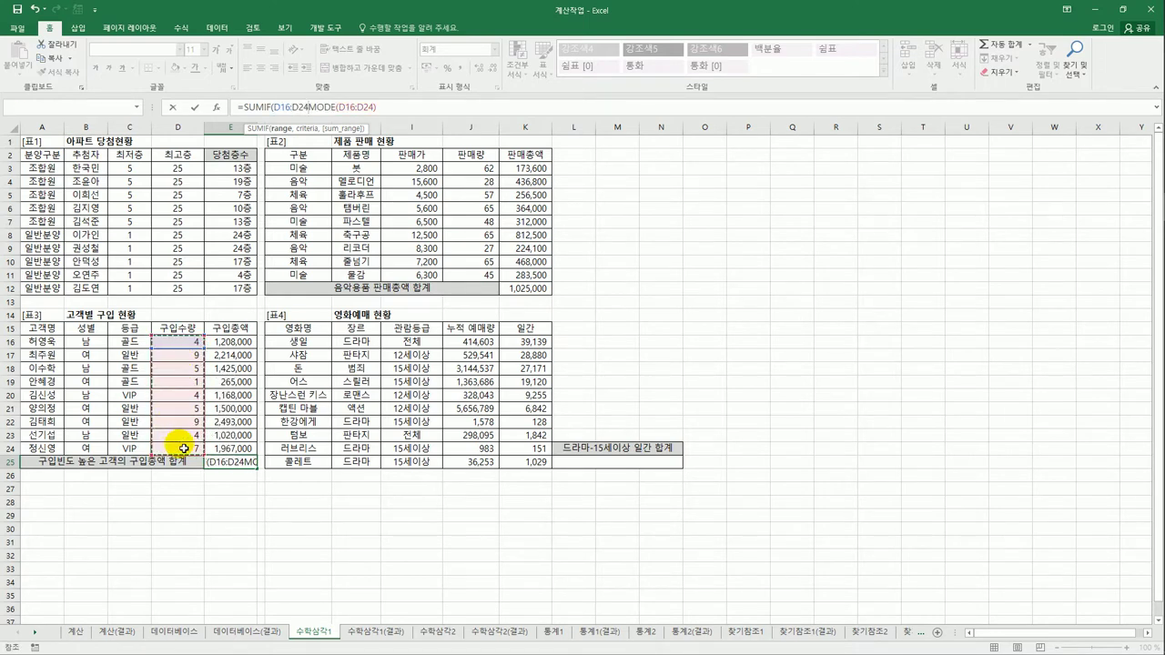
type(",")
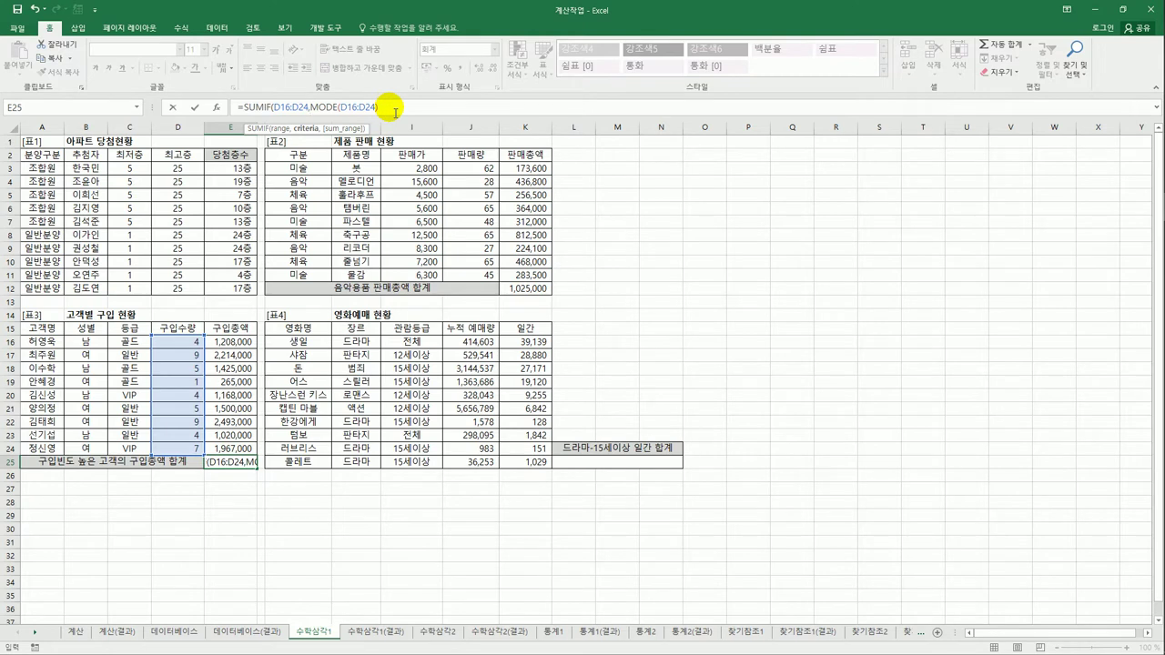
type(",")
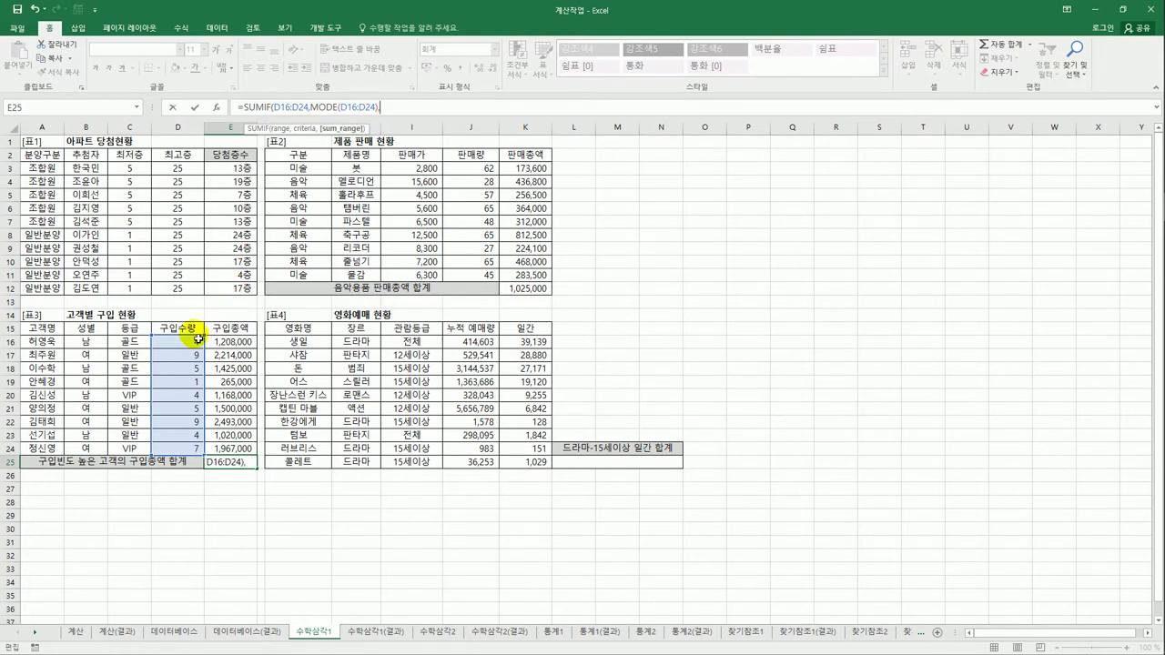
left_click_drag(222, 344, 244, 450)
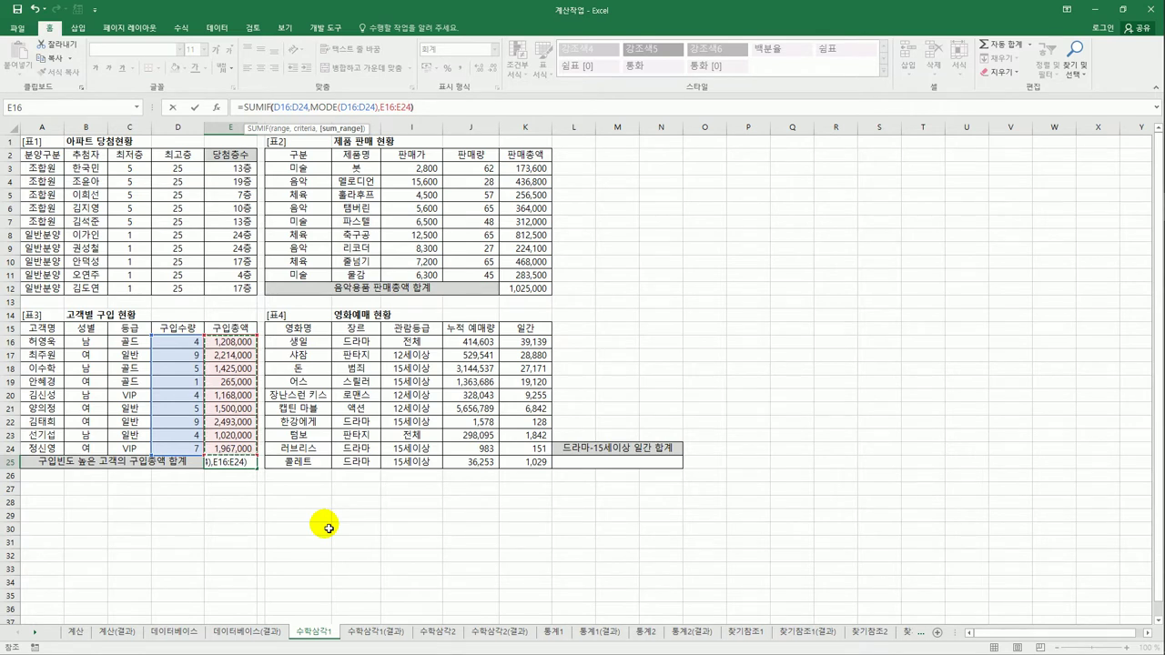
key("Return")
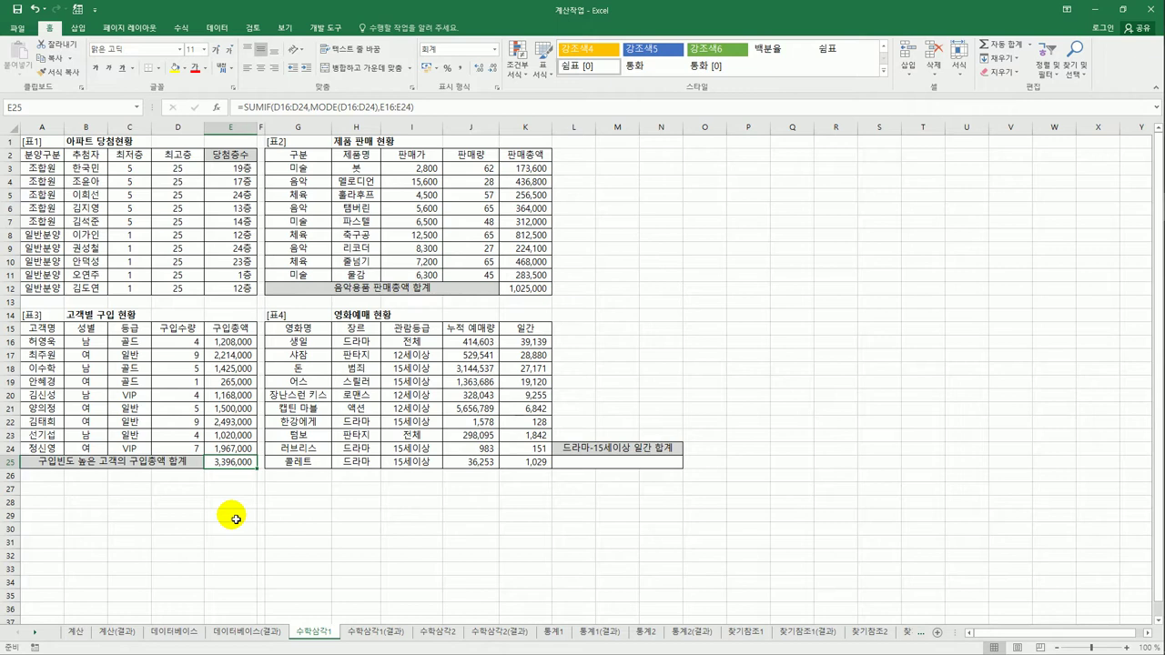
- Examine the 장르 and 관람등급 columns of the movie table for rows that are both 드라마 and 15세이상
left_click(608, 471)
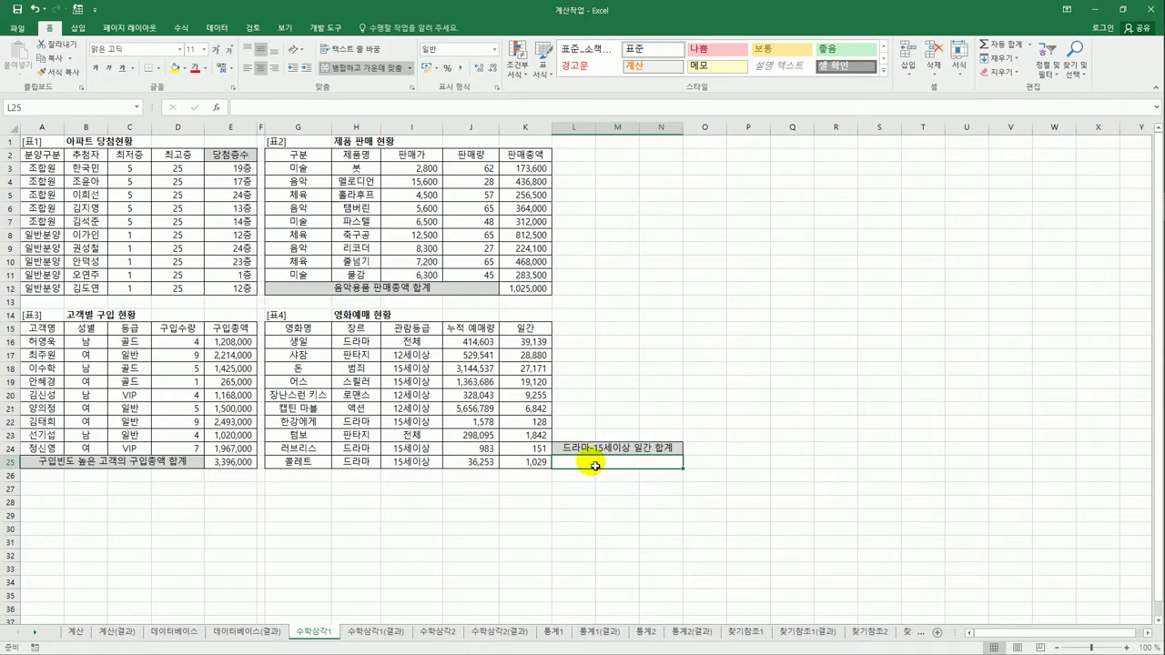
left_click(357, 344)
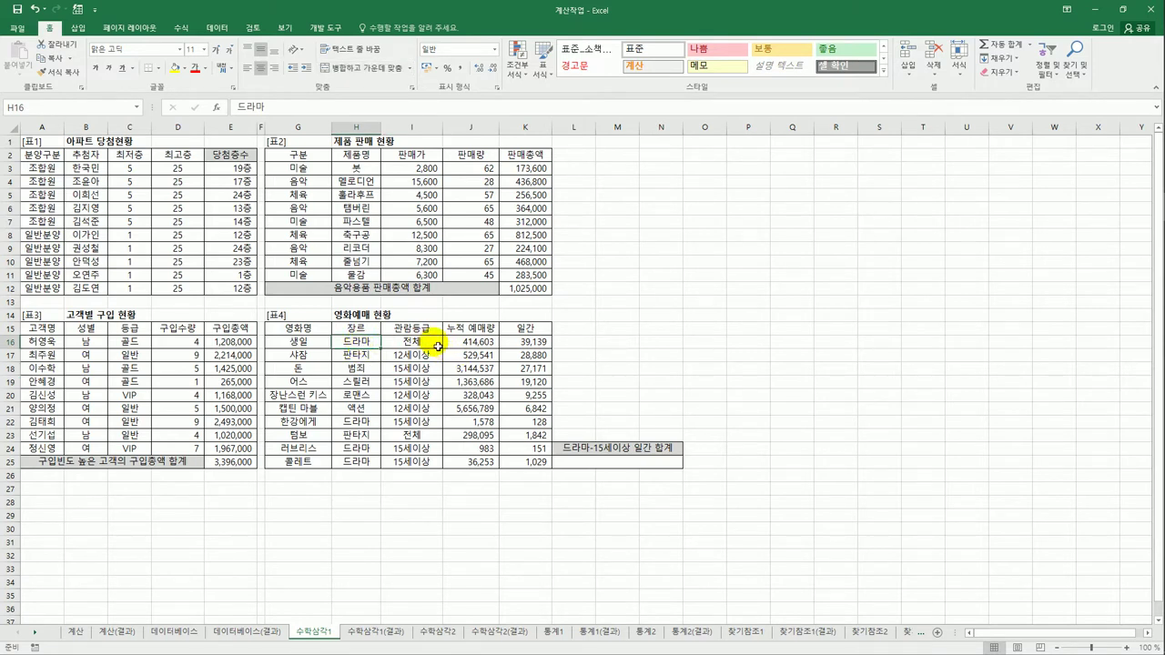
left_click(511, 349)
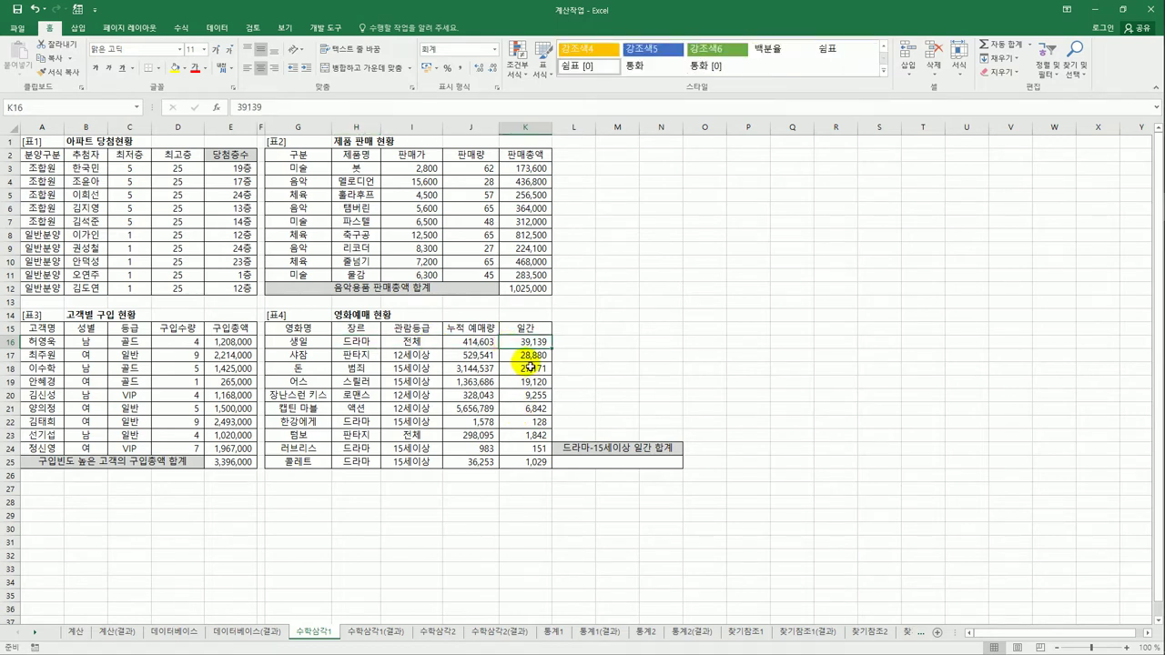
left_click(602, 449)
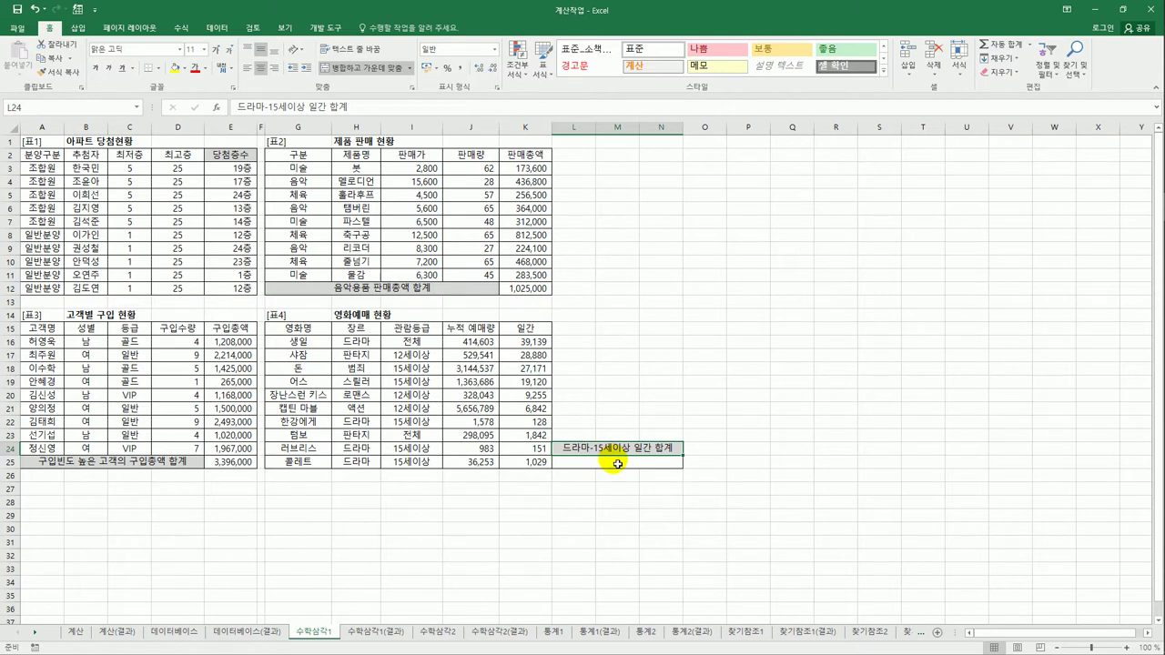
left_click(617, 464)
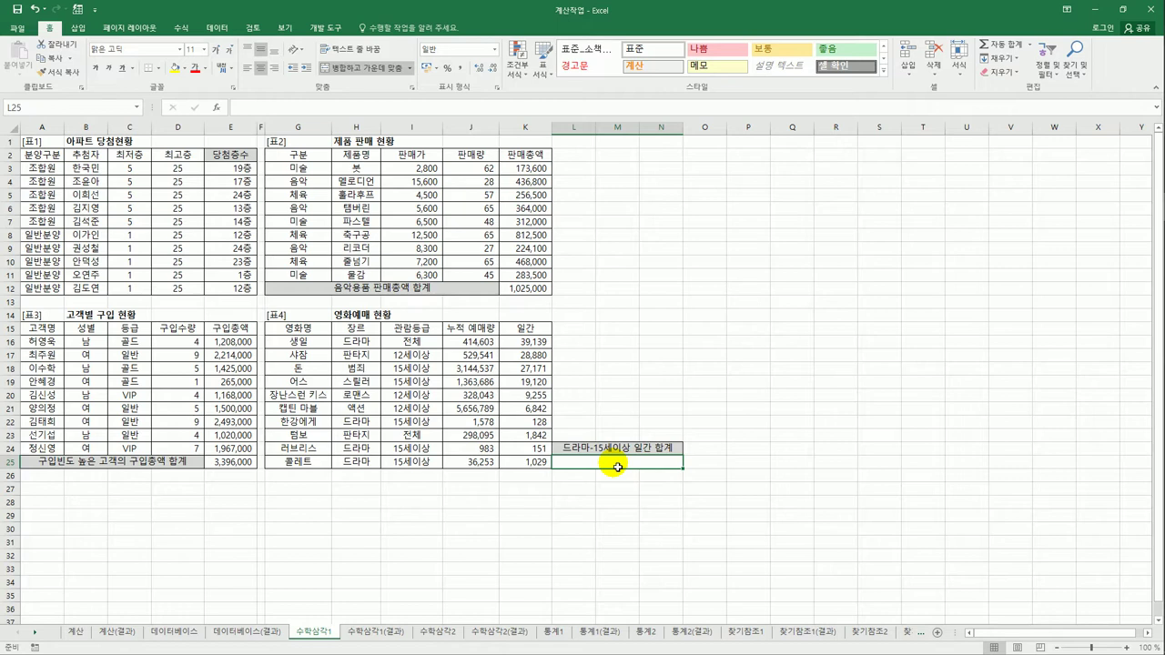
left_click(373, 346)
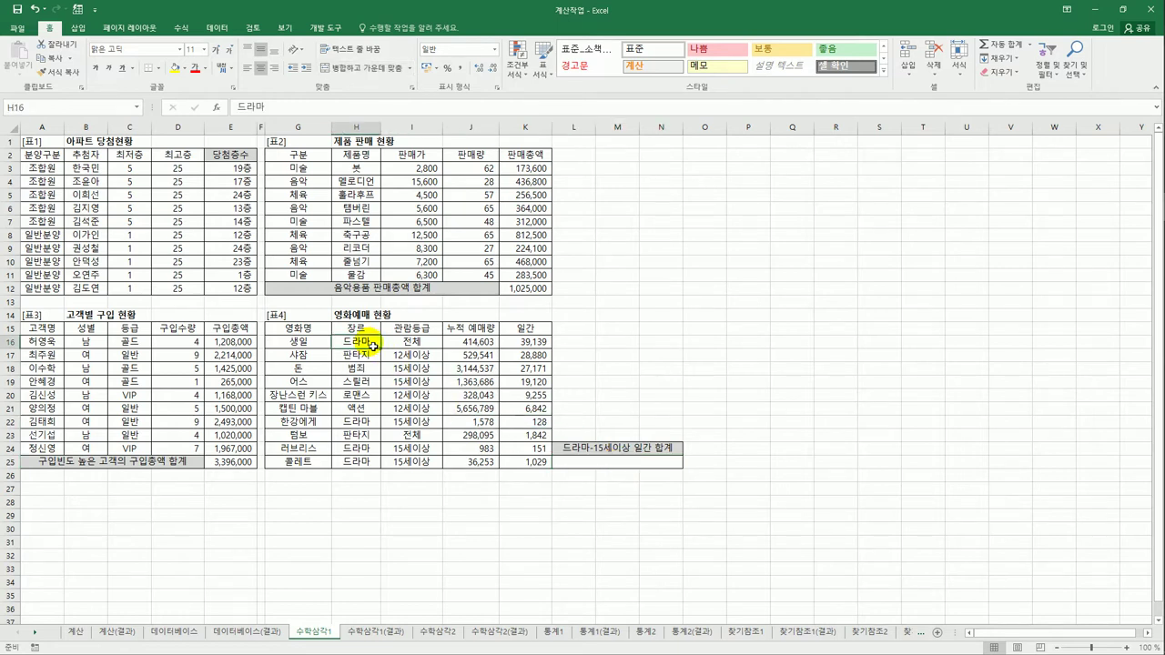
left_click(425, 369)
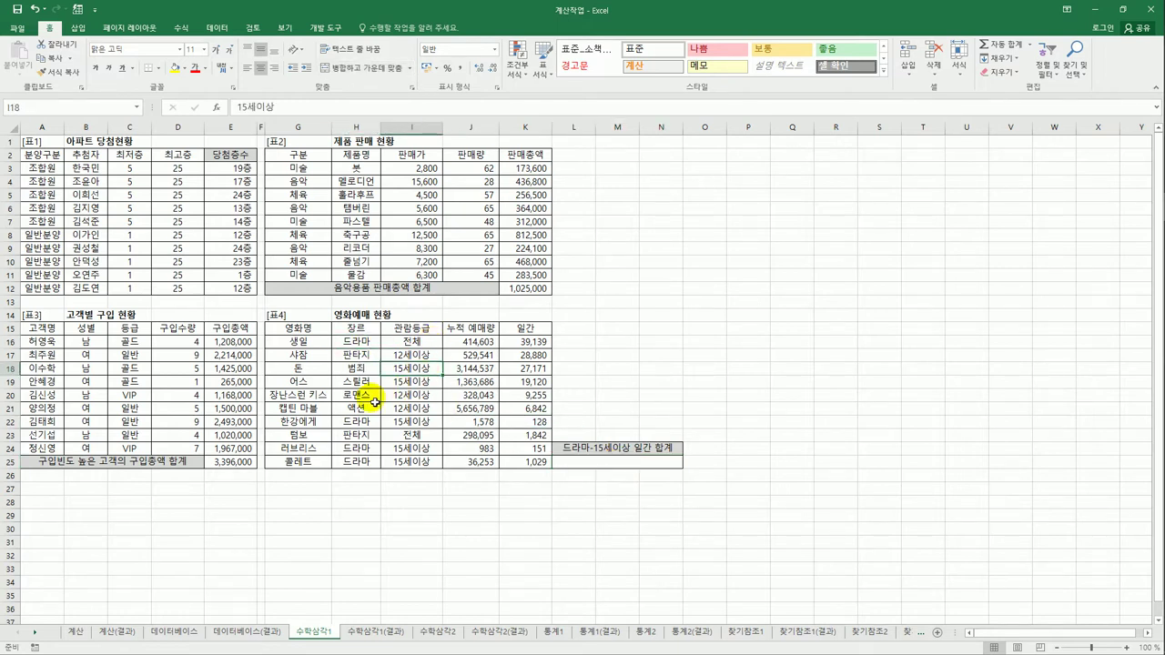
left_click_drag(360, 421, 420, 426)
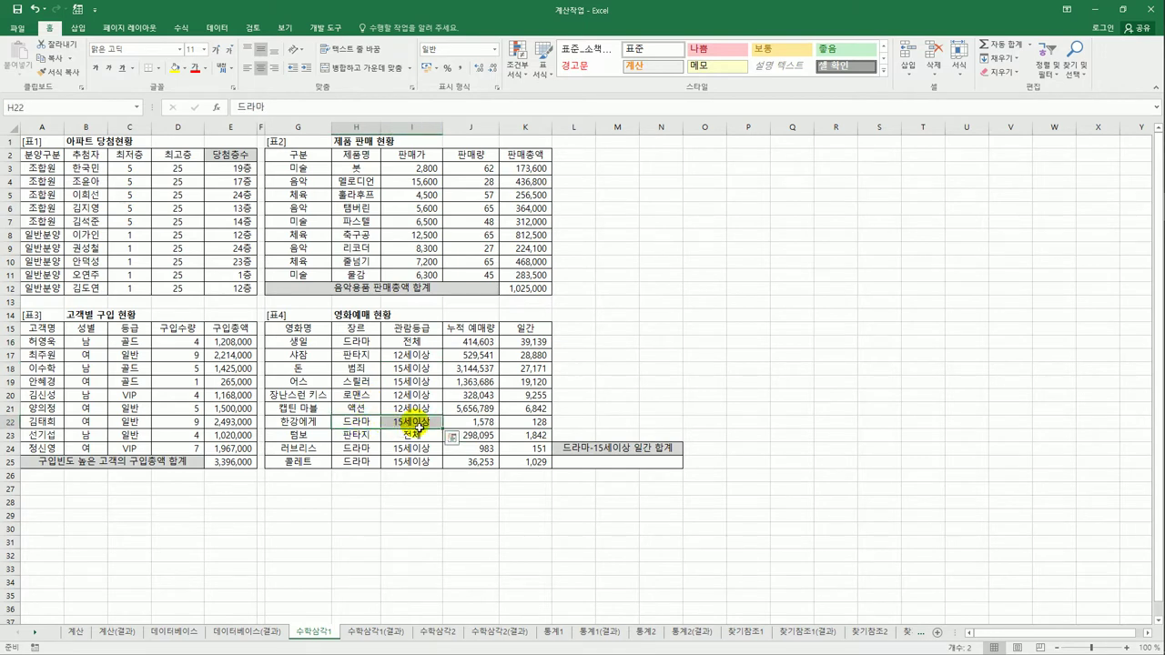
left_click_drag(365, 459, 401, 463)
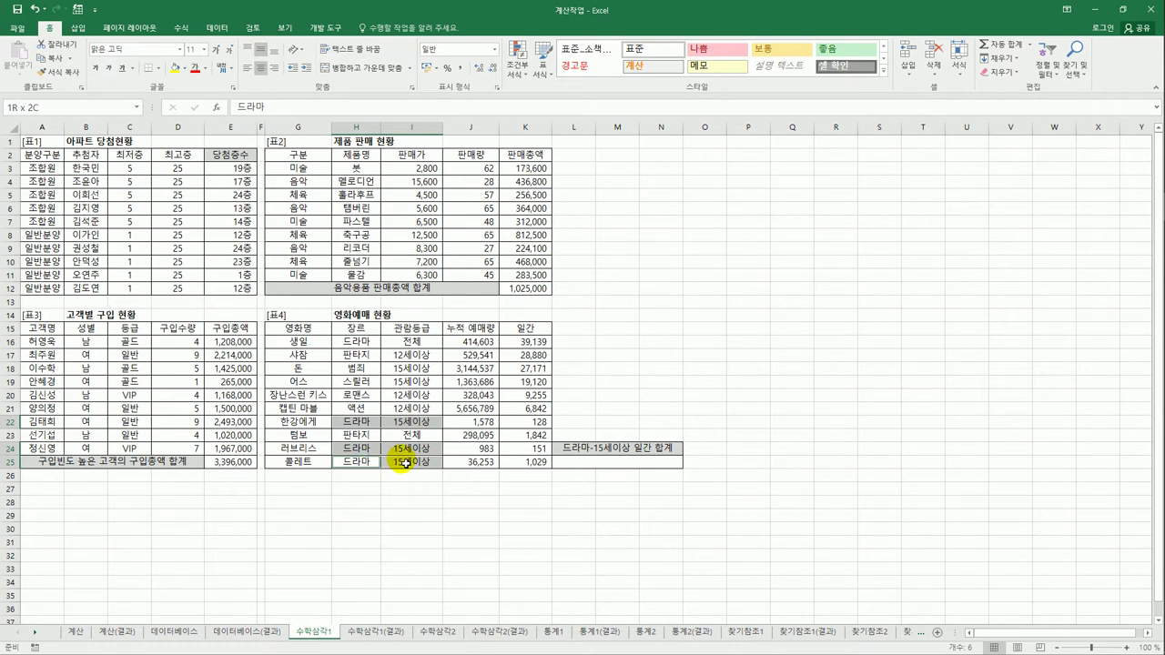
- Select the daily values K22, K24 and K25 of the 드라마-15세이상 movies together to check their sum
left_click(526, 419)
left_click(537, 448, "ctrl")
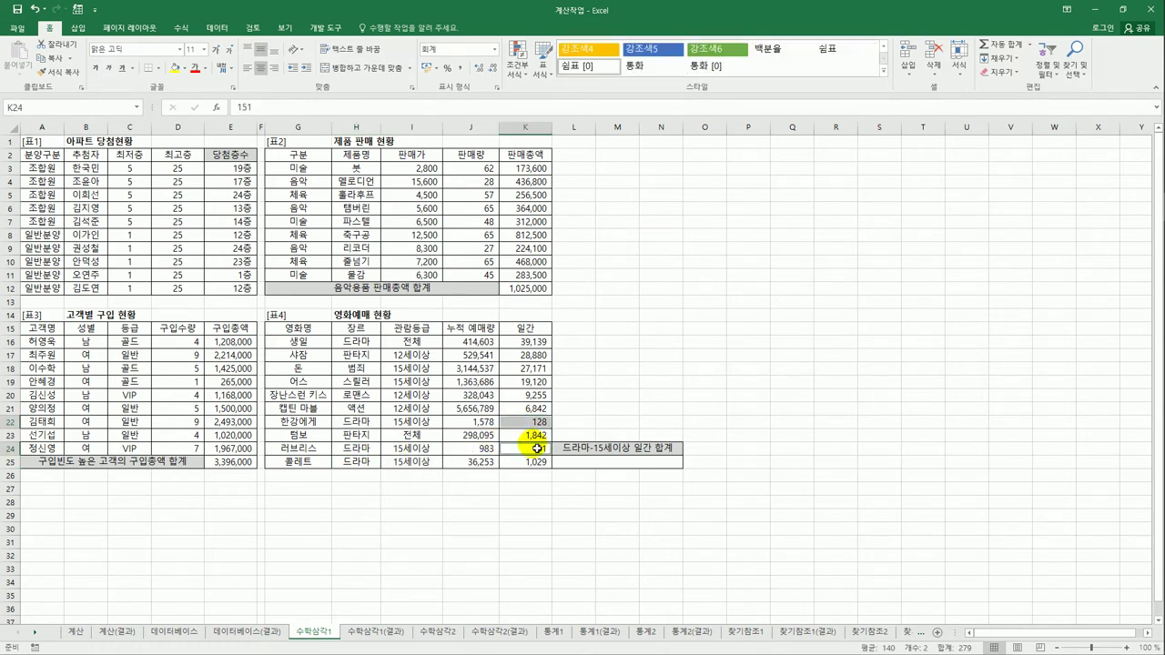
left_click(537, 461, "ctrl")
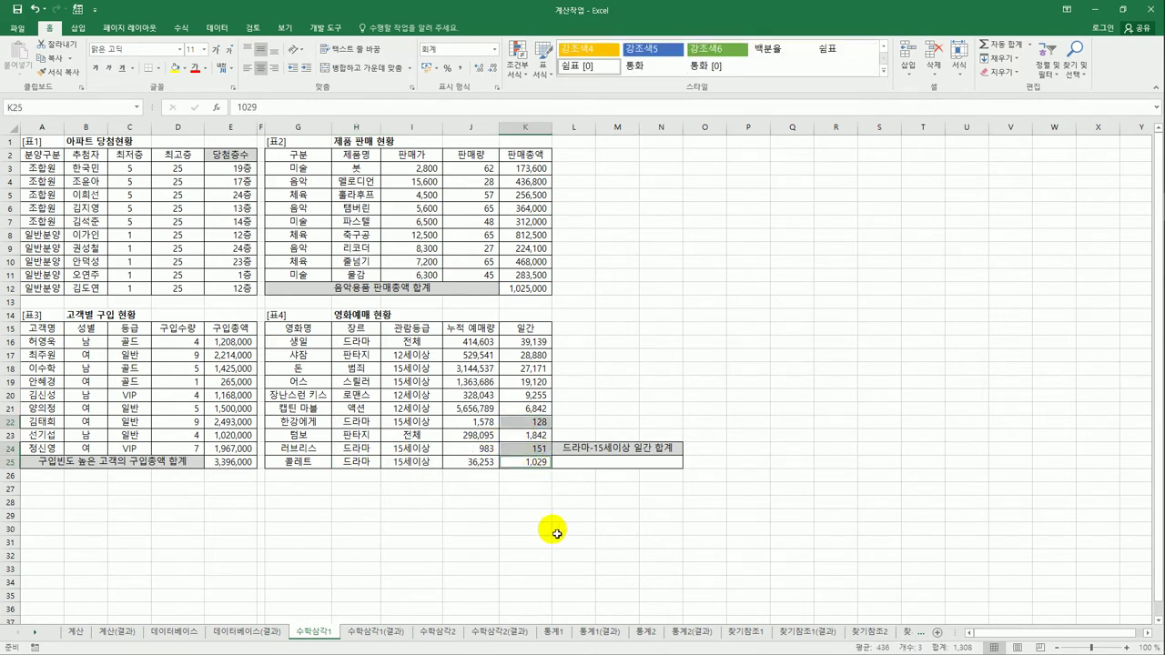
- Start a SUMIFS formula in L25 with the daily values K16:K25 as the sum range
left_click(598, 464)
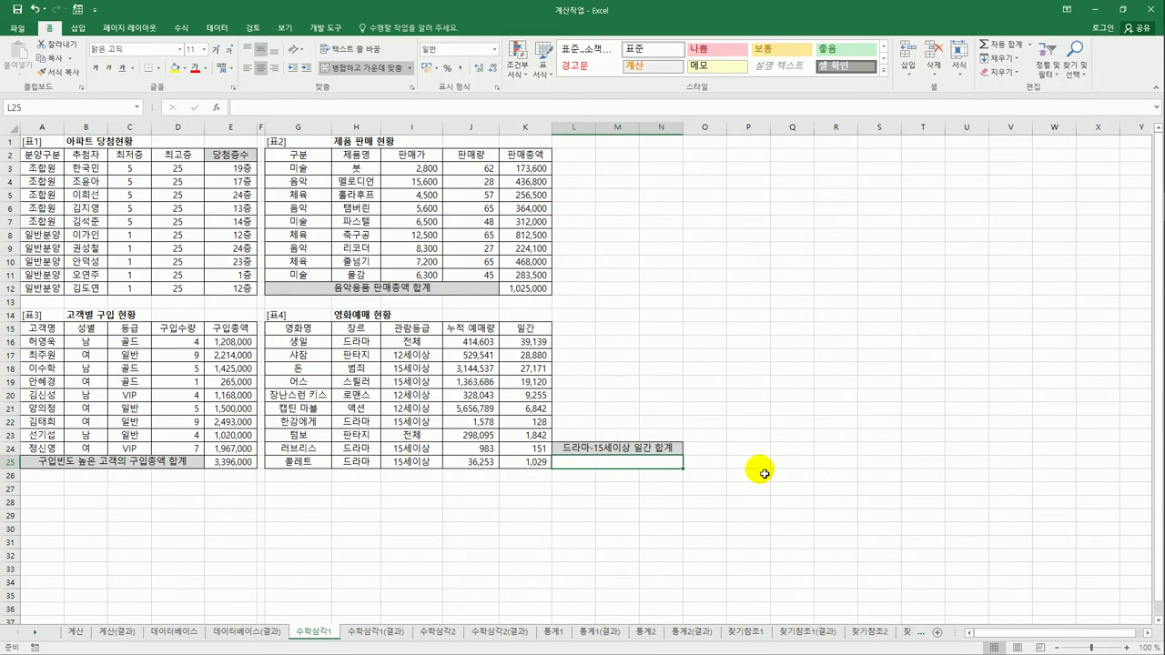
type("=s")
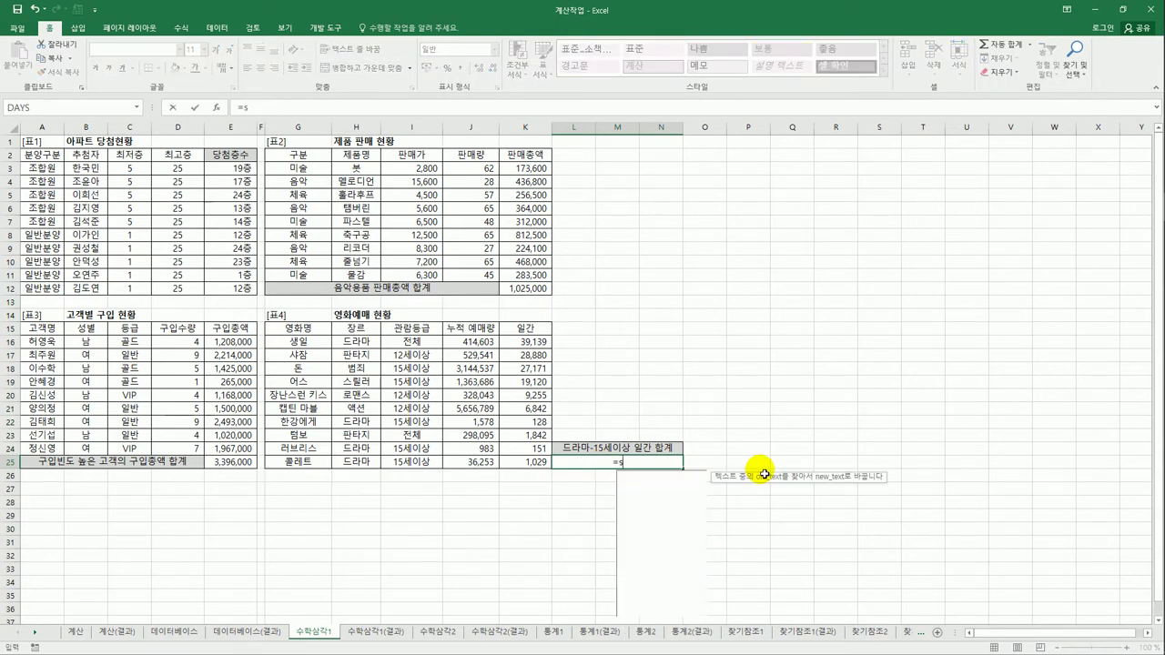
type("um")
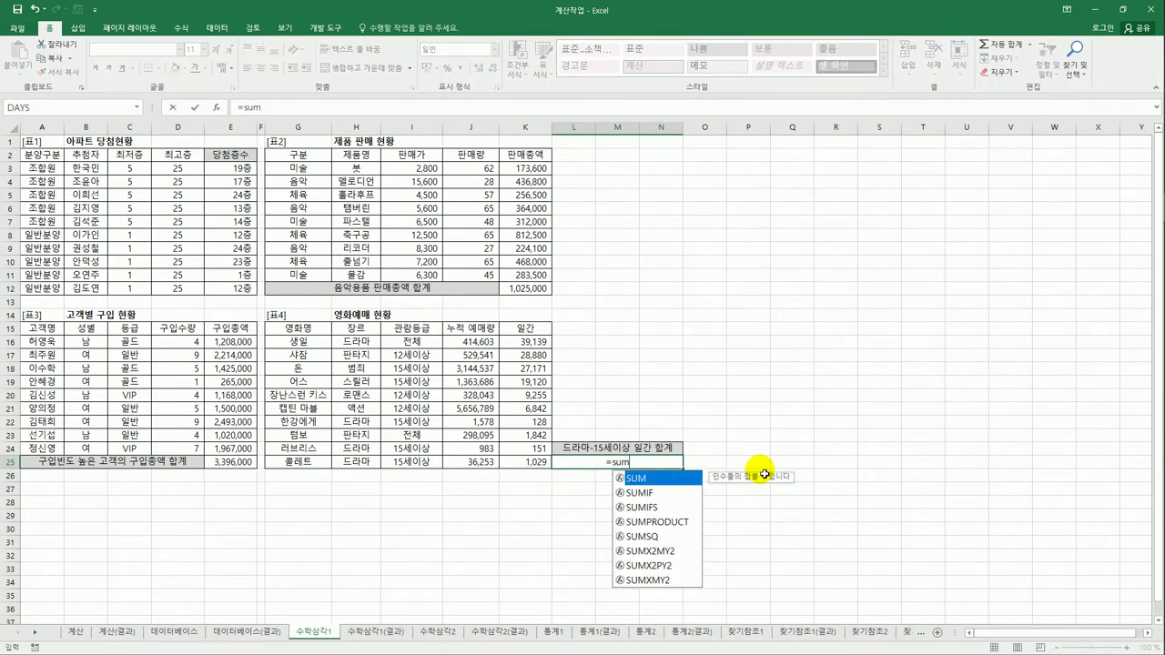
type("if")
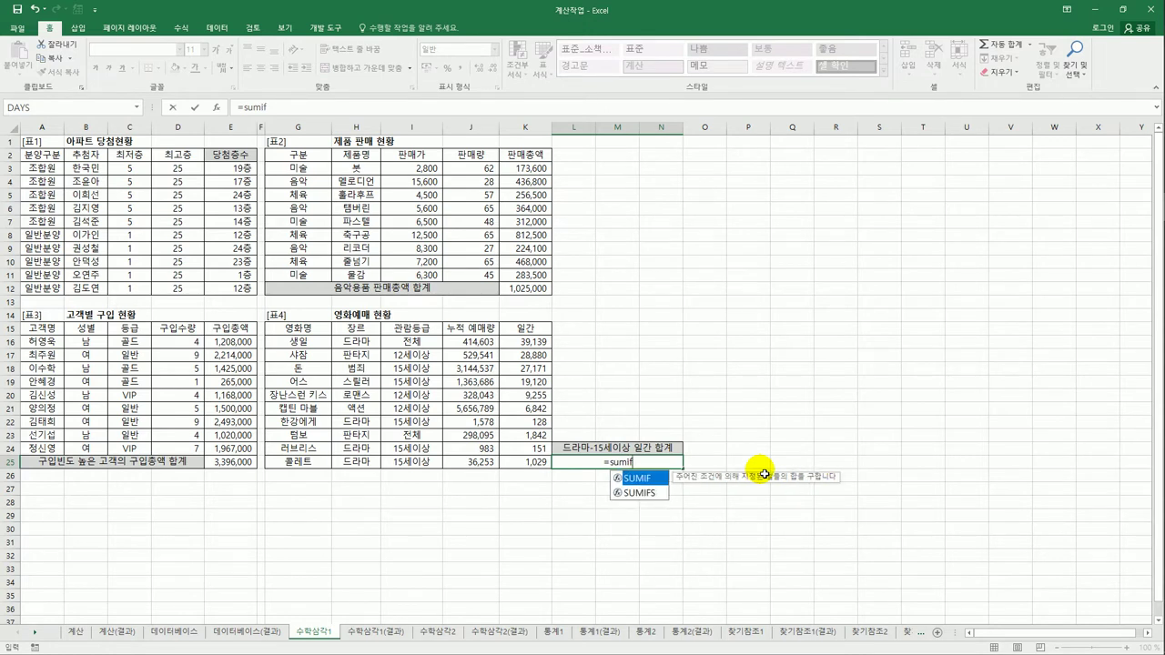
type("s")
key("Tab")
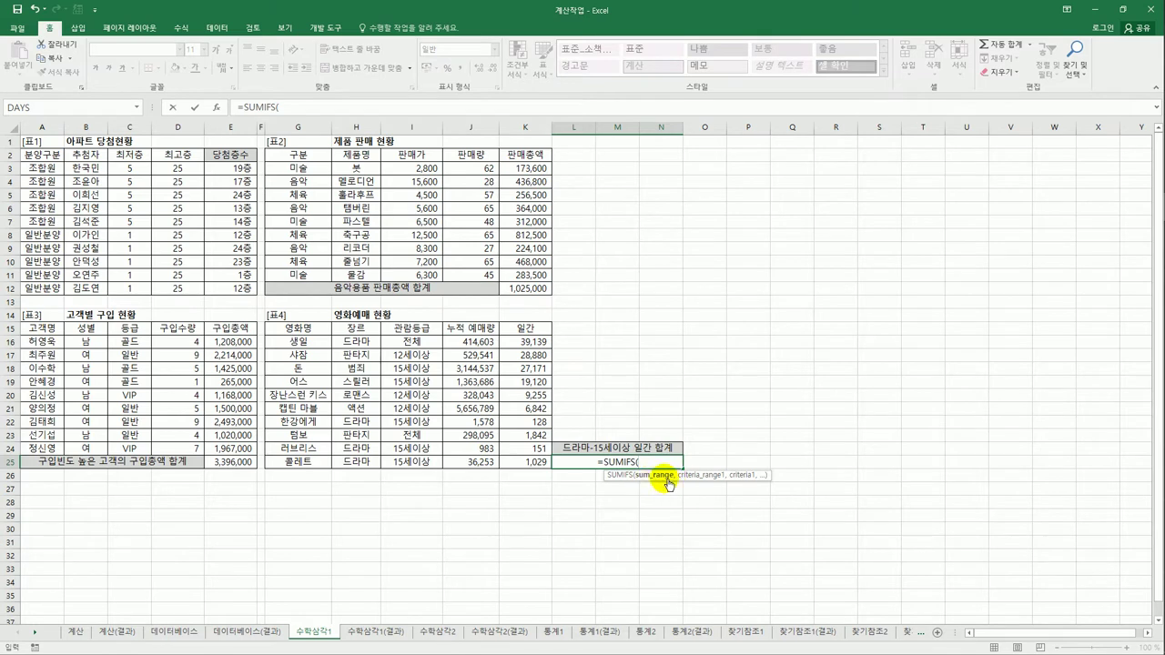
left_click_drag(537, 342, 541, 463)
type(",")
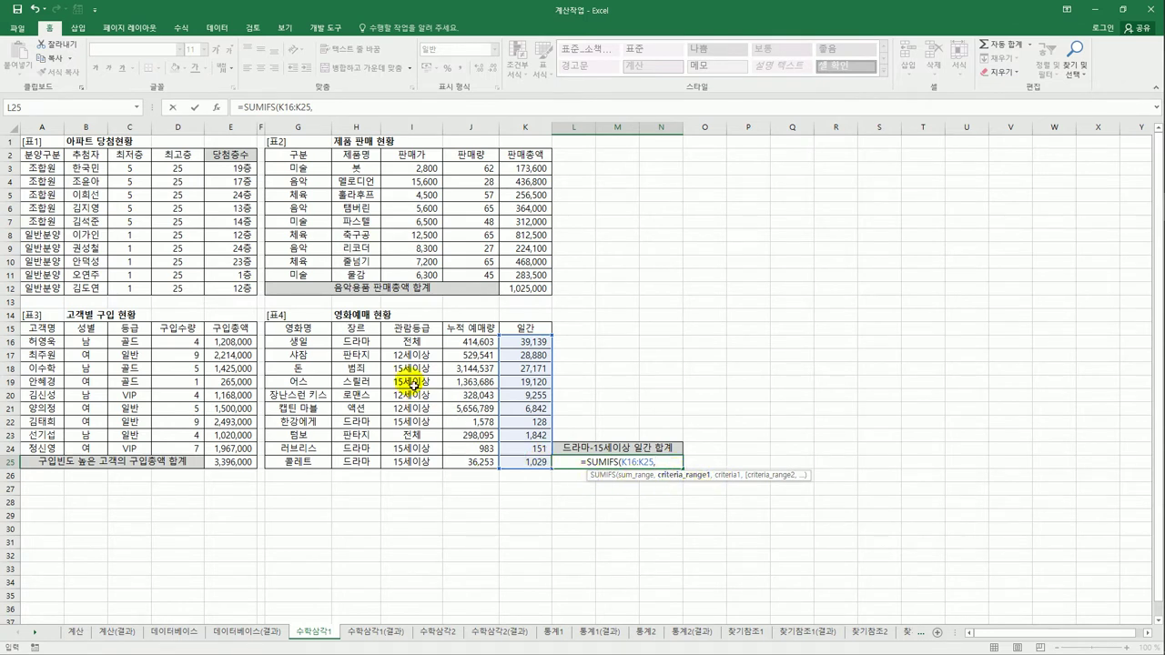
- Add the genre range H16:H25 with the criterion "드라마" as the first condition of the SUMIFS formula
left_click_drag(344, 342, 357, 464)
type(",")
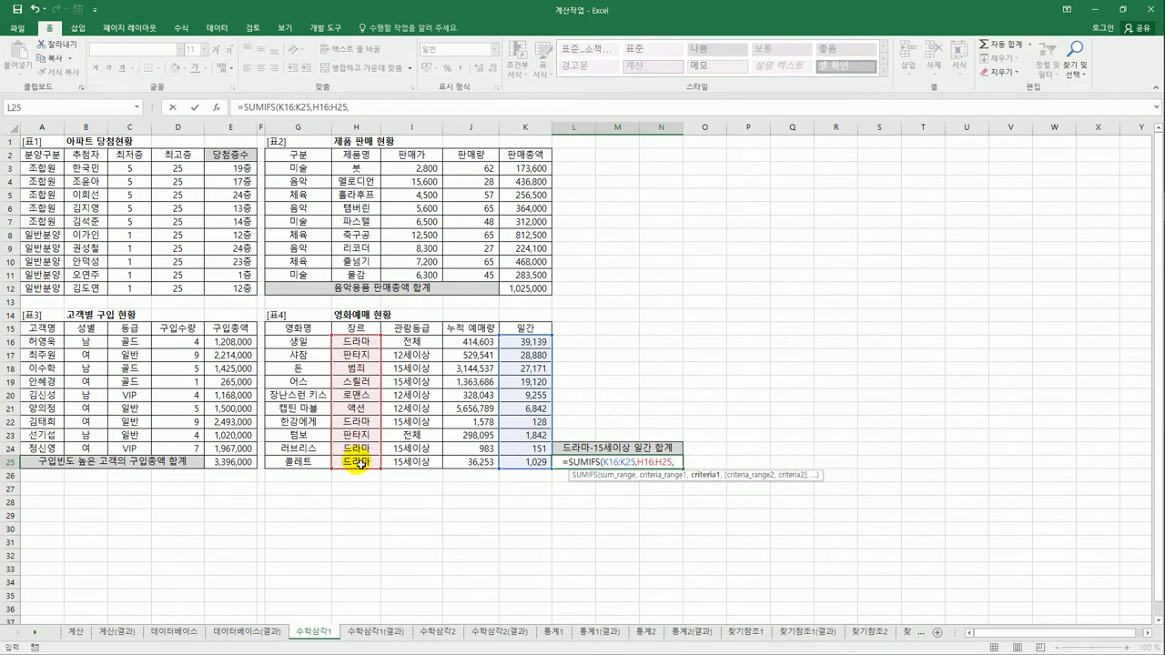
type("\"드라")
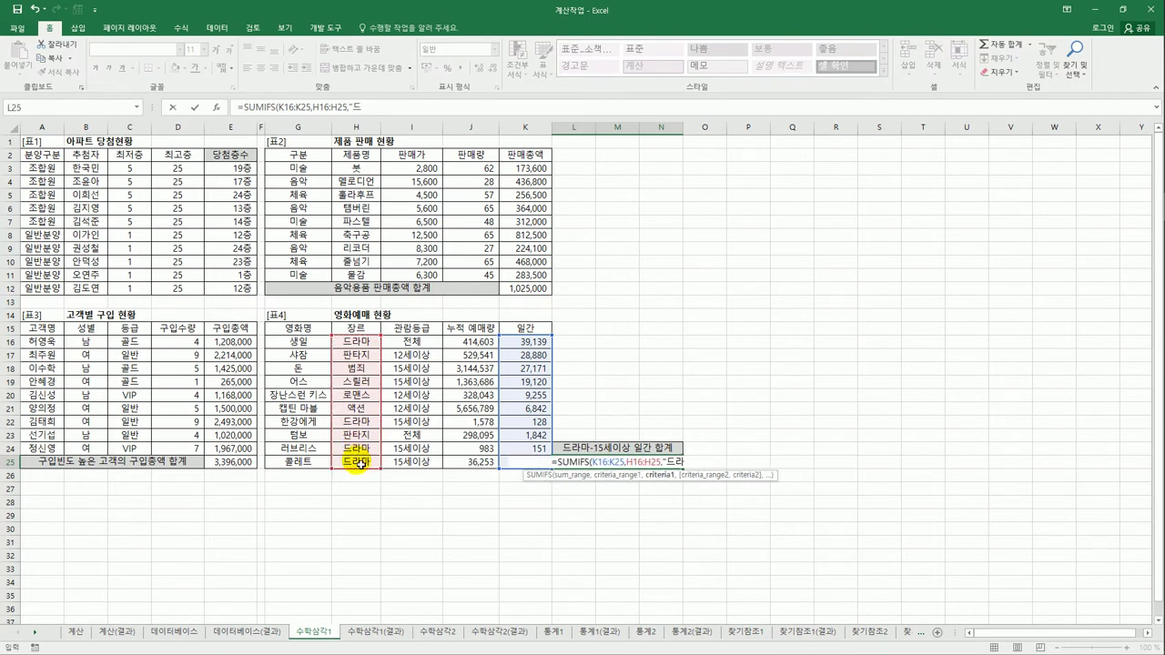
type("마\",")
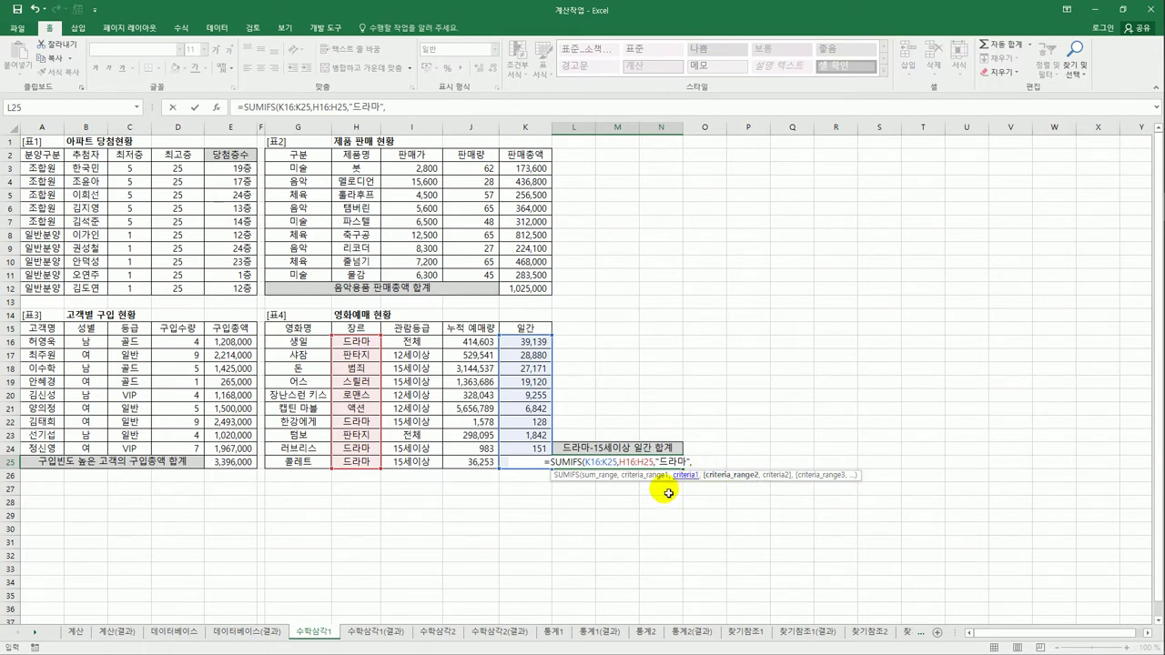
- Add the rating range I16:I25 with the criterion "15세이상" as the second condition and enter the SUMIFS formula in L25
left_click_drag(430, 344, 427, 465)
type(",")
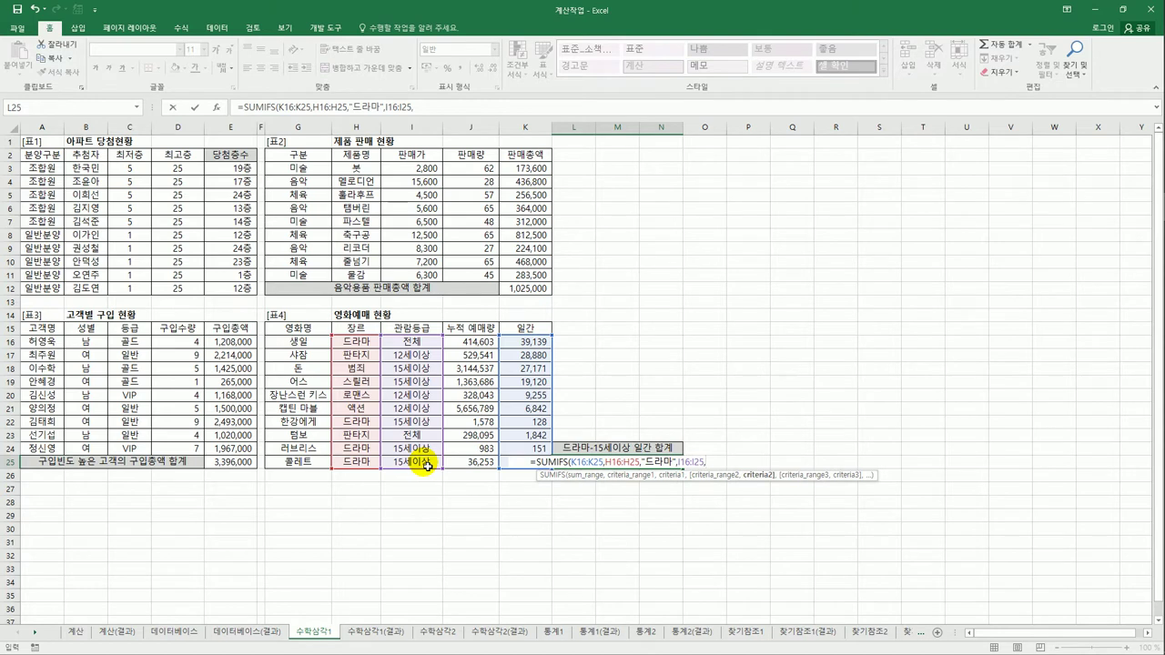
type("\"15세")
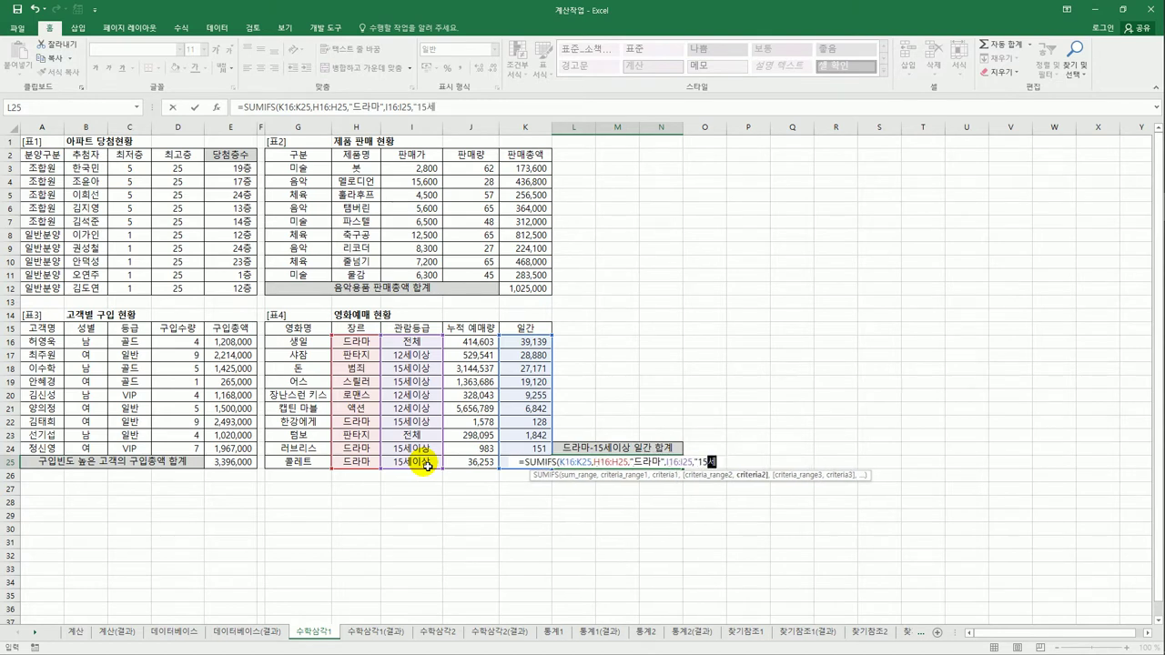
type("이상\"")
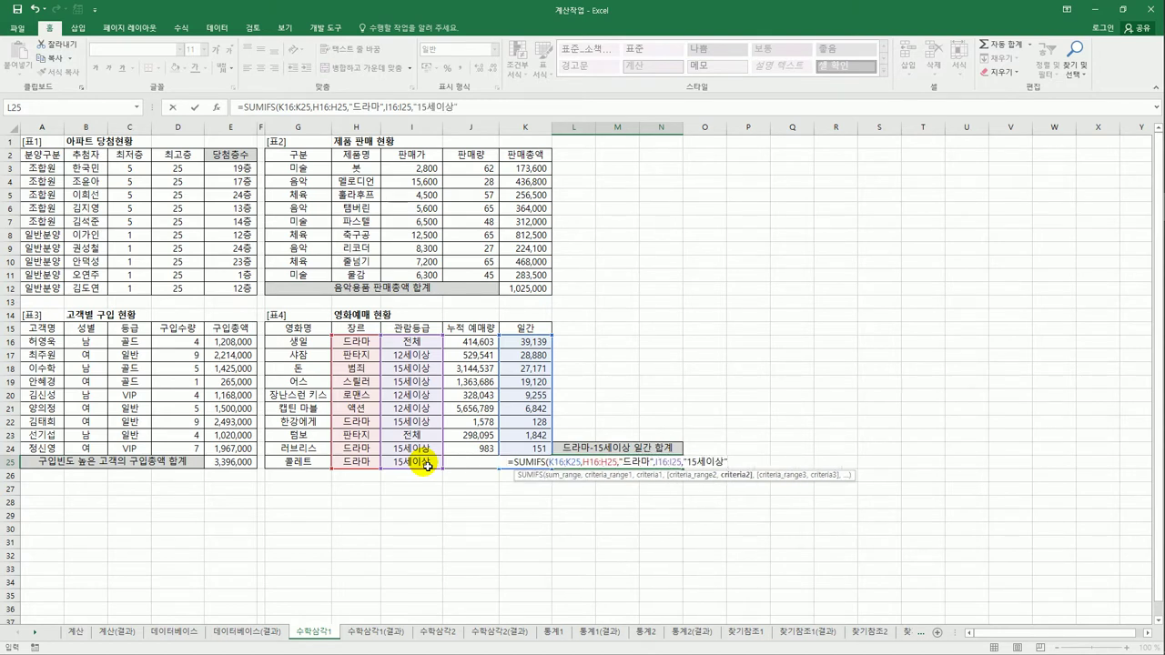
type(")")
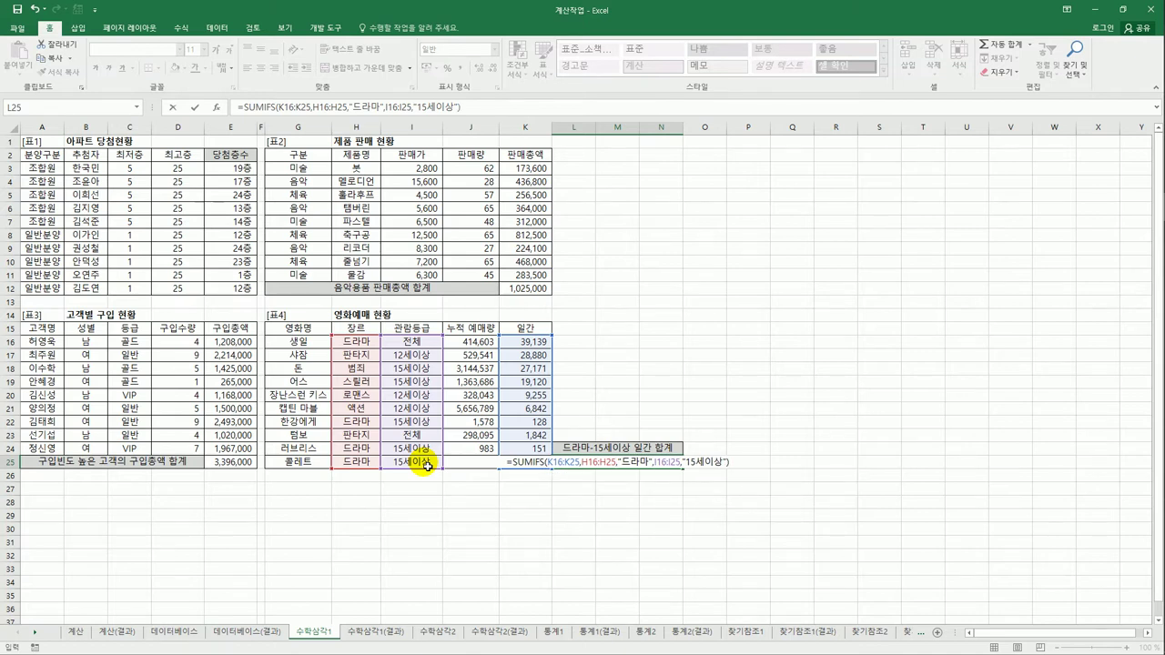
key("ctrl+Return")
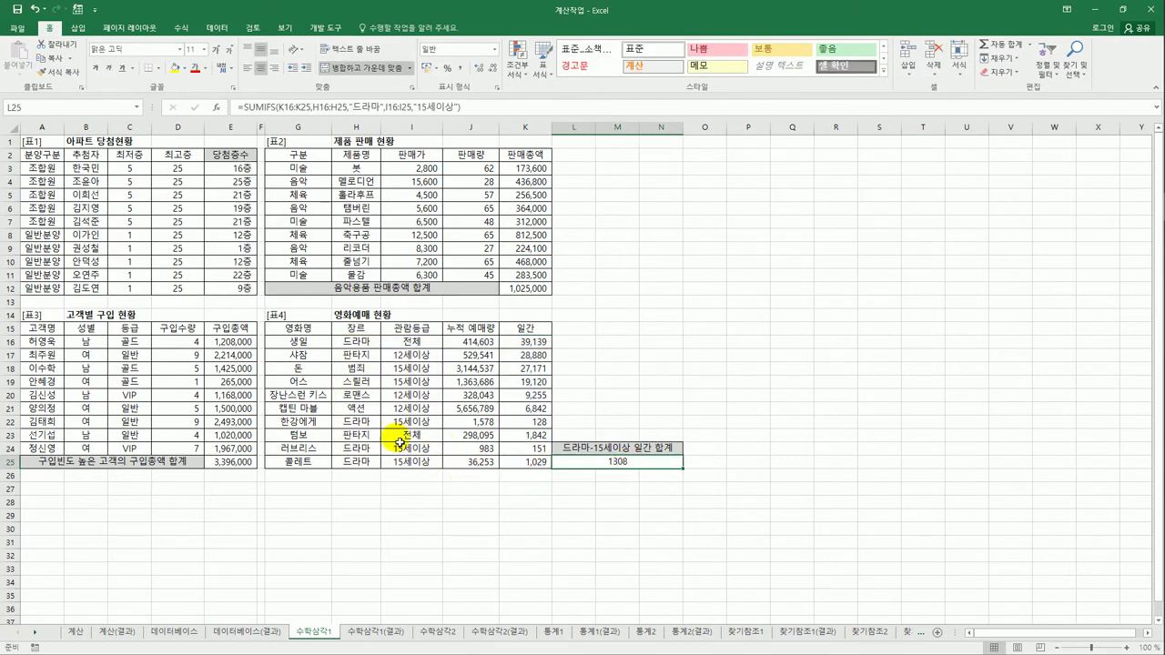
- Check the L25 result against the sum of the matching daily values K22, K24 and K25
left_click(541, 424)
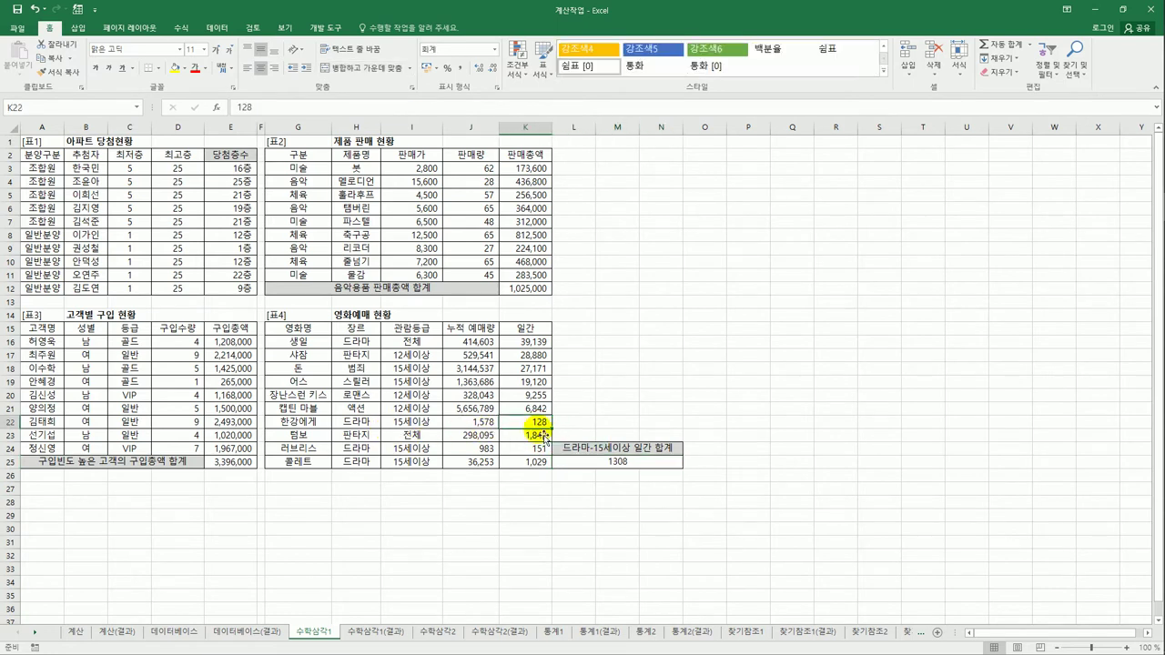
left_click(539, 448, "ctrl")
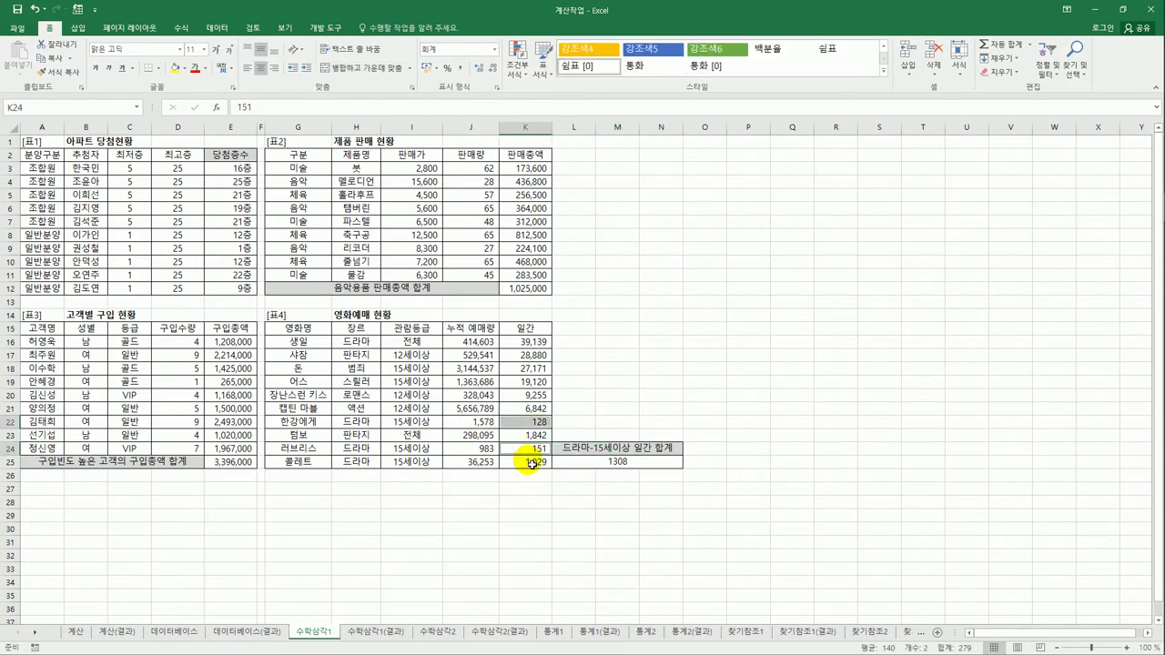
left_click(532, 463, "ctrl")
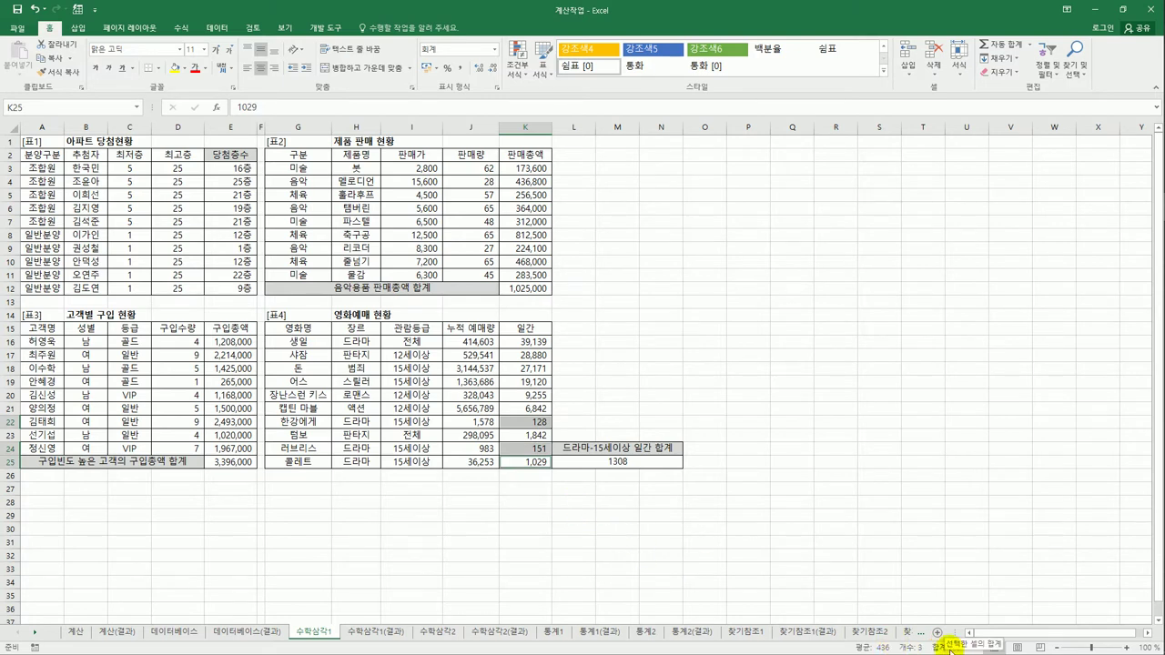
- Compare the L25 result on 수학삼각1 with the answer on the 수학삼각1(결과) sheet
left_click(606, 468)
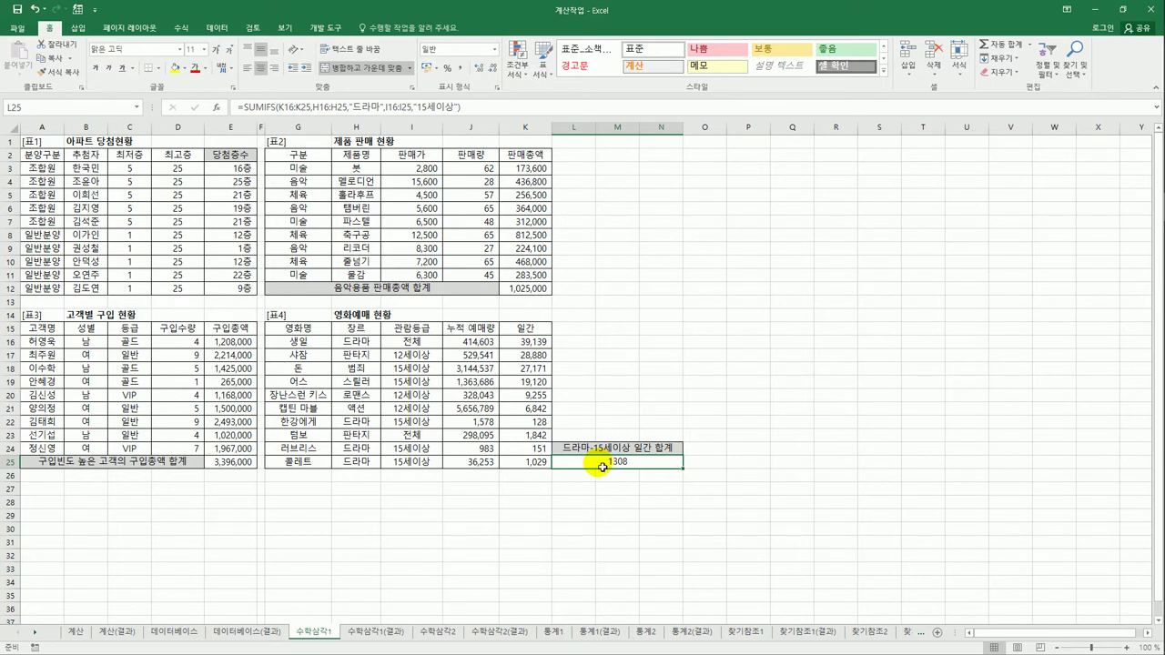
left_click(396, 635)
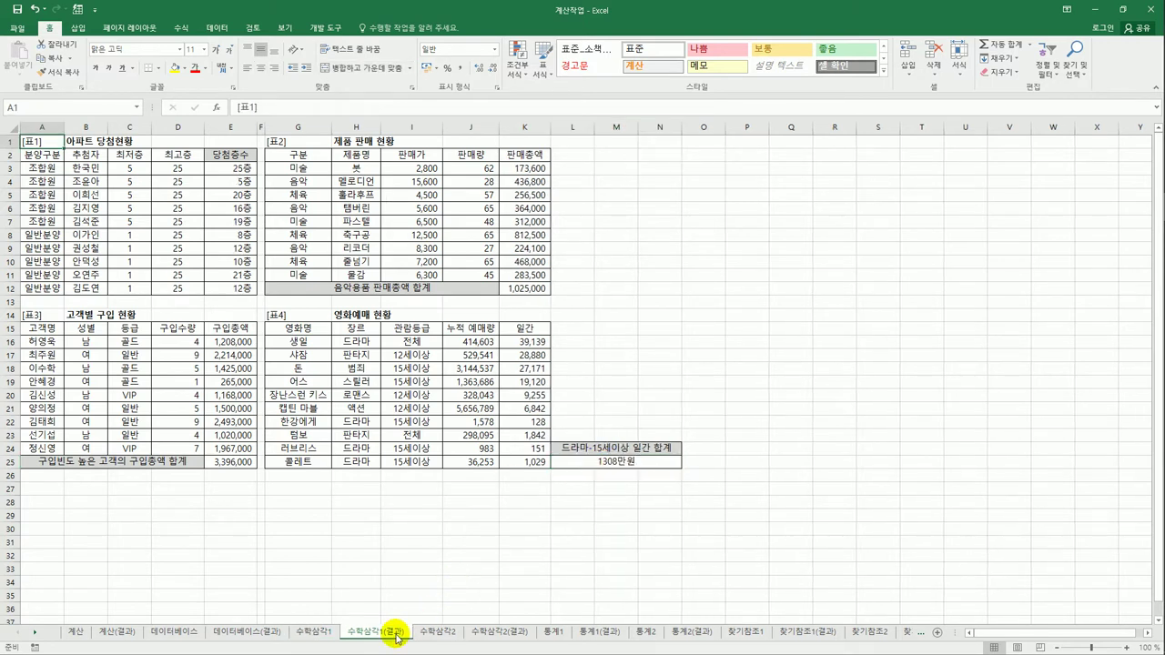
left_click(312, 634)
left_click(365, 634)
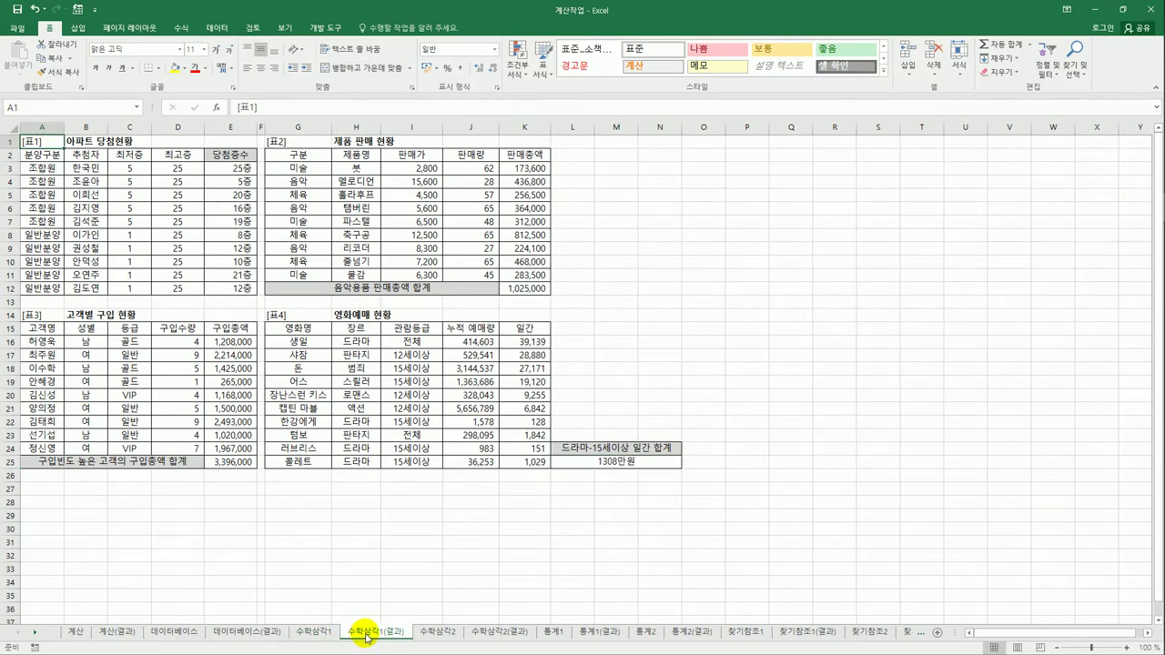
- Open the 수학삼각2 sheet and go to the 정보통신과 average grade cell D11 of the first table
left_click(437, 635)
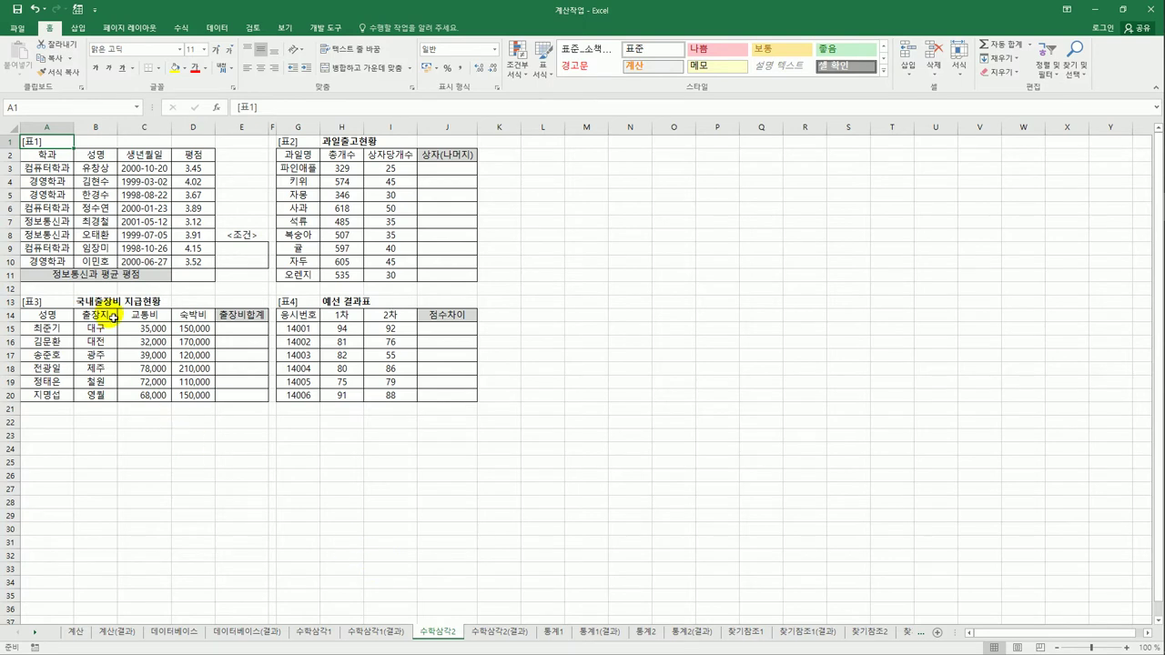
key("alt+m")
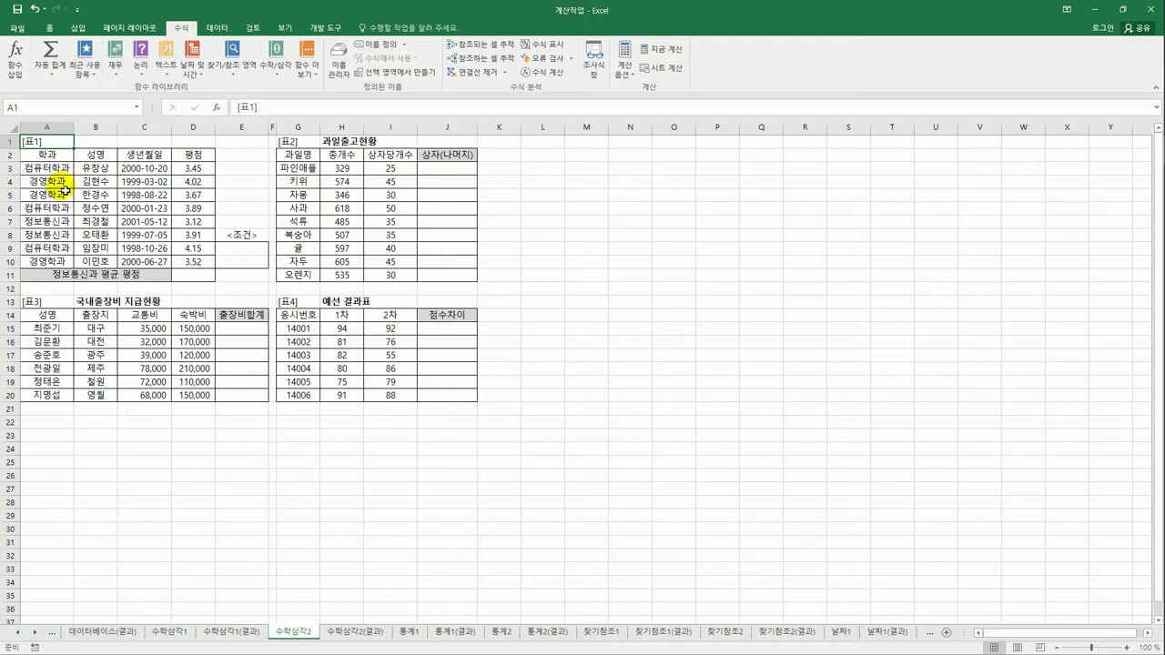
left_click(192, 170)
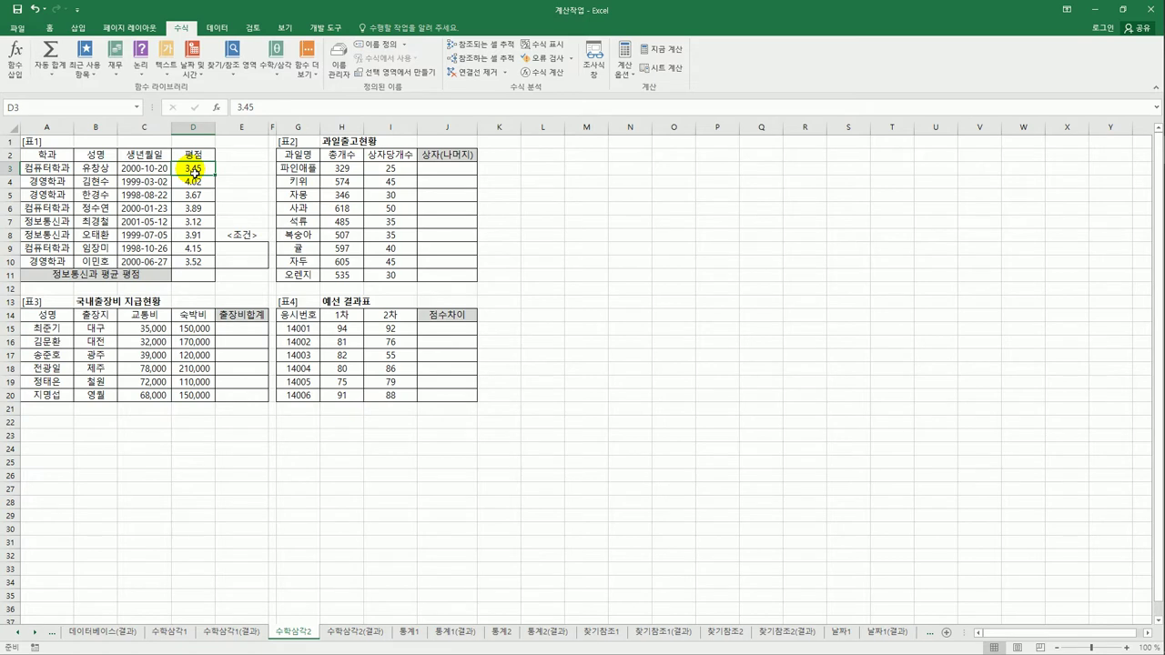
left_click(205, 278)
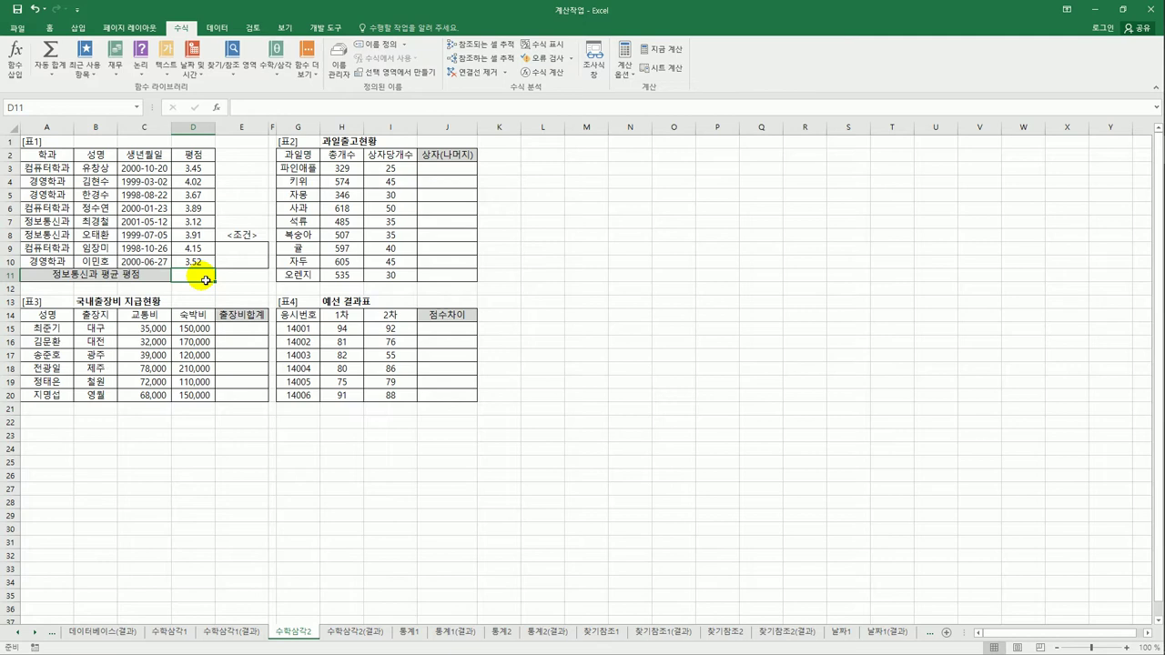
- Copy the 학과 header A2 and the 정보통신과 entry A7 into the condition area E9:E10
left_click(47, 154)
mouse_move(58, 169)
left_mouse_down()
mouse_move(51, 195)
mouse_move(52, 156)
left_mouse_up()
left_click(61, 223, "ctrl")
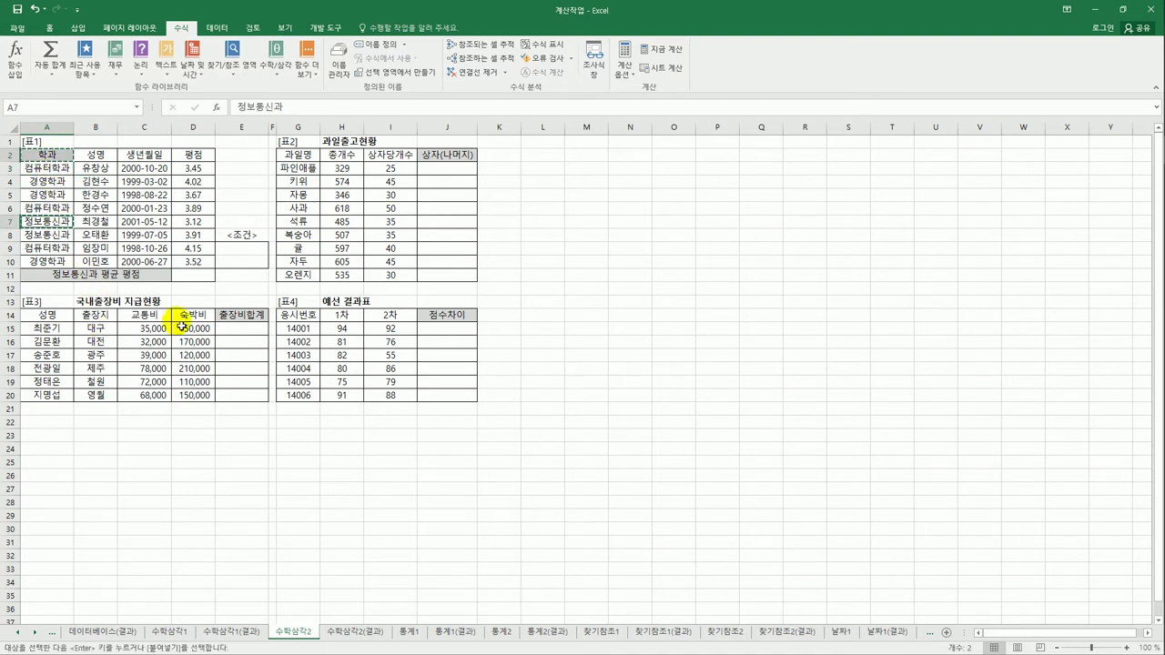
key("ctrl+c")
left_click(238, 253)
key("ctrl+v")
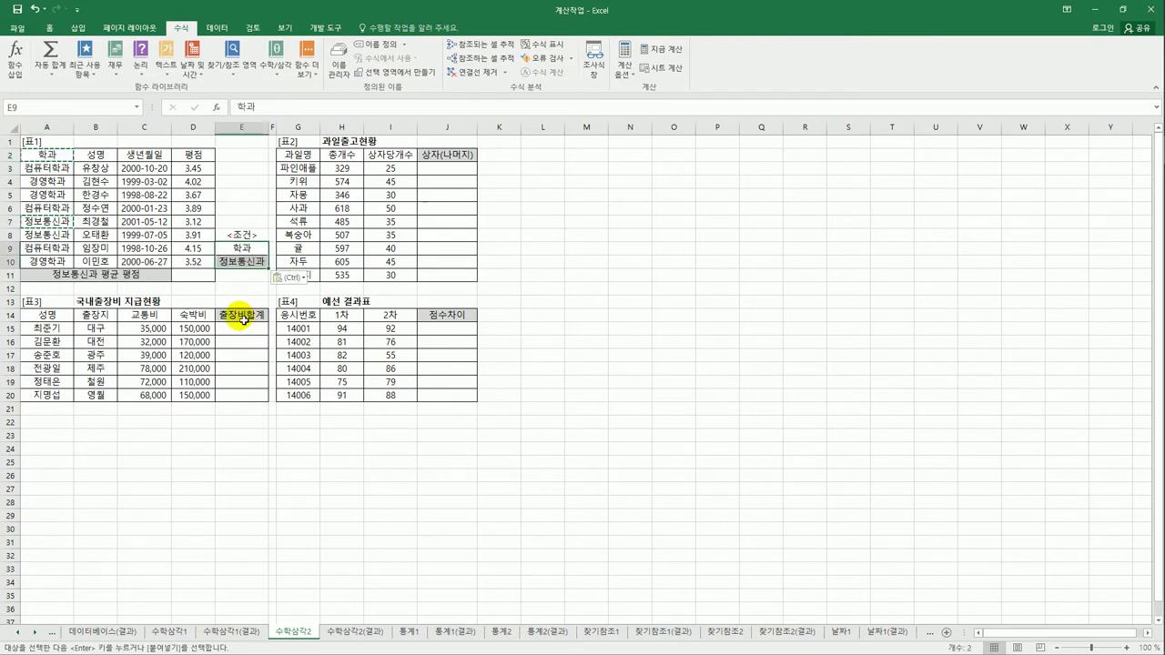
- Insert the DAVERAGE function from the 데이터베이스 category into D11
left_click(195, 273)
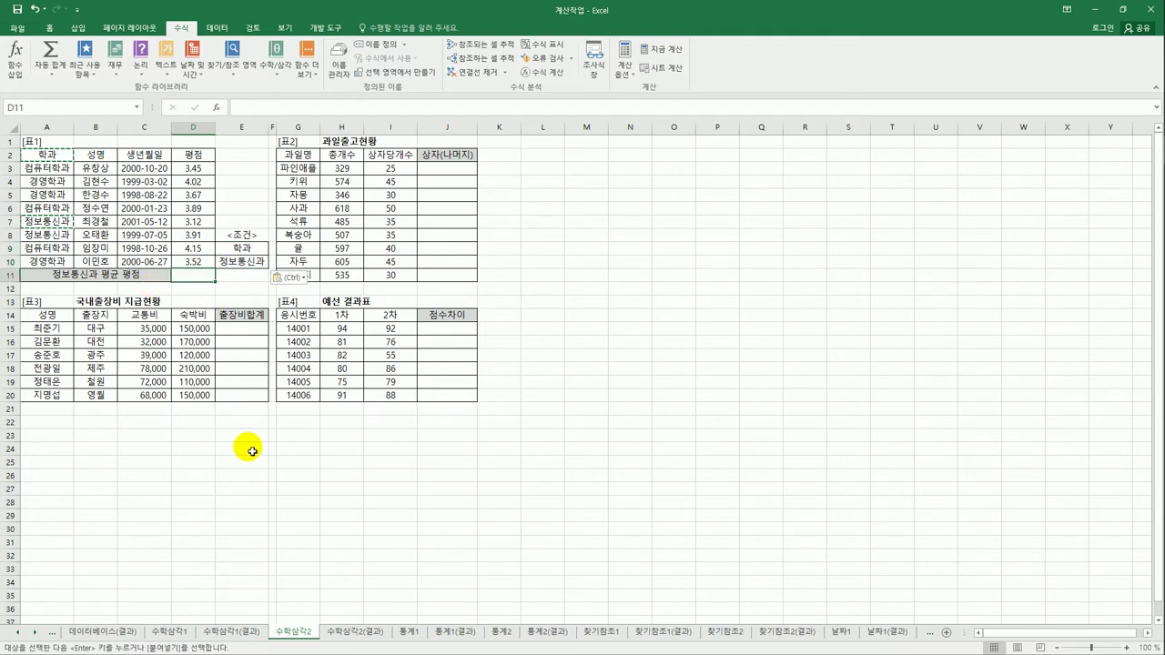
left_click(215, 107)
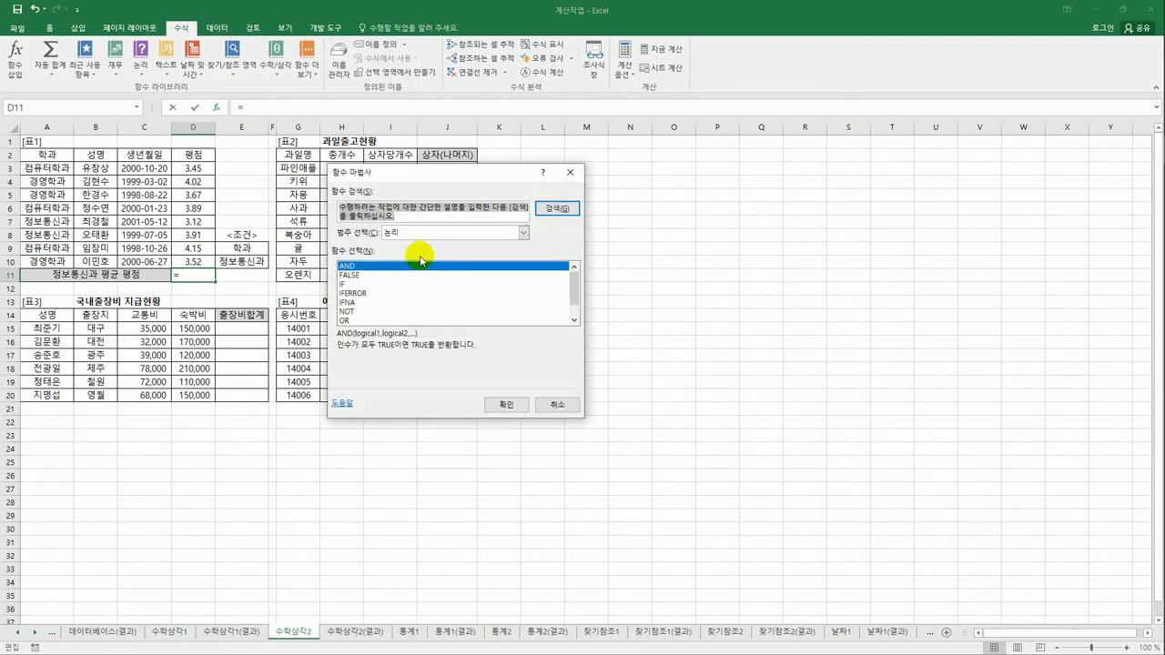
left_click(421, 234)
left_click(421, 301)
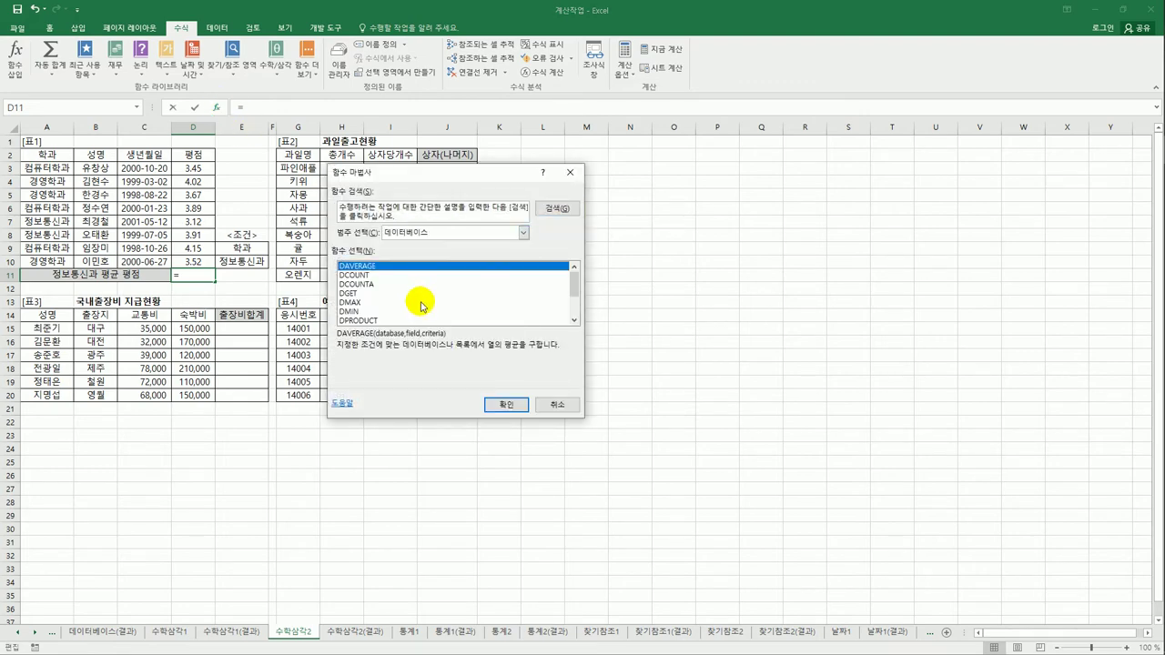
left_click(499, 407)
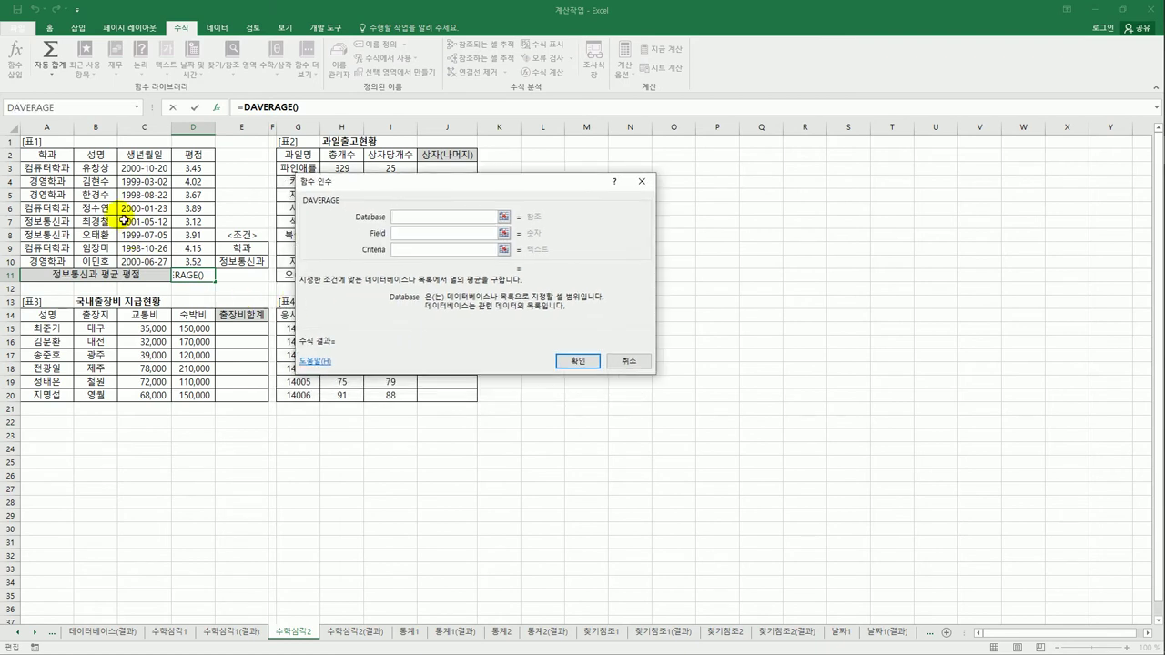
- Complete the DAVERAGE arguments for D11 with database A2:D10, field D2 and criteria E9:E10
left_click_drag(50, 153, 195, 265)
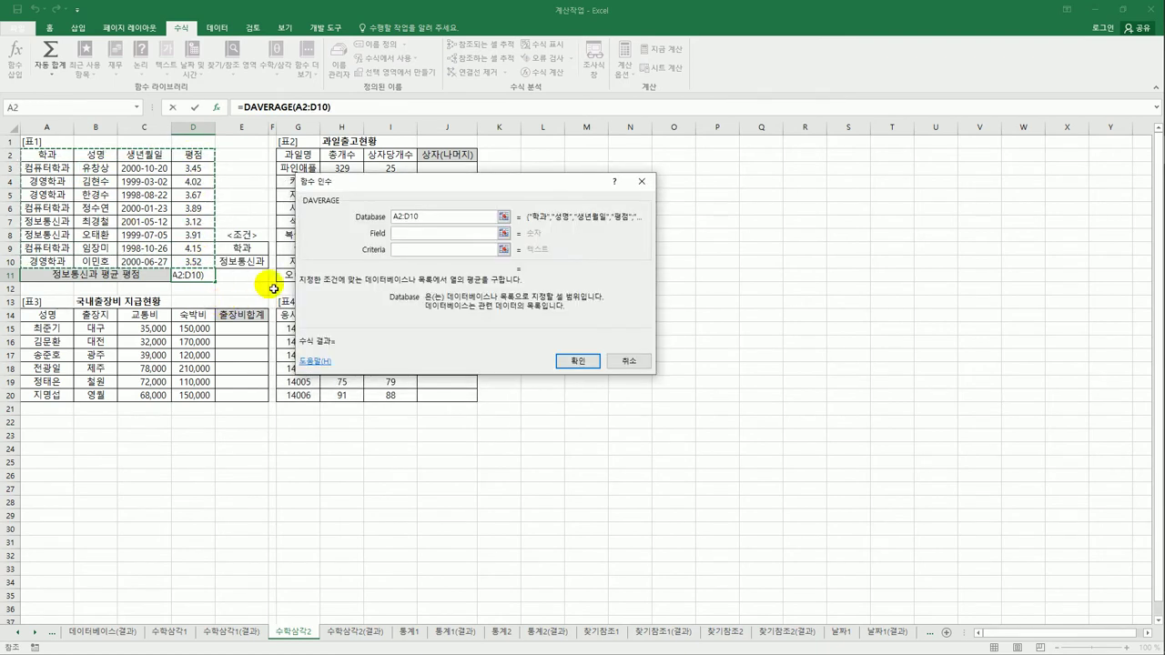
left_click(401, 234)
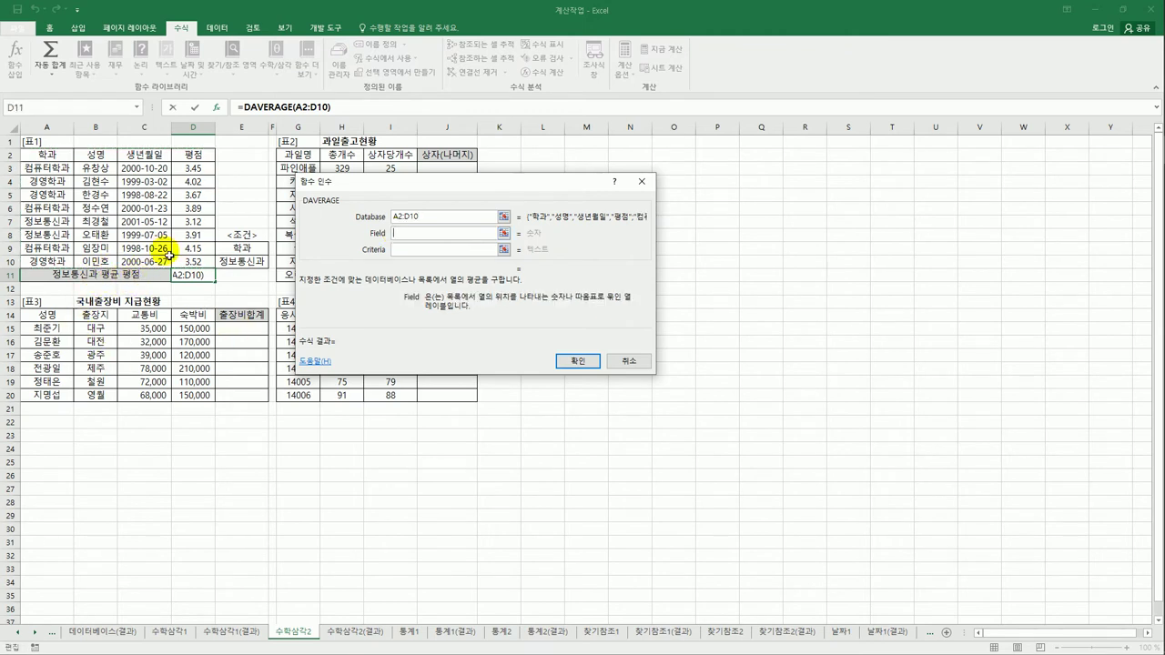
left_click(193, 154)
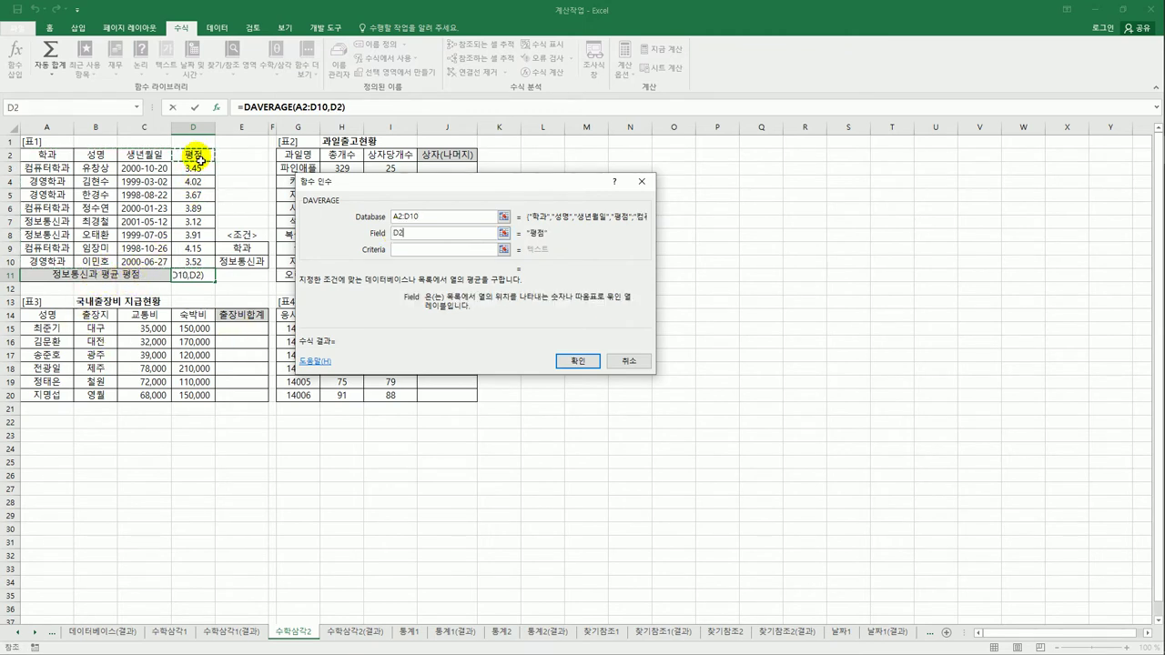
left_click(400, 249)
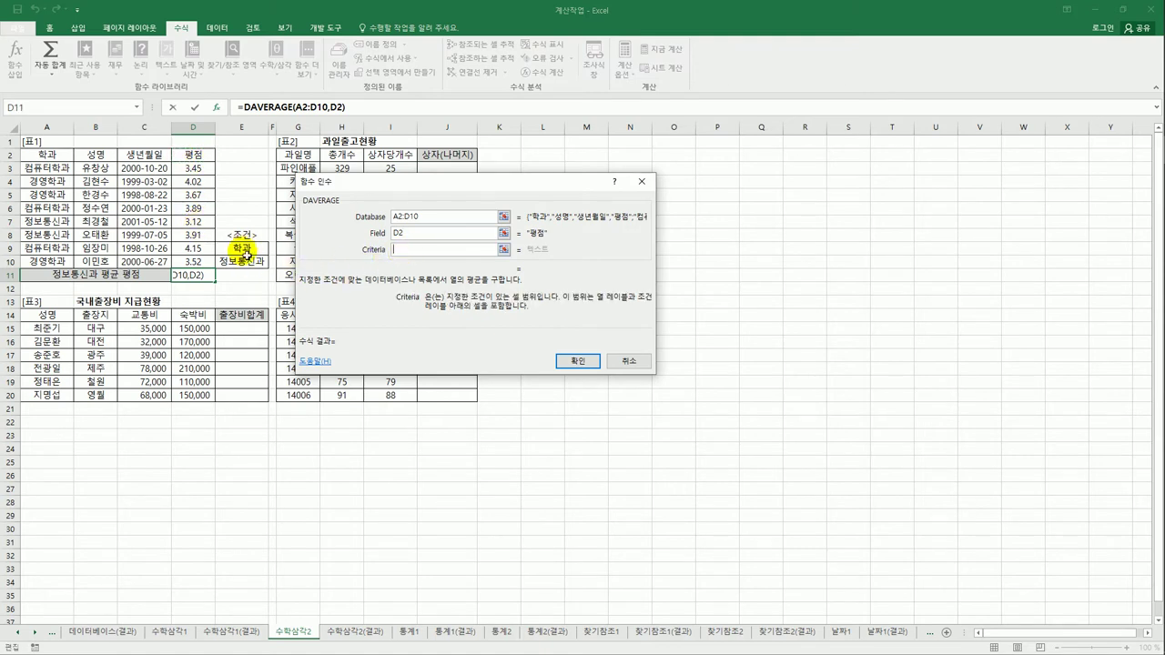
left_click_drag(242, 249, 239, 262)
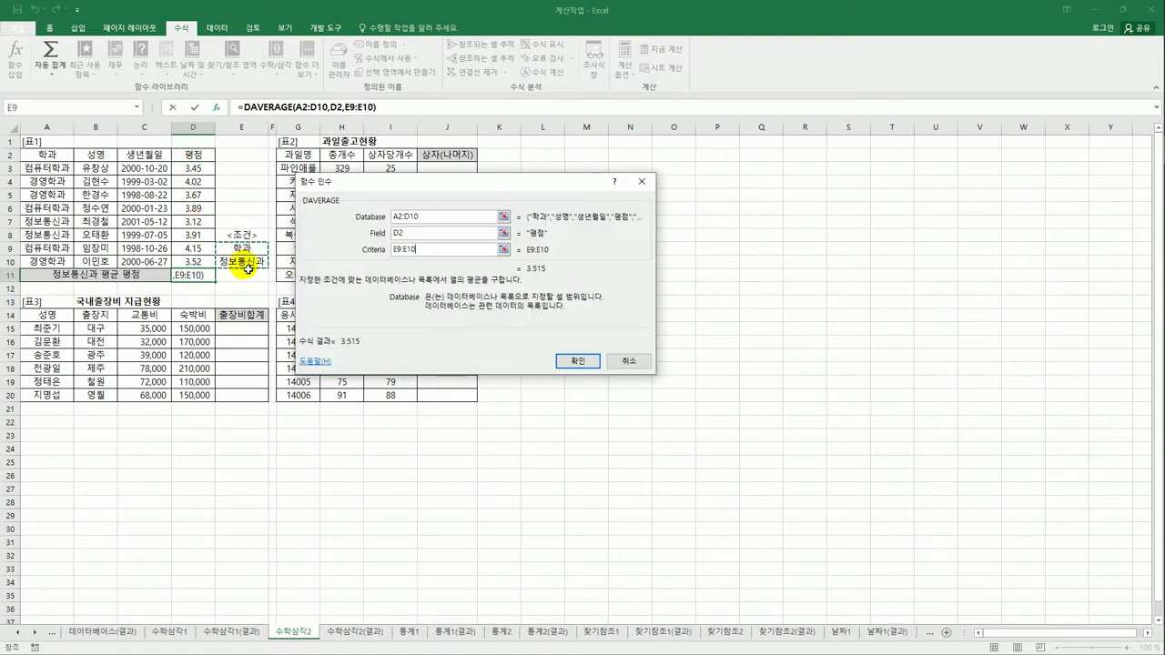
left_click(583, 362)
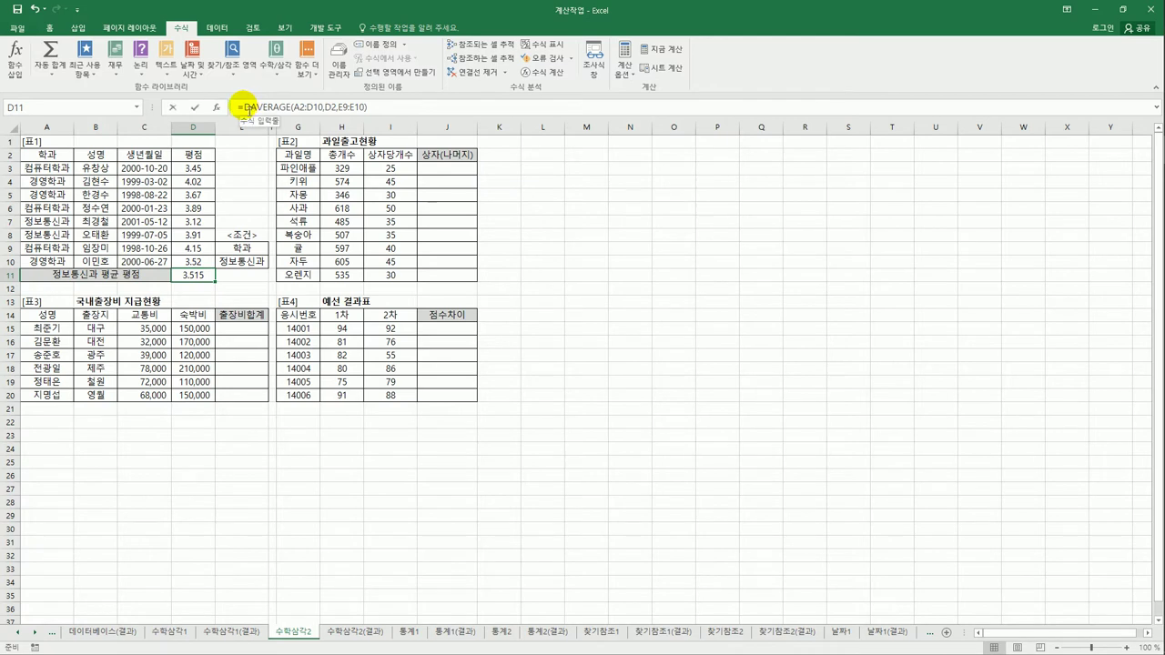
- Wrap the DAVERAGE formula in D11 in ROUND with 2 decimal digits
left_click(249, 107)
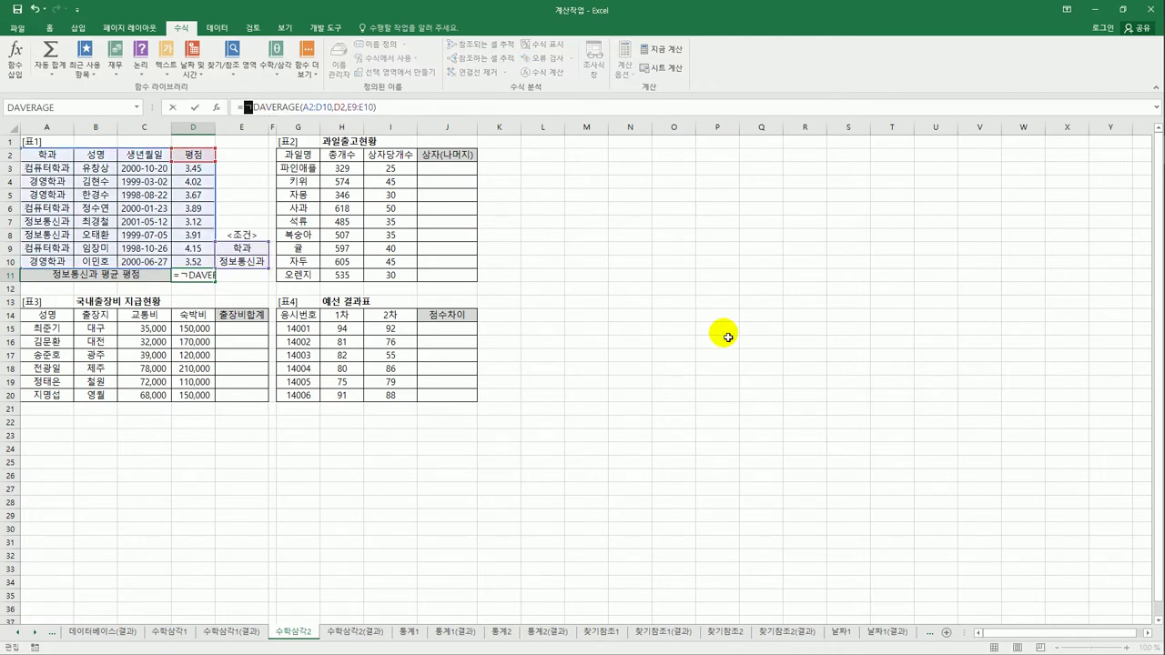
type("ro")
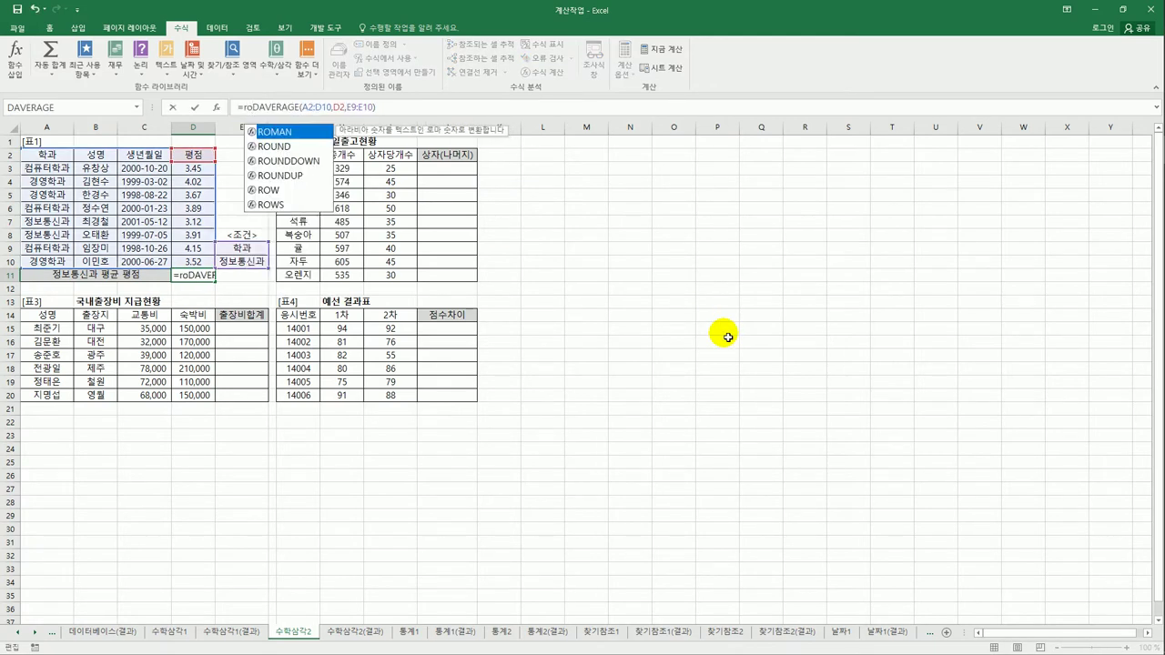
double_click(276, 147)
left_click(404, 106)
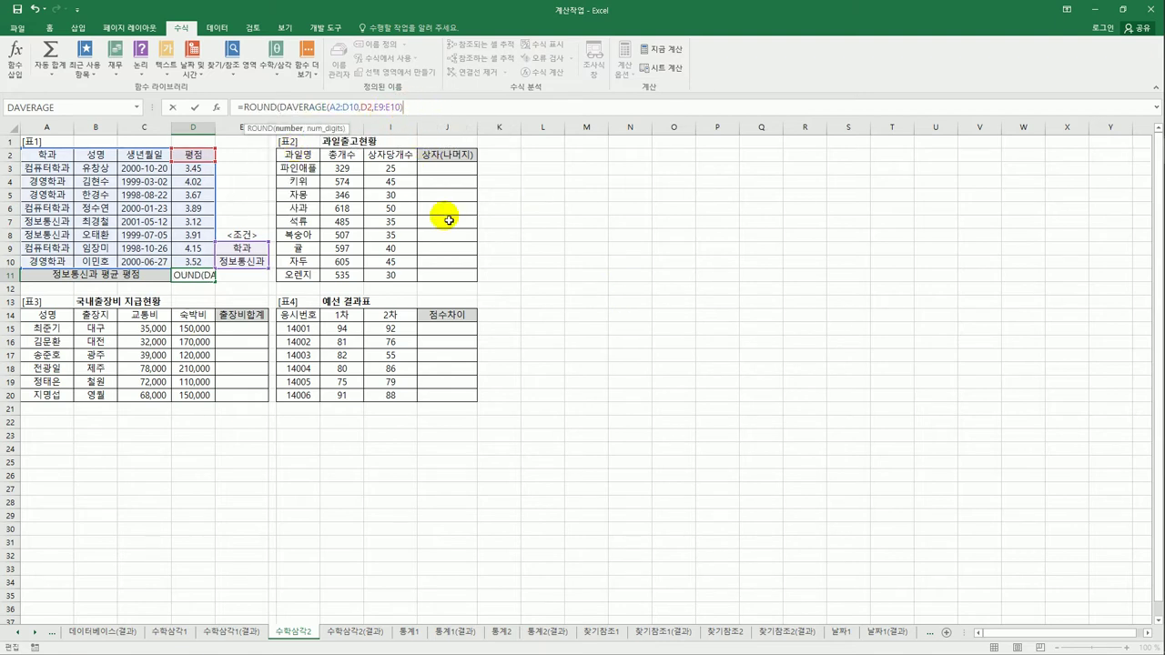
type(",")
type("2)")
key("Return")
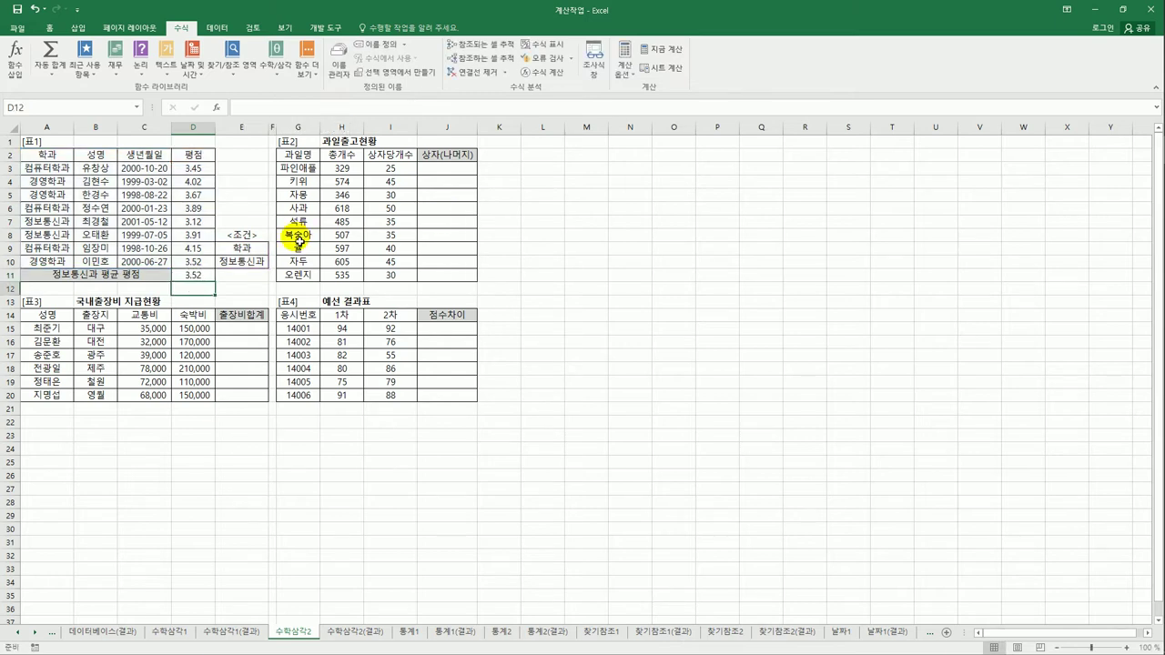
left_click(207, 275)
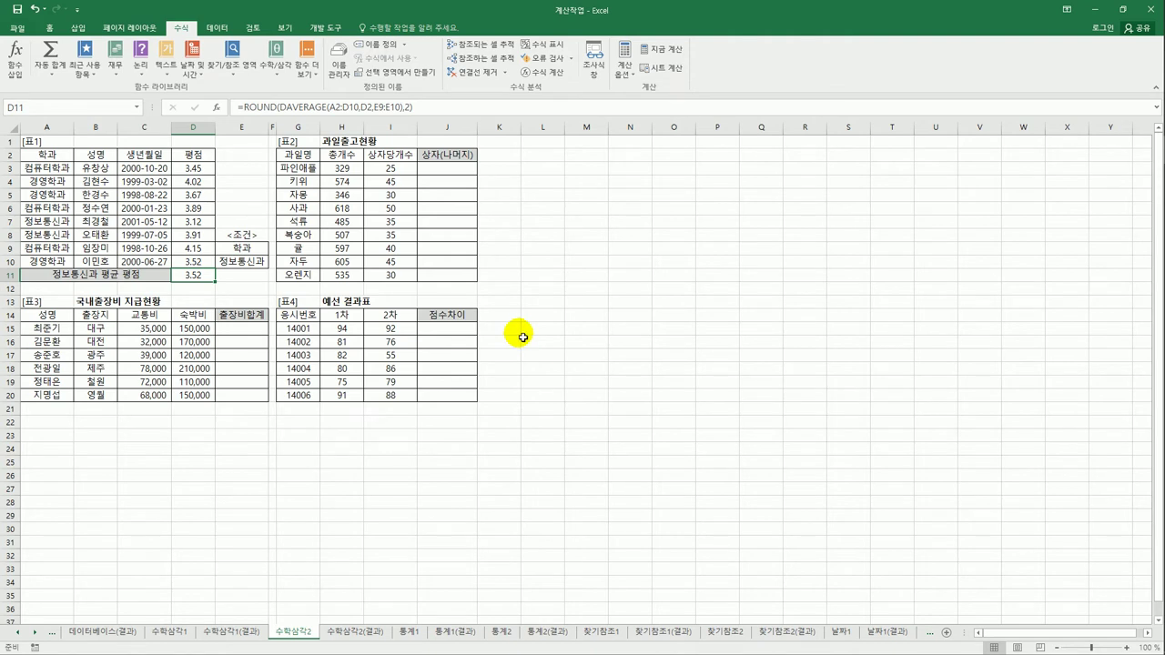
- Try the plain division =H3/I3 in the 파인애플 row's 상자(나머지) cell J3, and clear the cell again
left_click(452, 169)
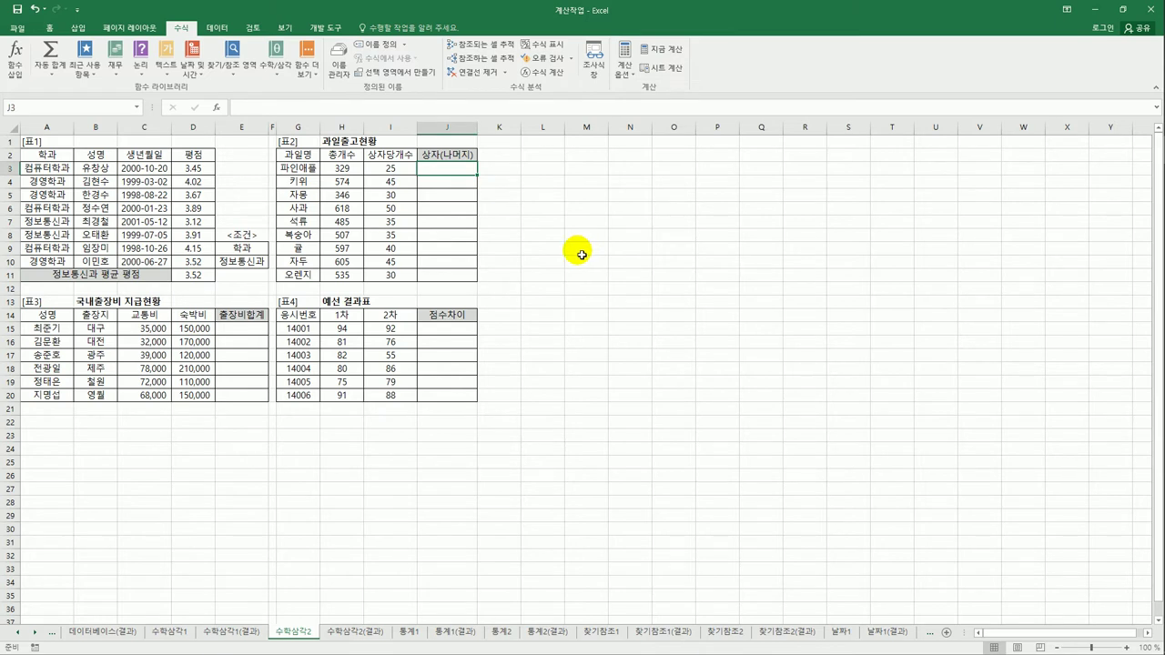
left_click(342, 168)
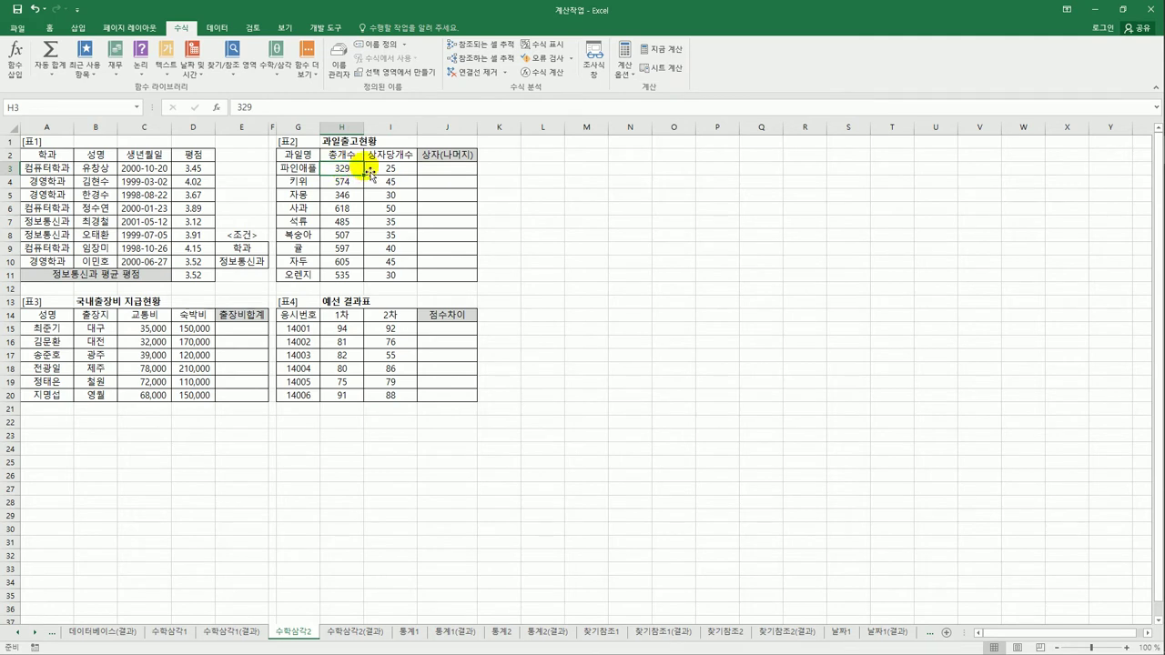
left_click(396, 168)
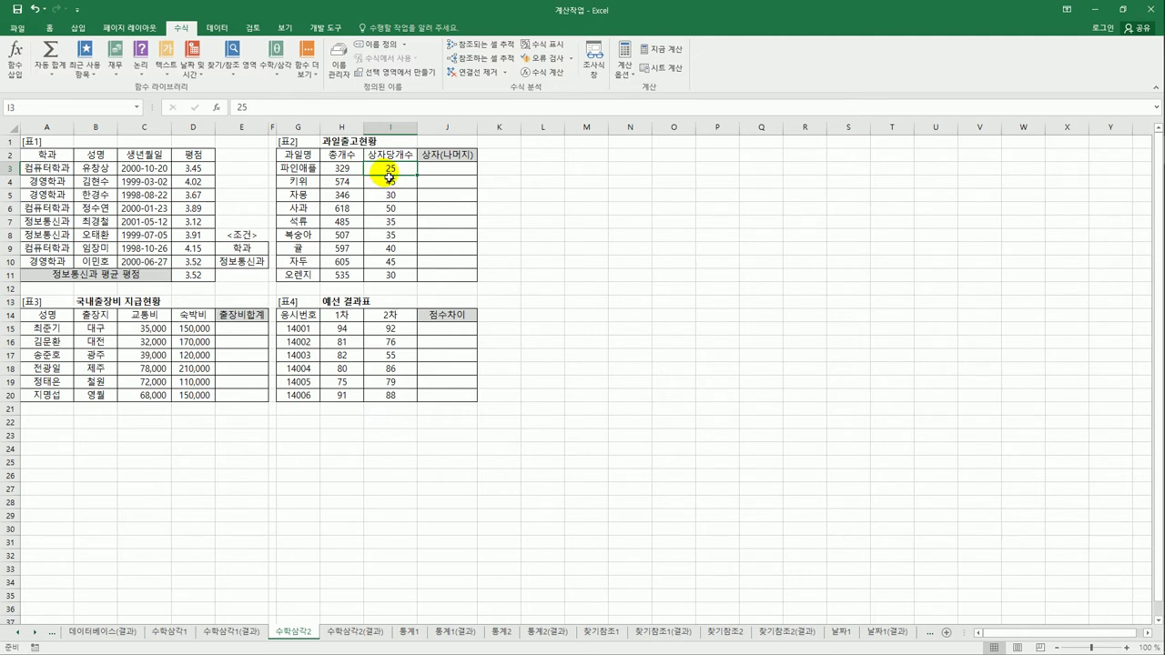
left_click(452, 172)
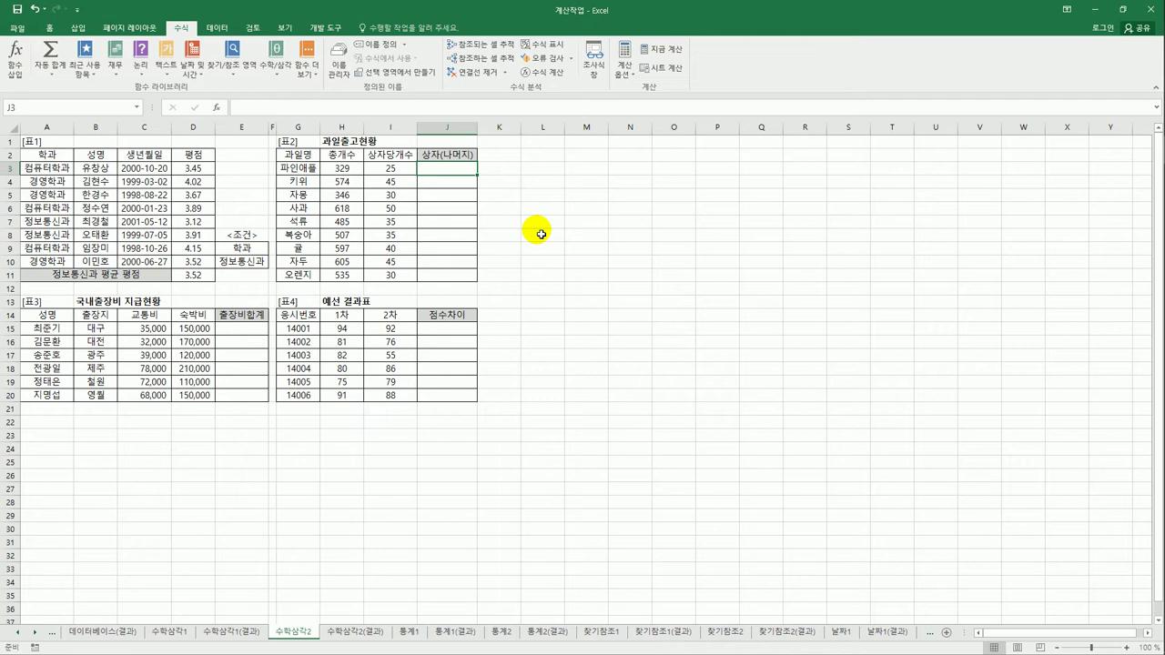
type("=")
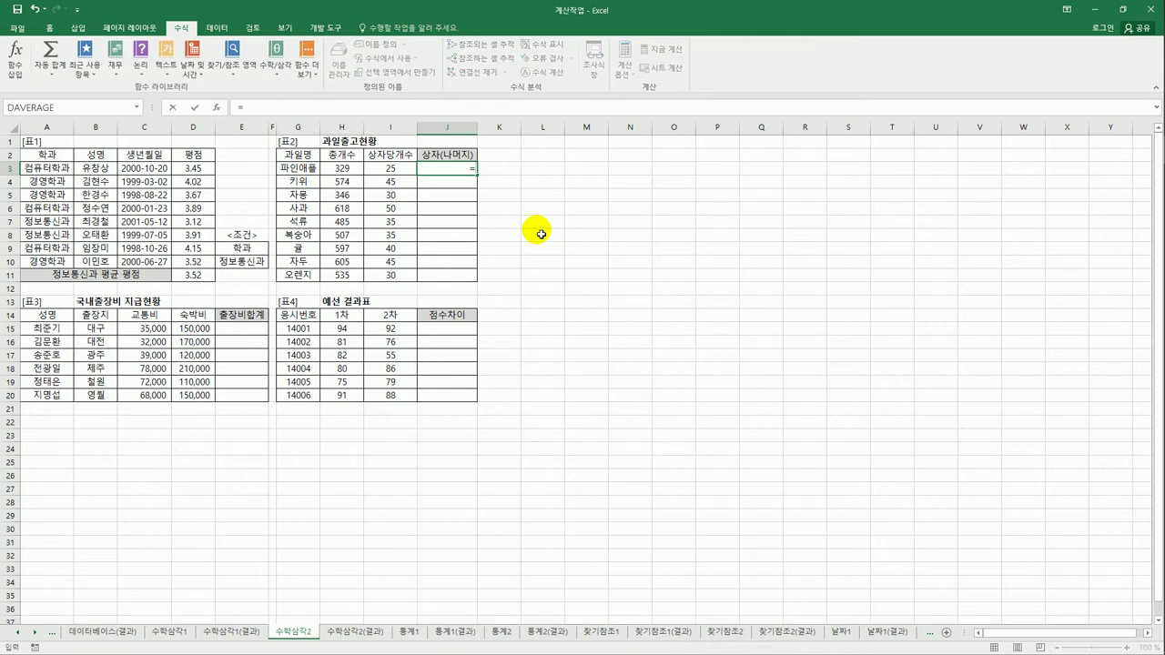
key("Left")
key("Left")
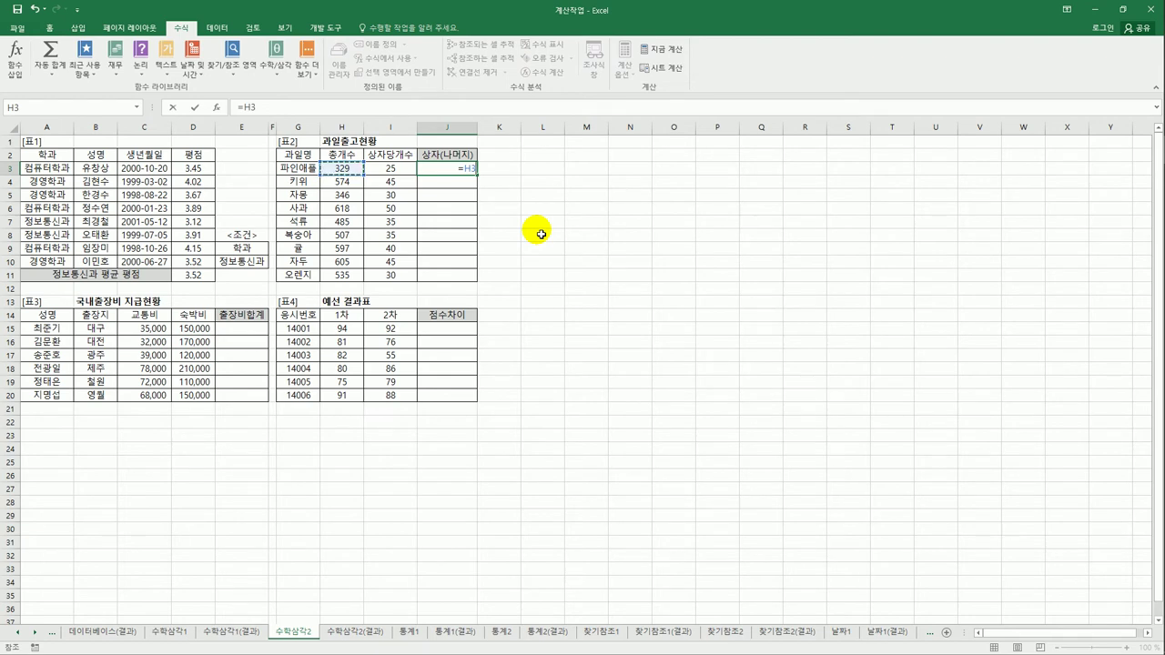
type("/I3")
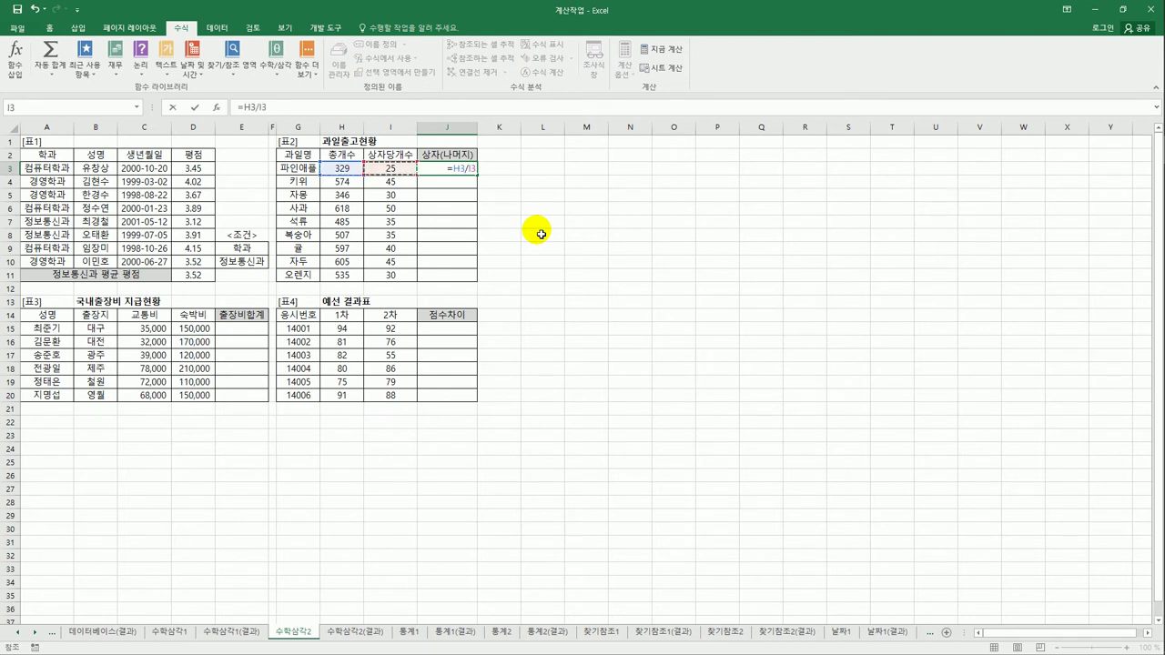
key("Return")
key("Up")
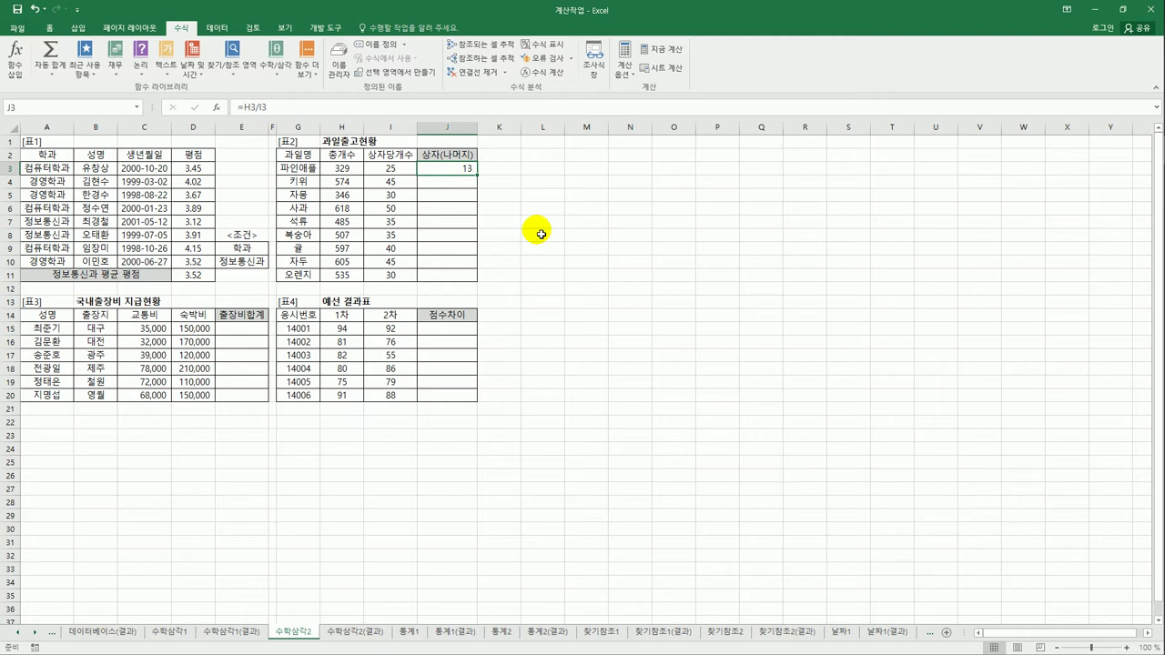
key("Delete")
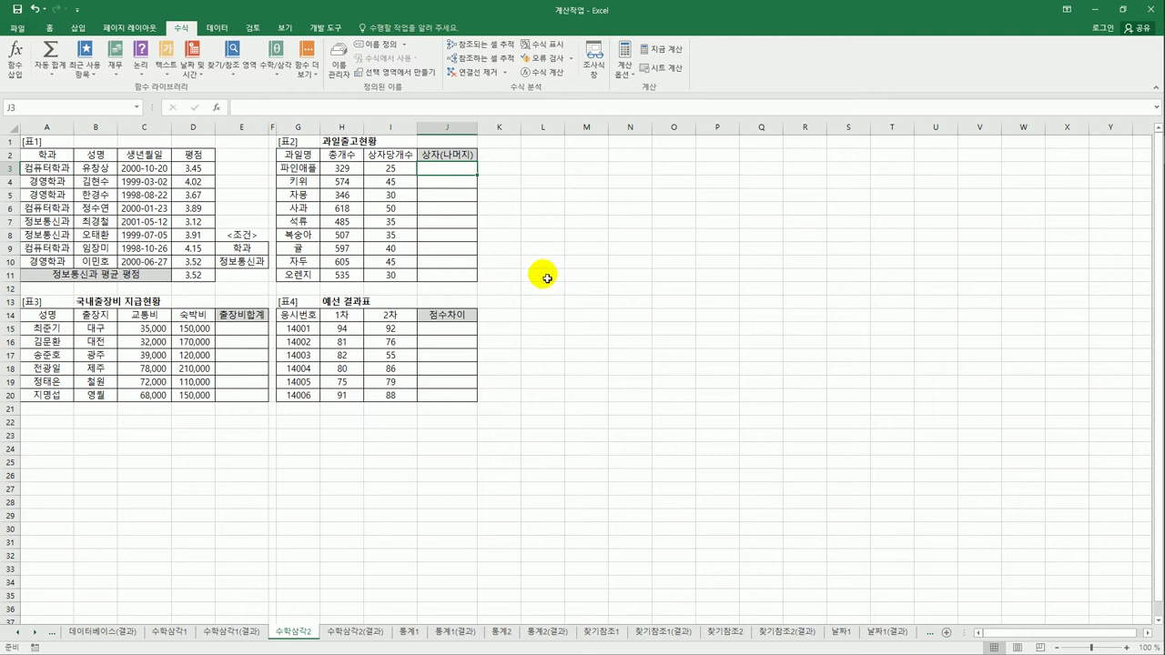
- Enter =MOD(H3,I3) in J3 to compute the remainder of 총개수 divided by 상자당개수
type("=")
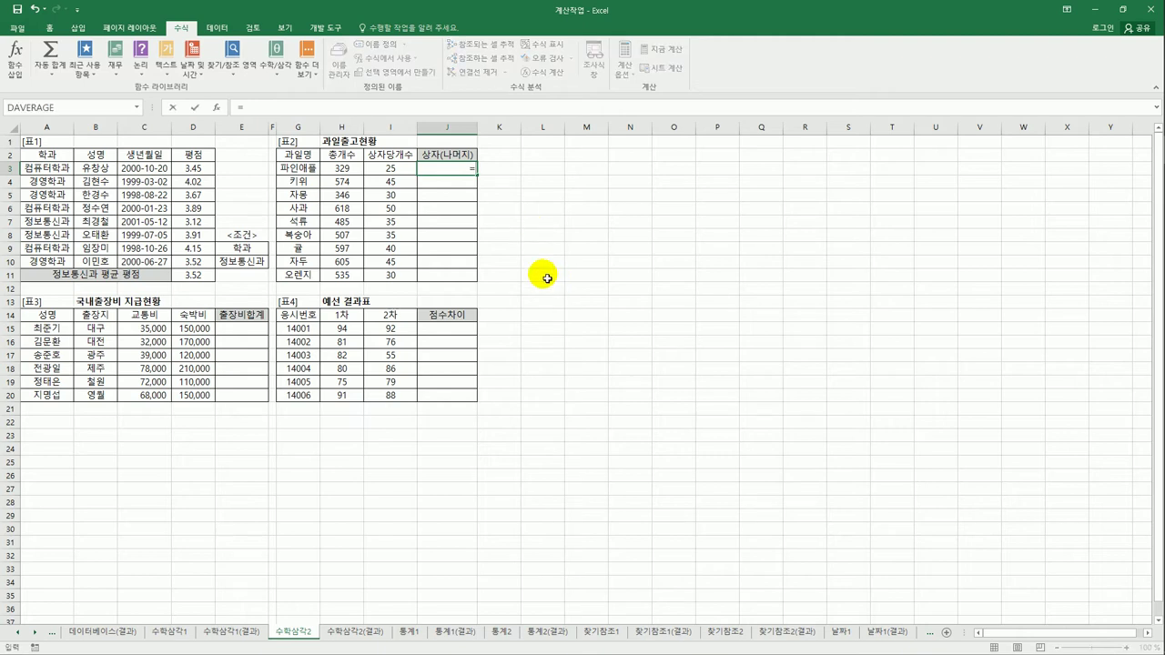
type("mo")
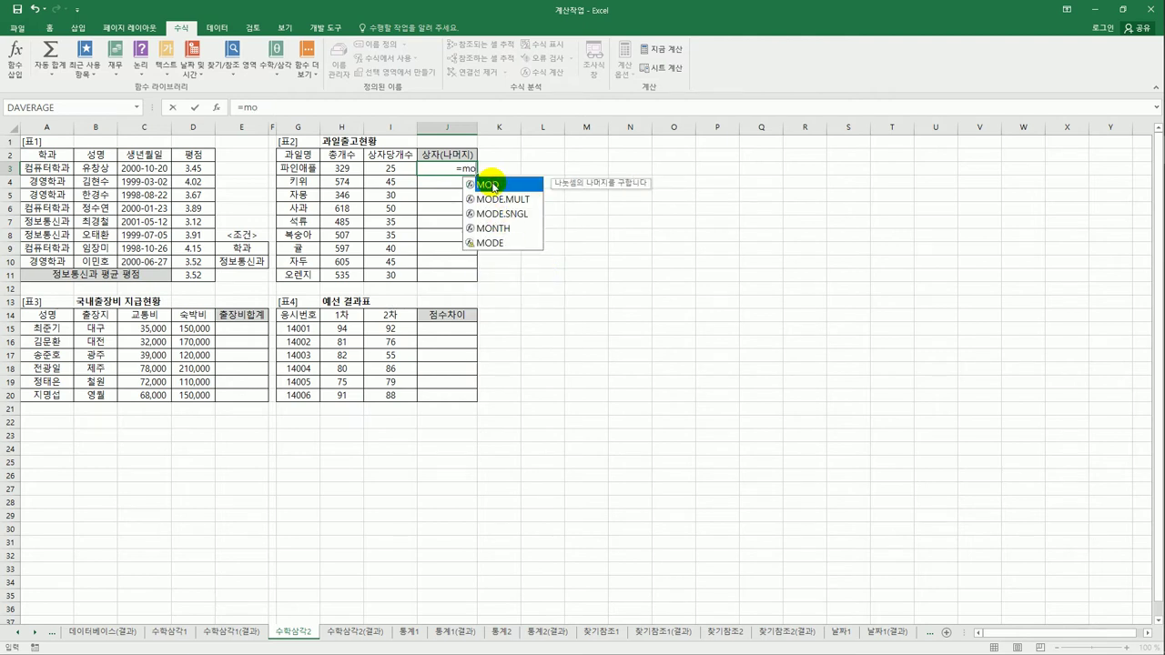
double_click(492, 186)
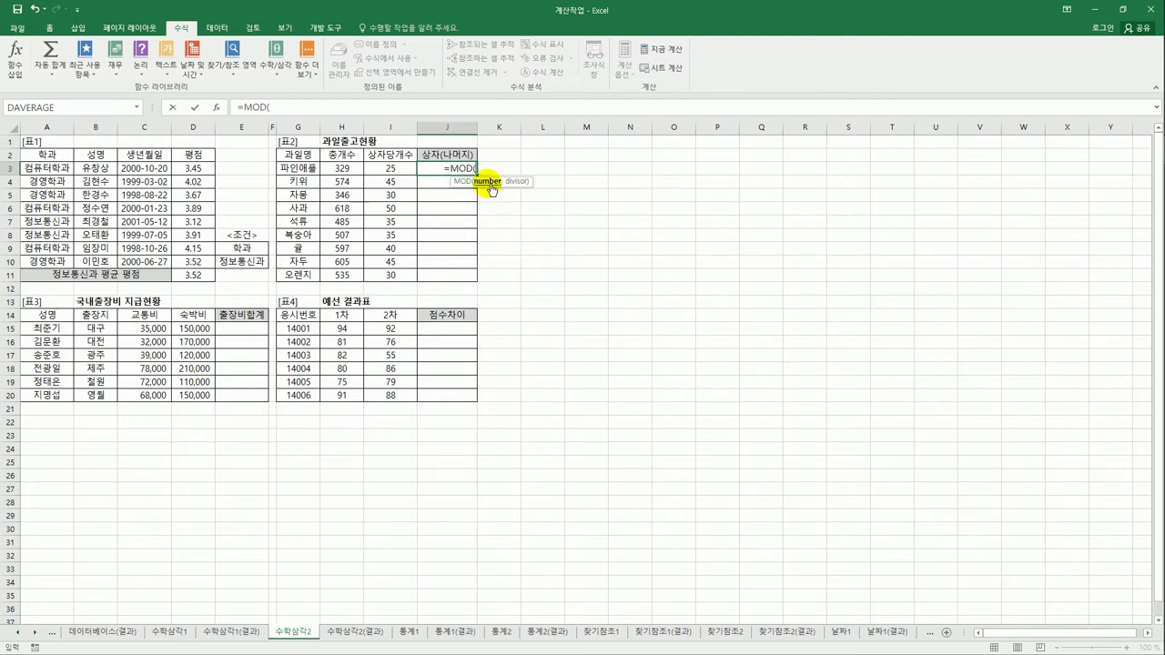
left_click(344, 174)
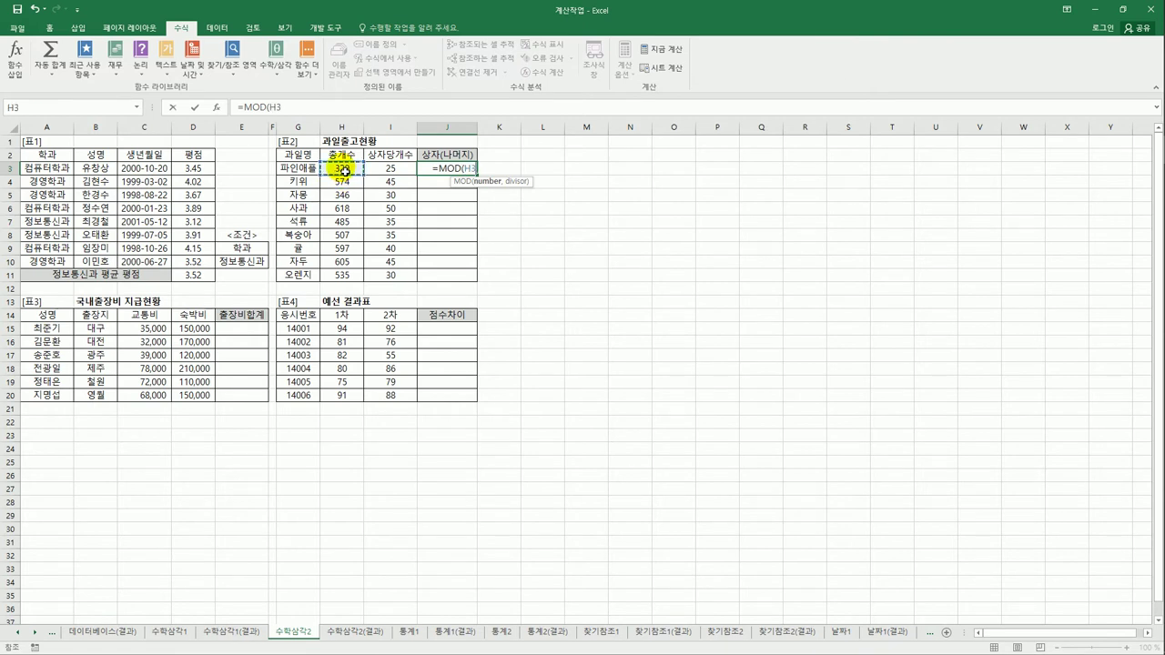
type(",")
left_click(411, 173)
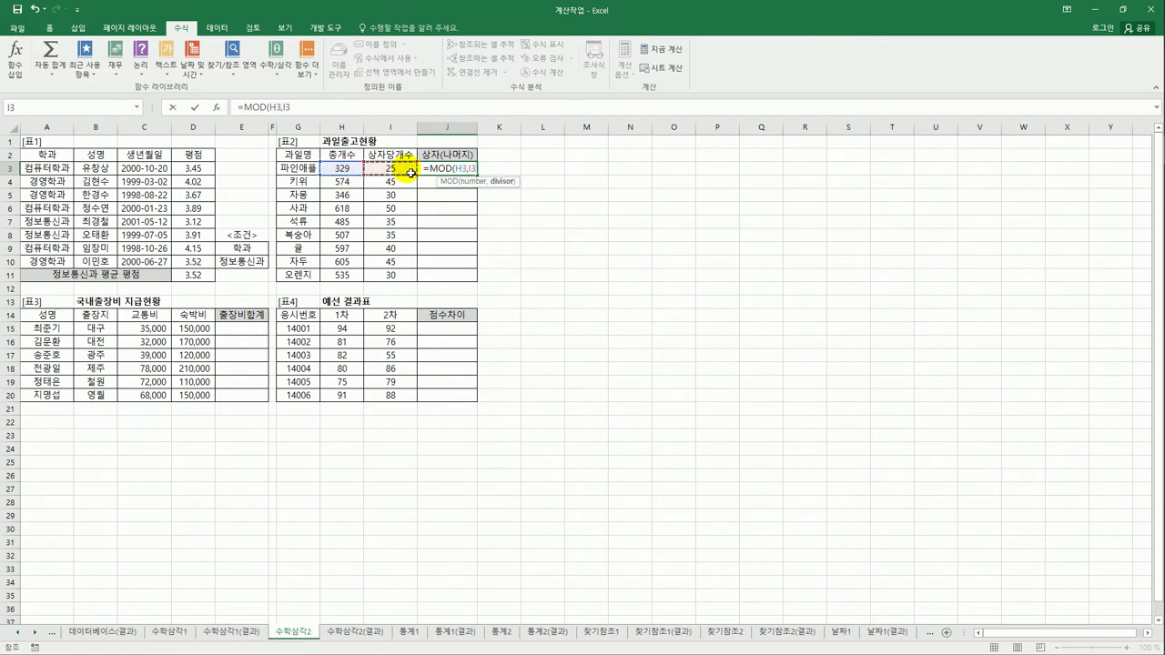
key("Return")
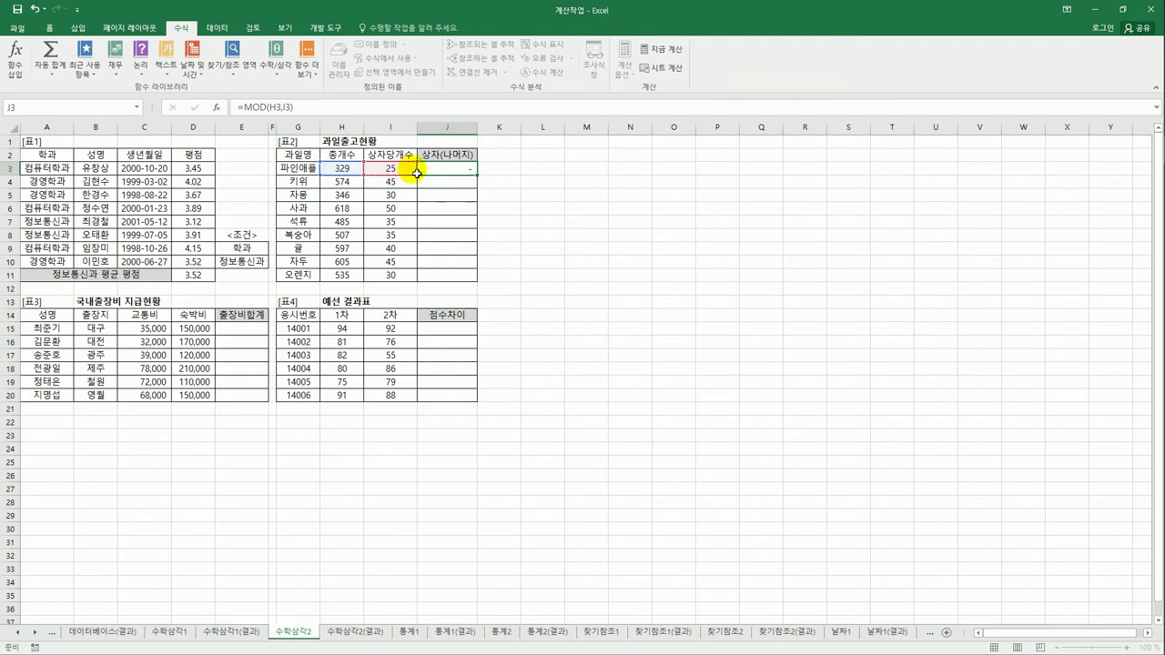
left_click(458, 172)
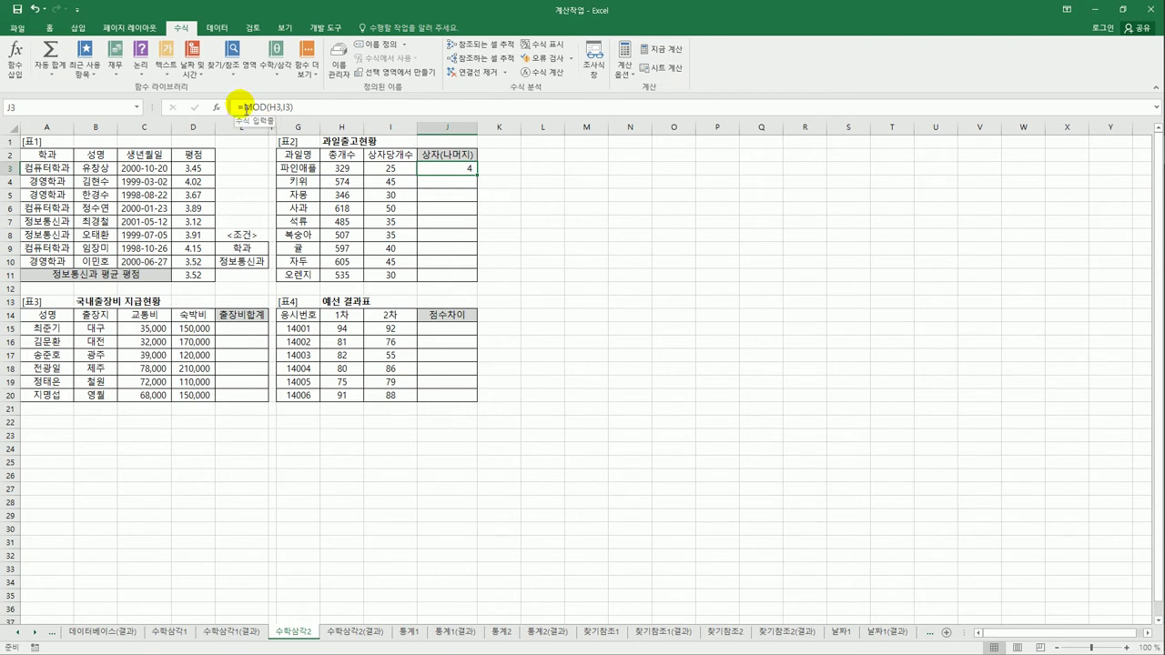
- Extend the J3 formula to =H3/I3&"("&MOD(H3,I3)&")" so the quotient precedes the remainder in parentheses
left_click(241, 106)
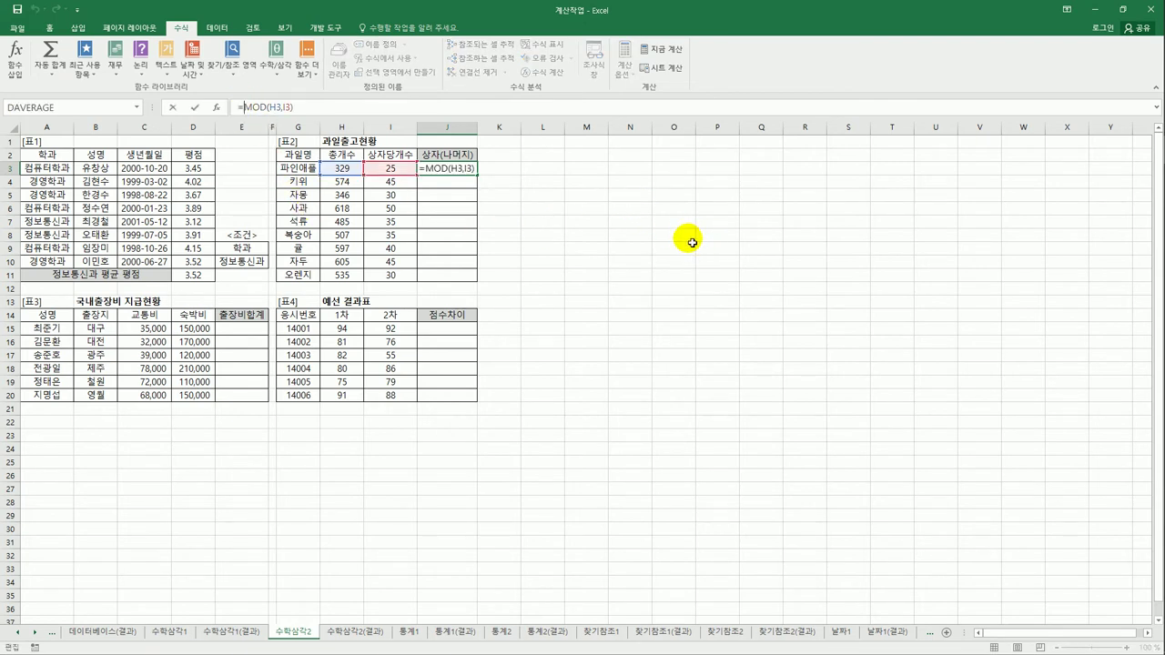
left_click(351, 172)
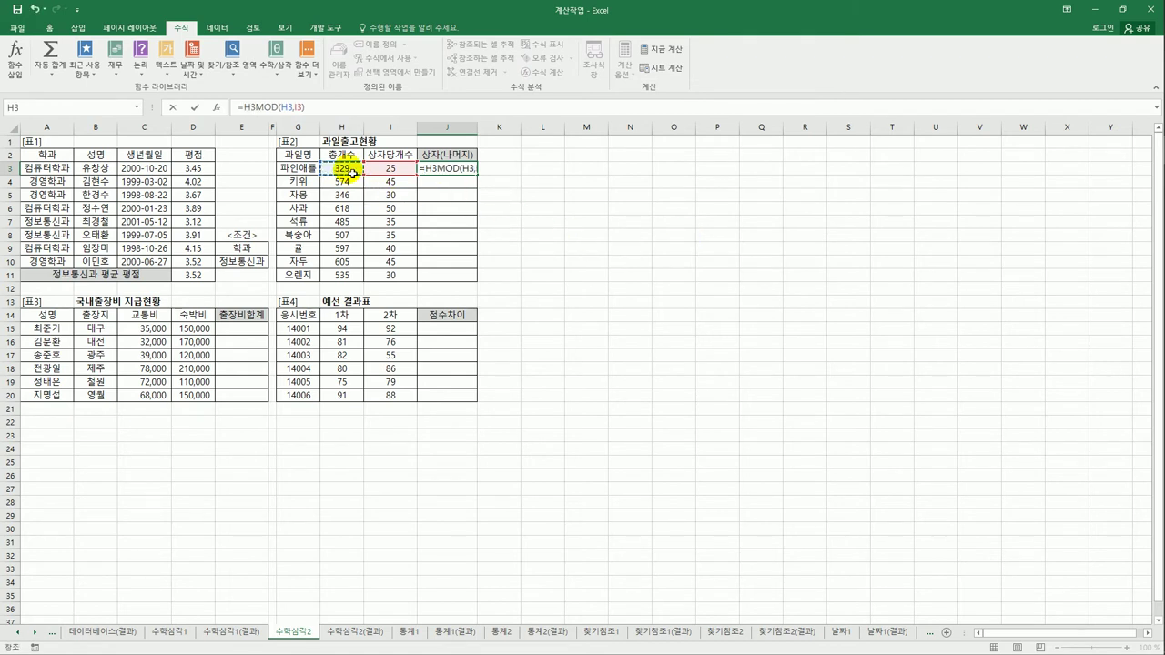
type("/")
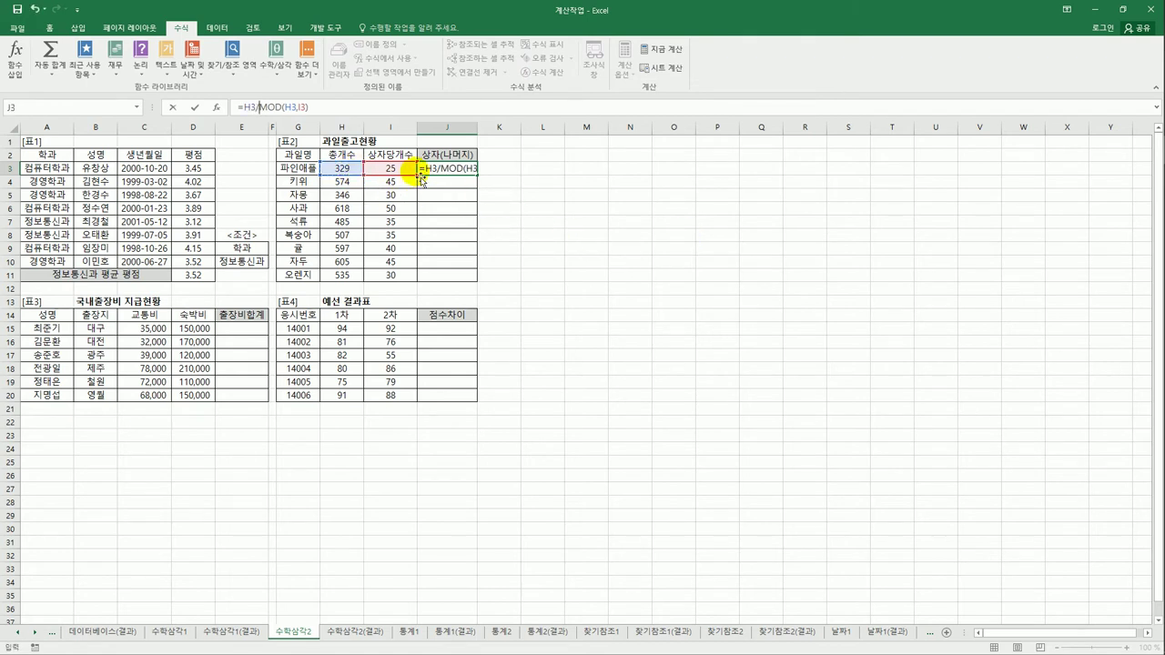
left_click(402, 172)
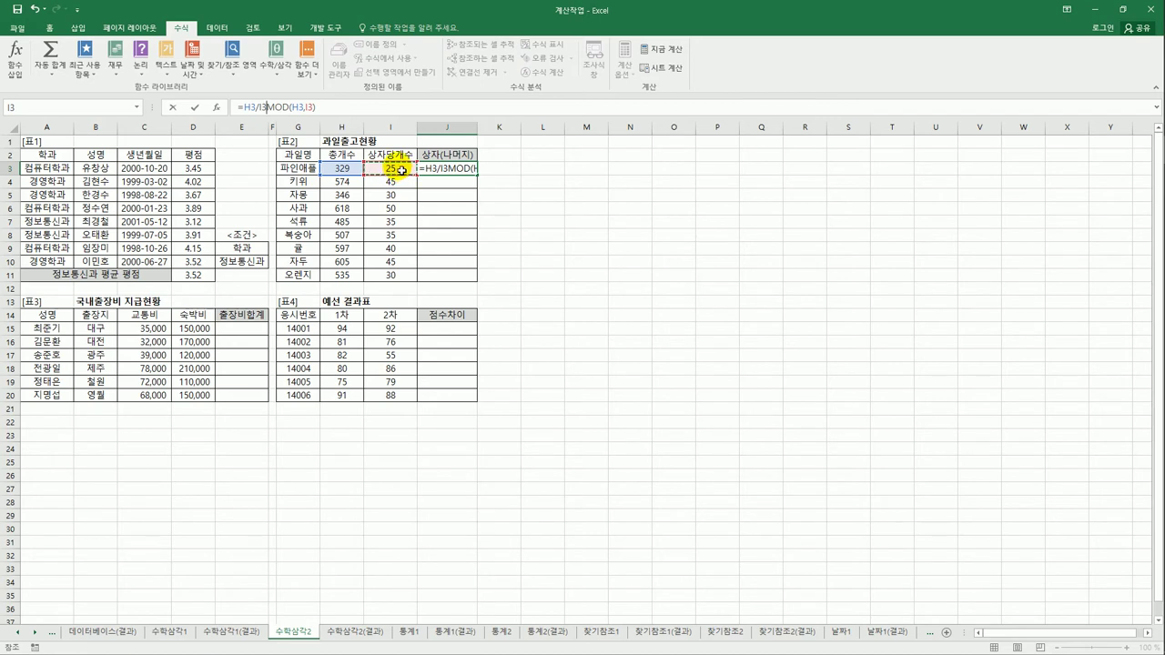
type("&")
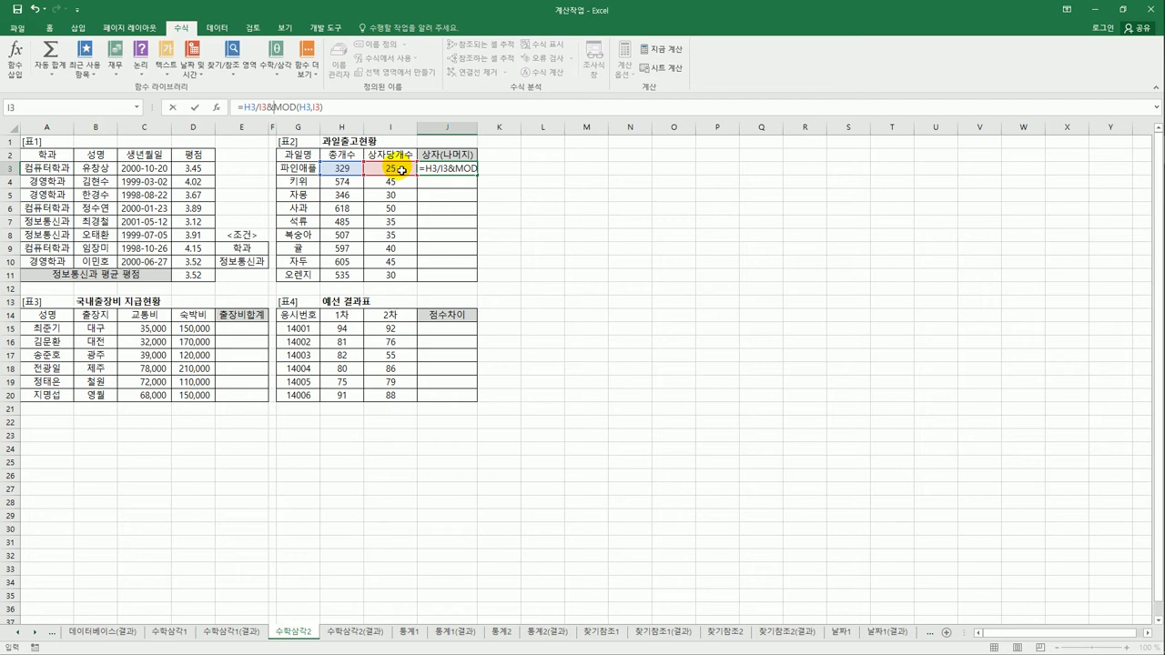
type("\"(")
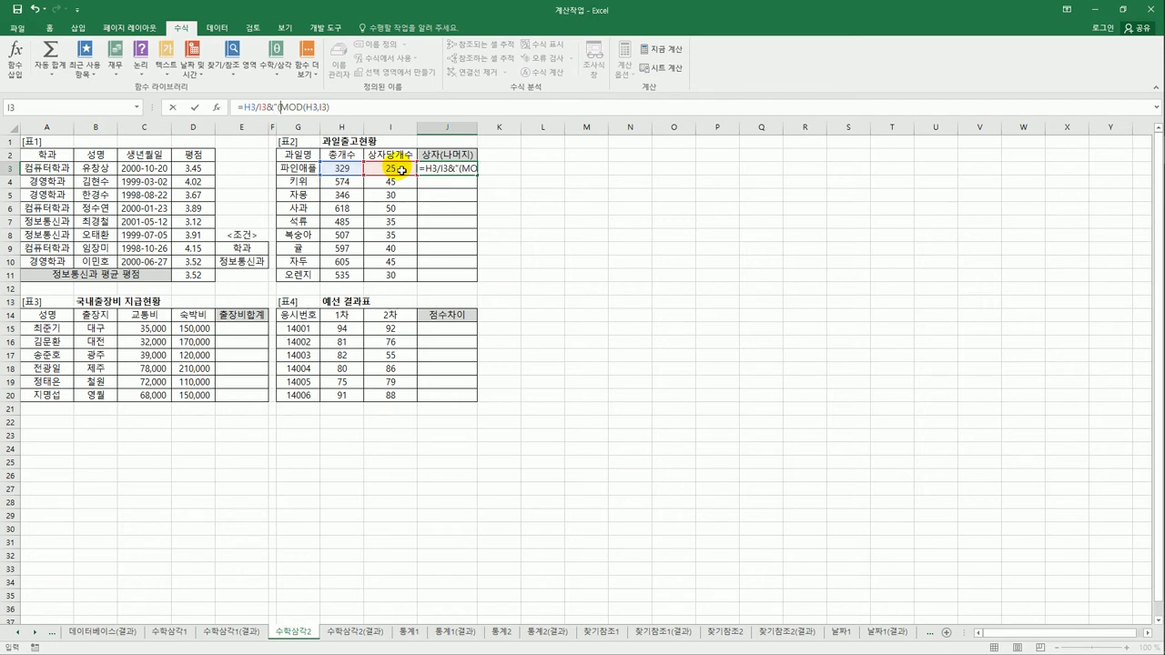
type("\"&")
left_click(356, 109)
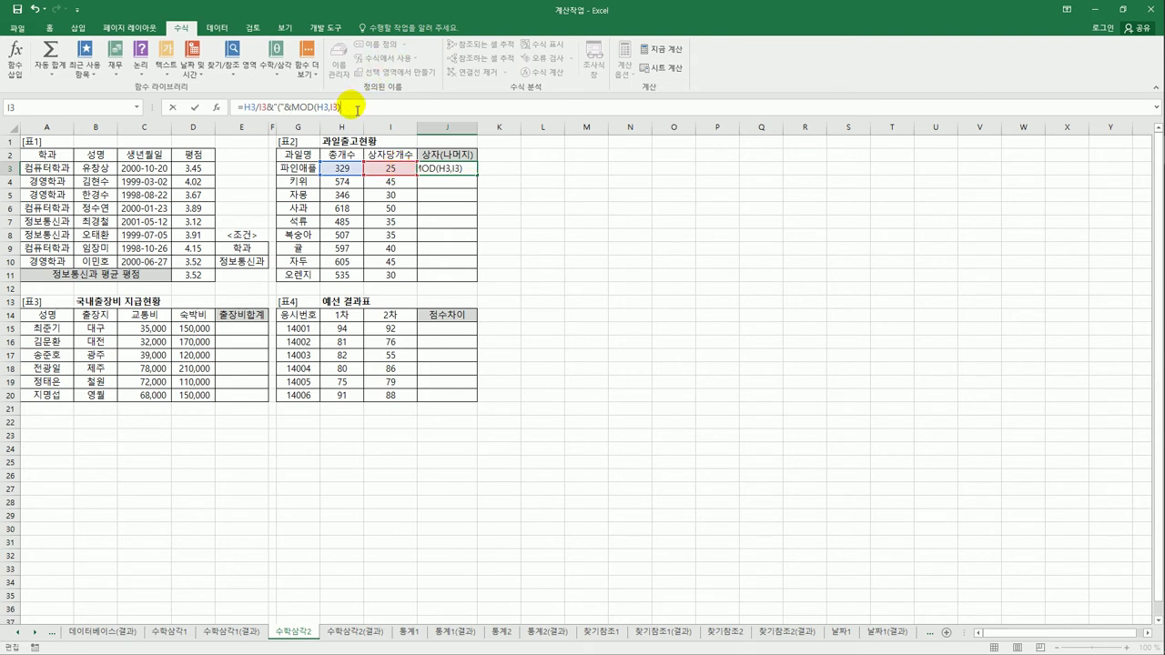
type("&\")\"")
key("Return")
key("Up")
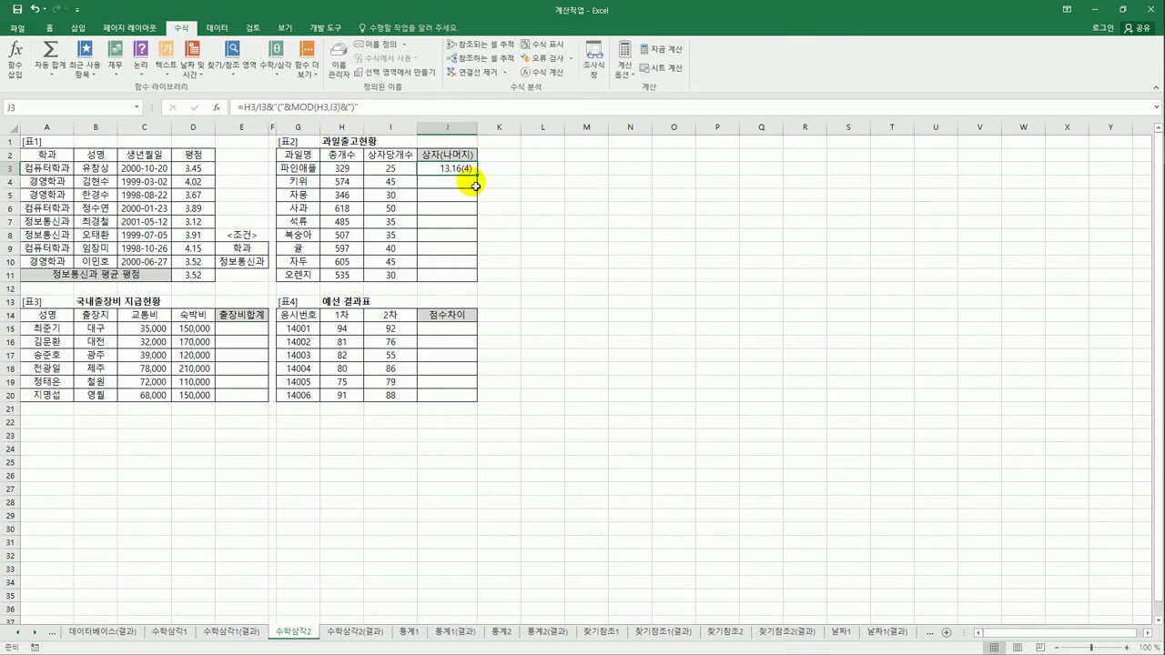
- Wrap the H3/I3 division in the J3 formula in INT and fill the formula down through J11
left_click_drag(477, 180, 483, 276)
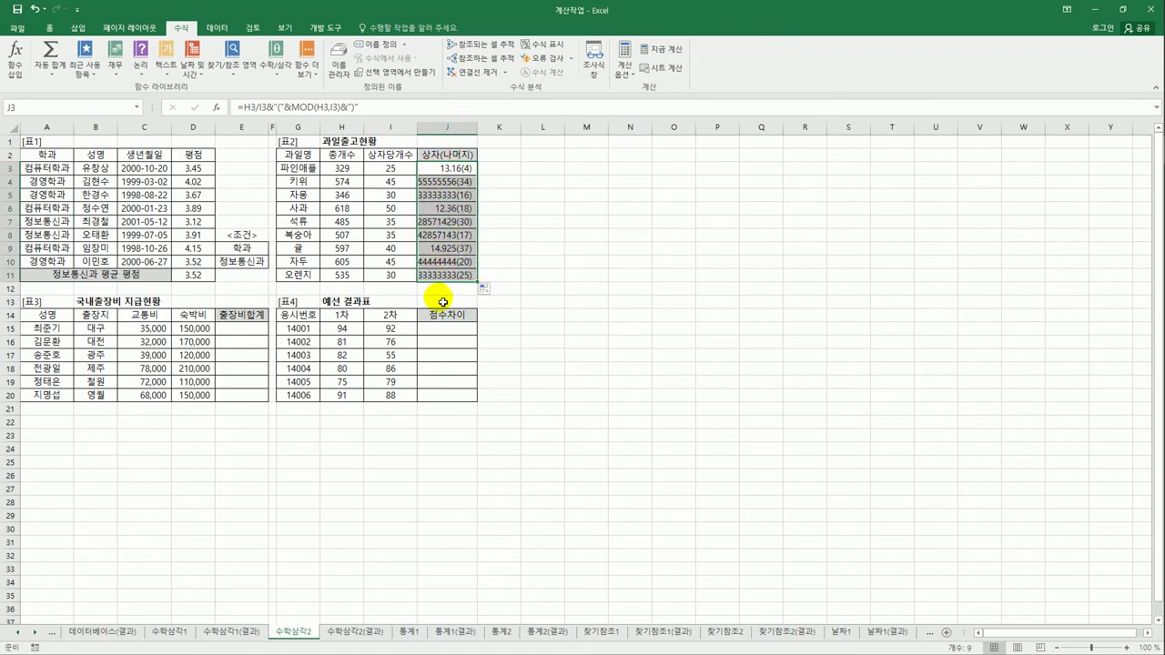
left_click(447, 170)
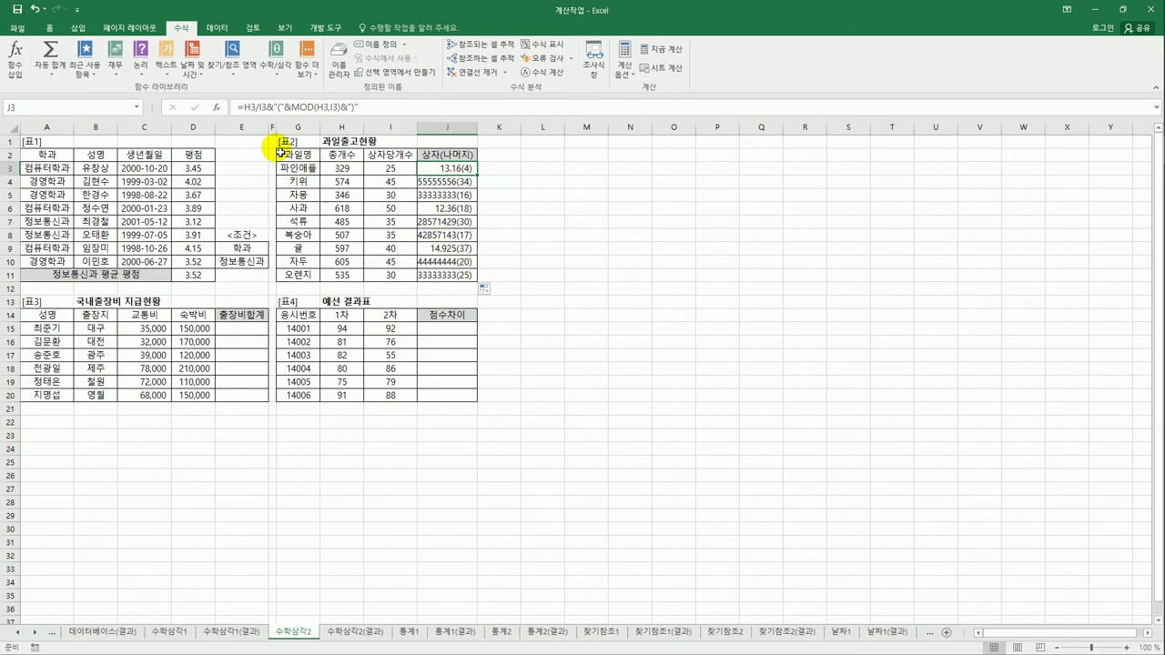
left_click(244, 107)
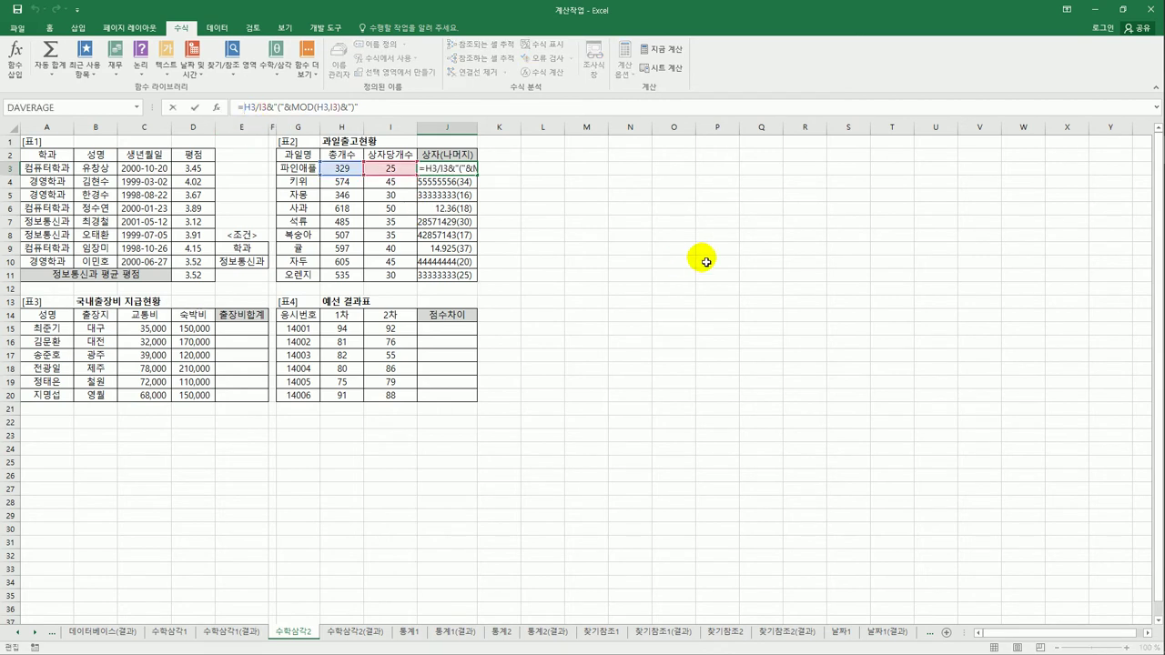
type("int")
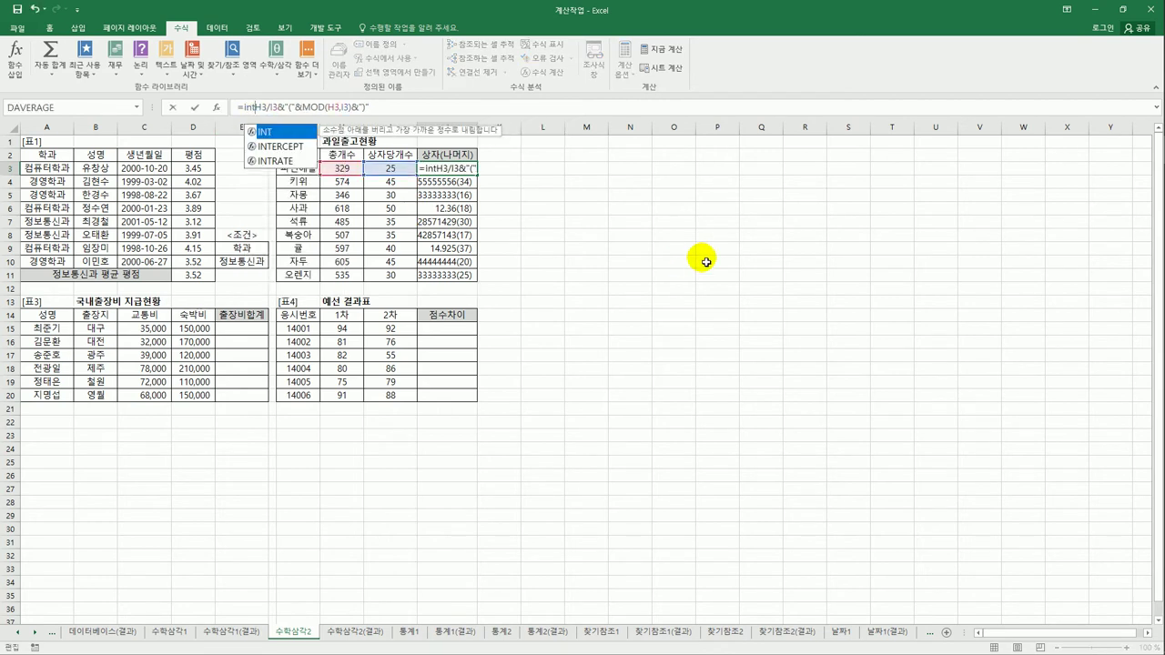
key("Tab")
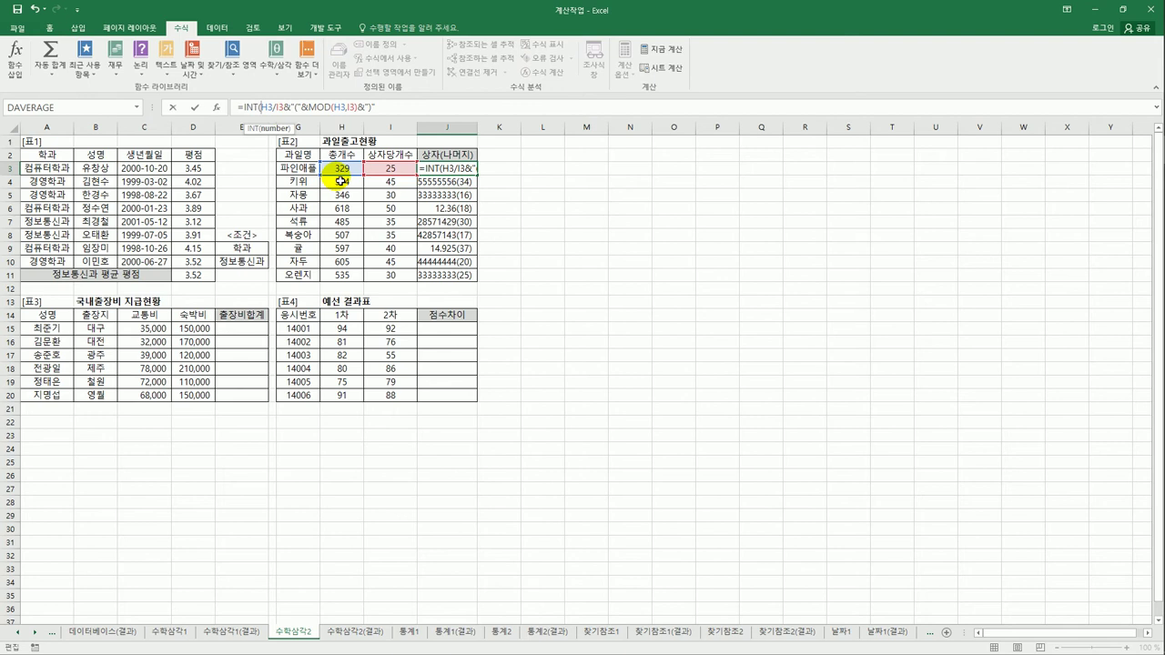
left_click(283, 107)
type(")")
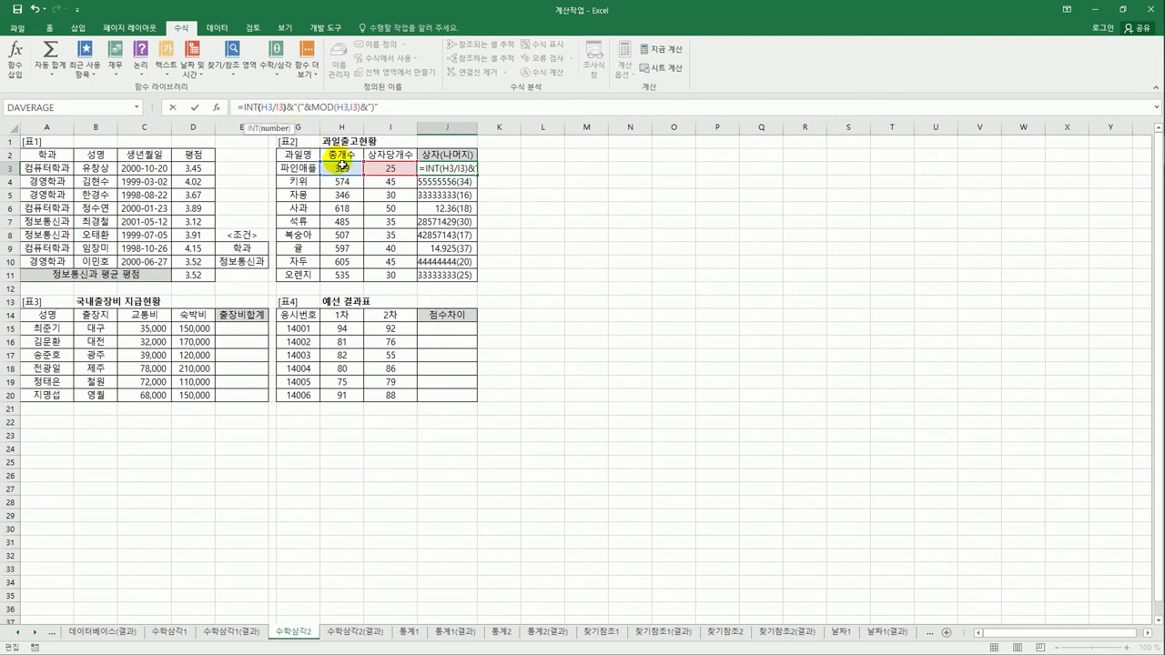
key("ctrl+Return")
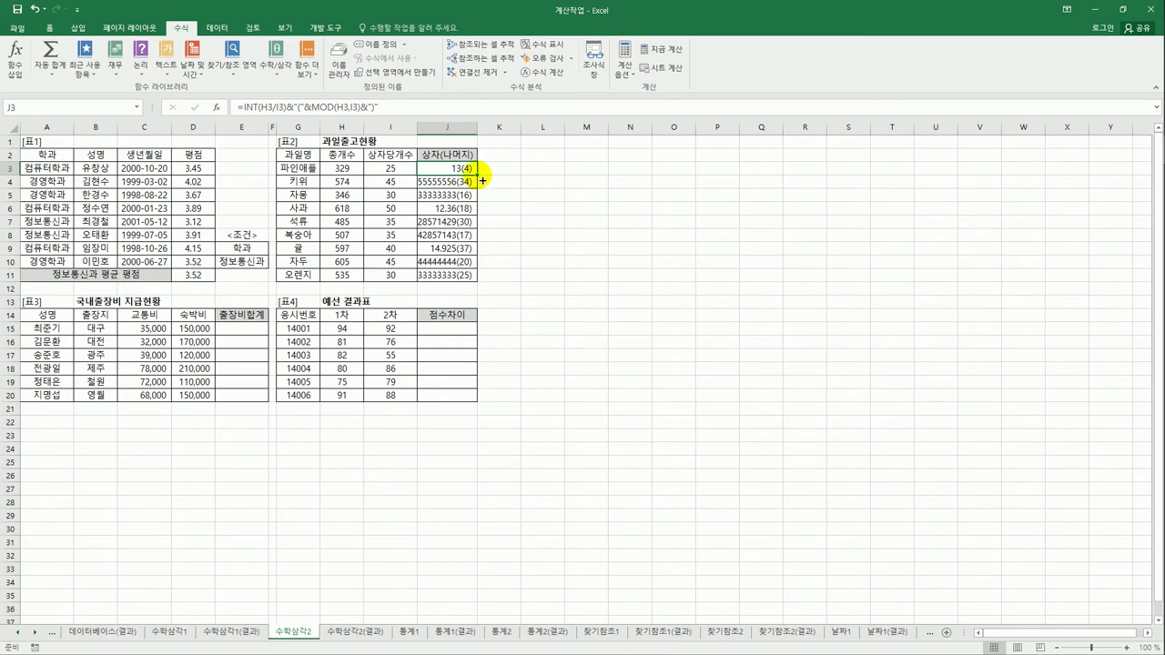
left_click_drag(477, 174, 475, 284)
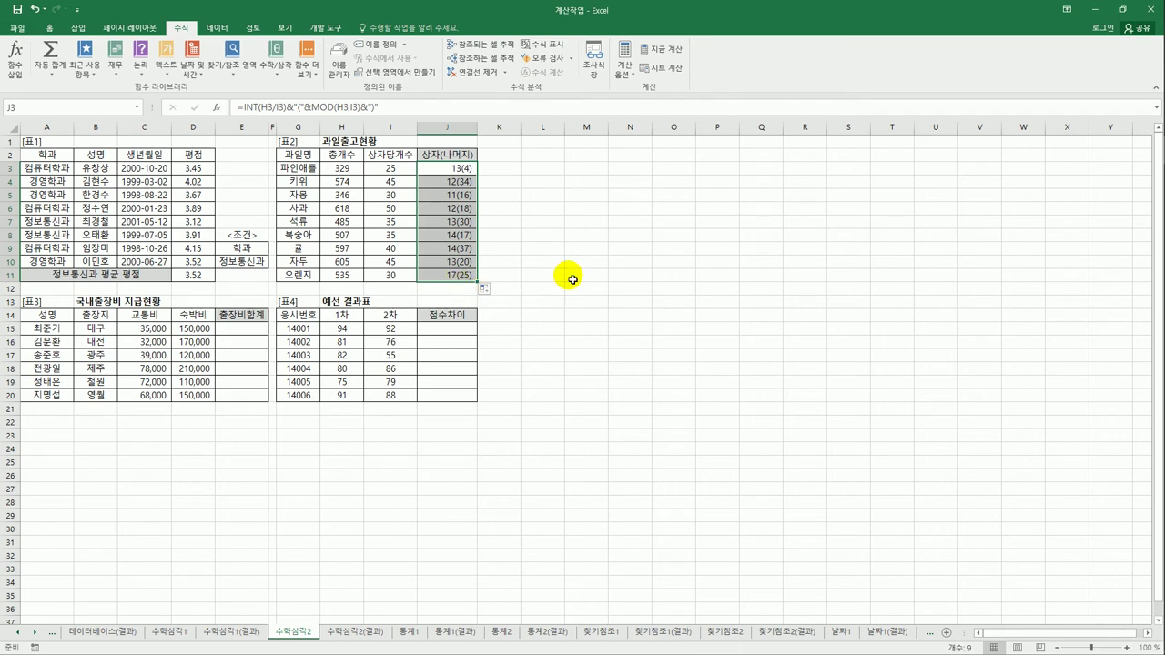
- Clear the 상자(나머지) results in J3:J11 and enter =INT(H3/I3) in J3
key("Delete")
left_click(426, 170)
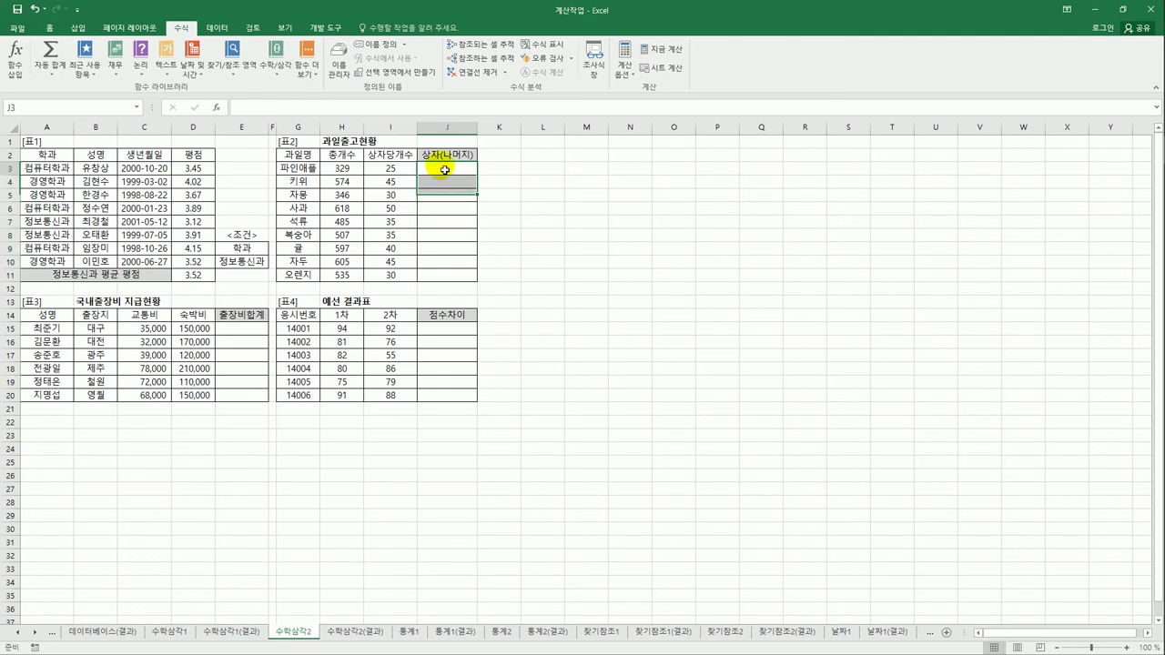
type("=")
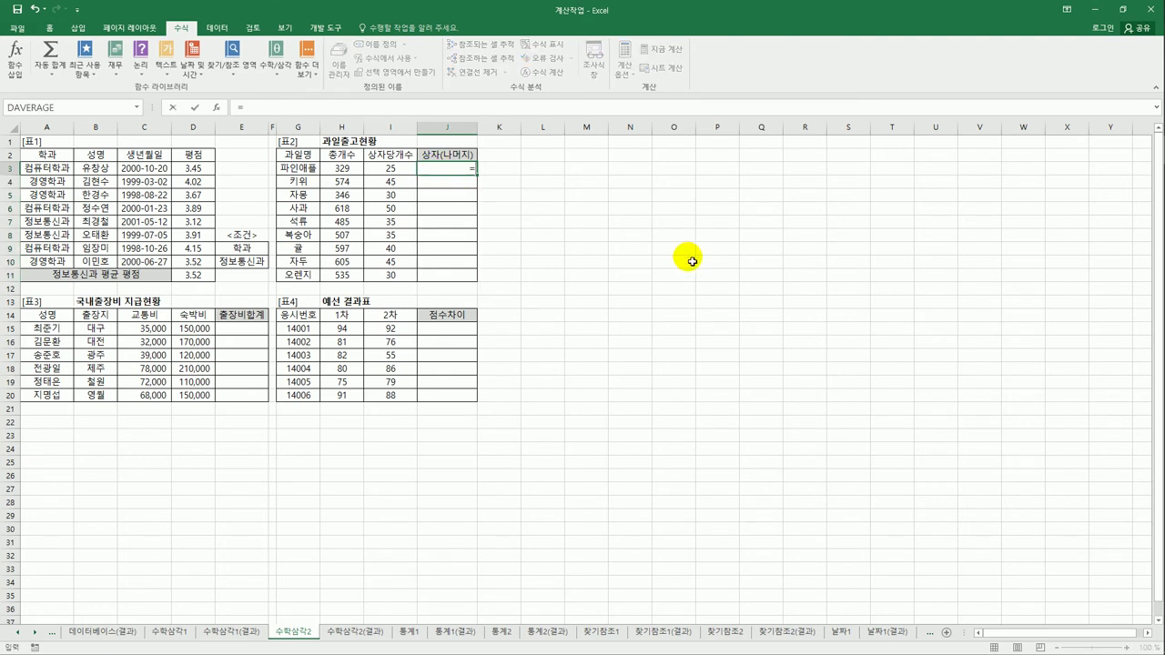
type("INT(")
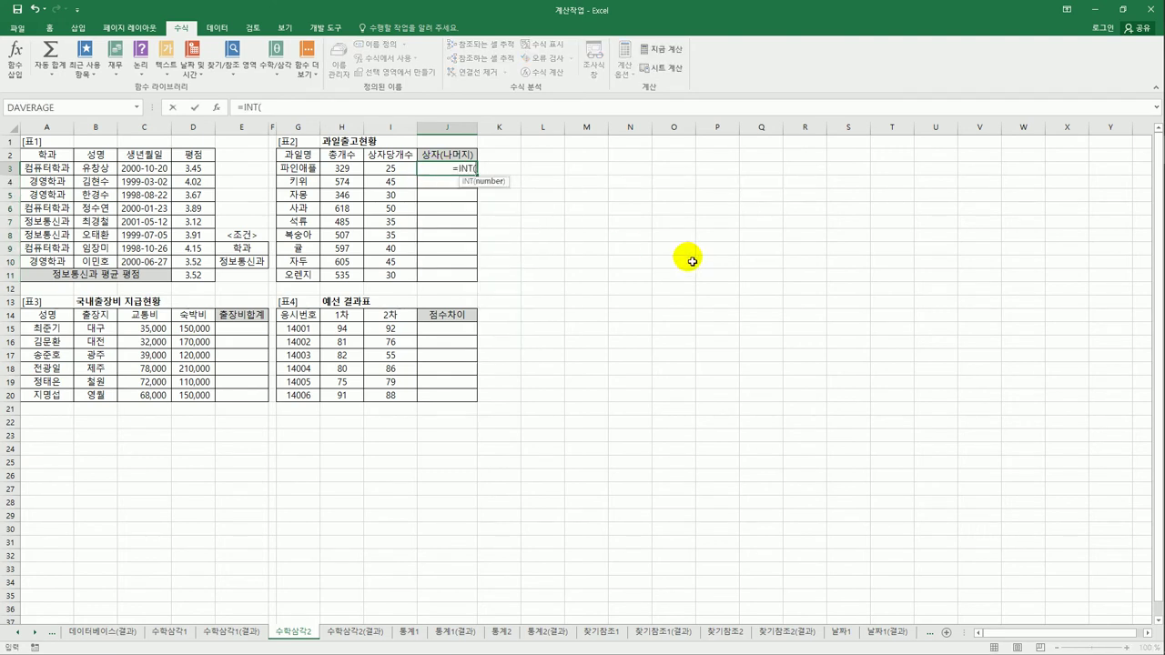
left_click(342, 168)
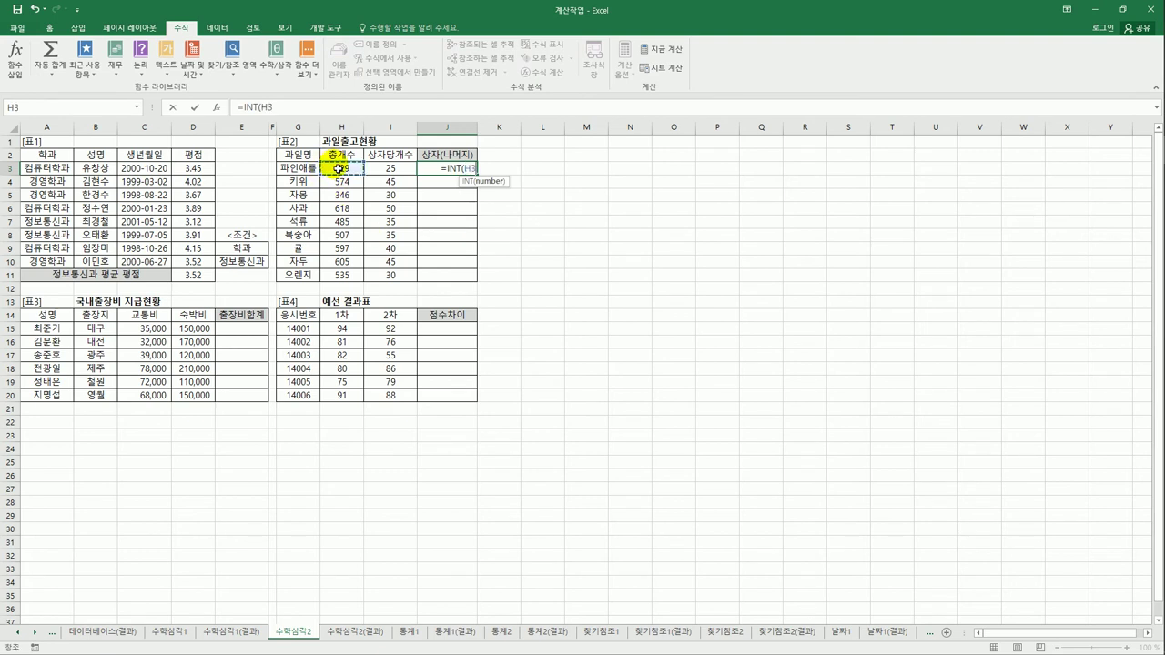
type("/")
left_click(389, 171)
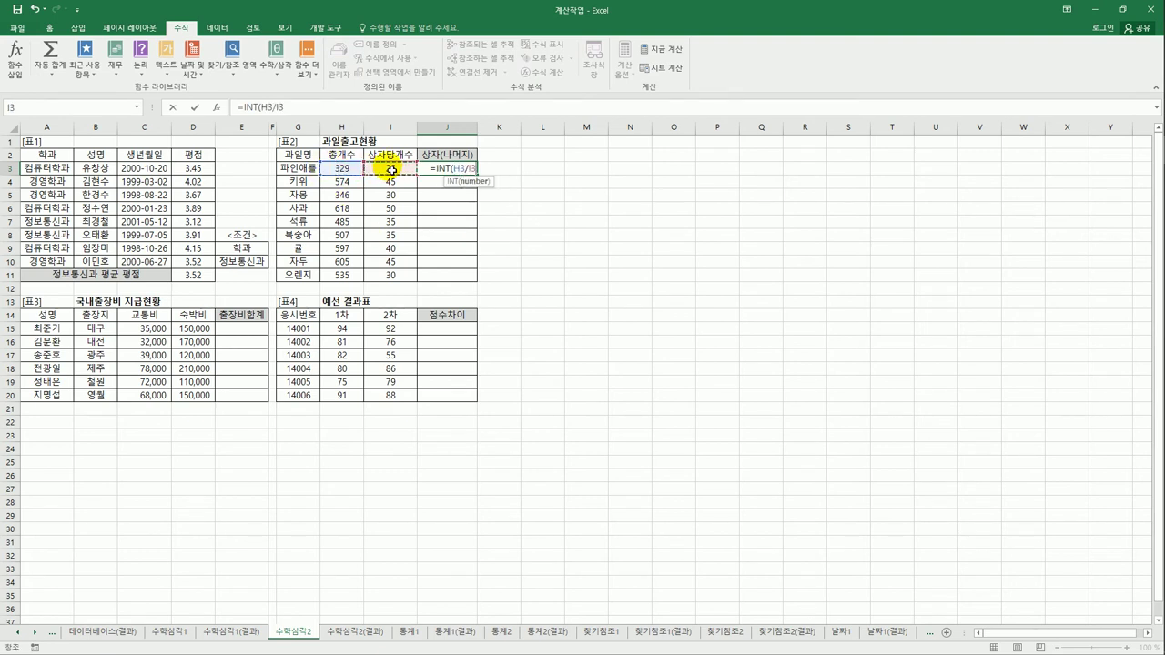
type(")")
key("Return")
key("Up")
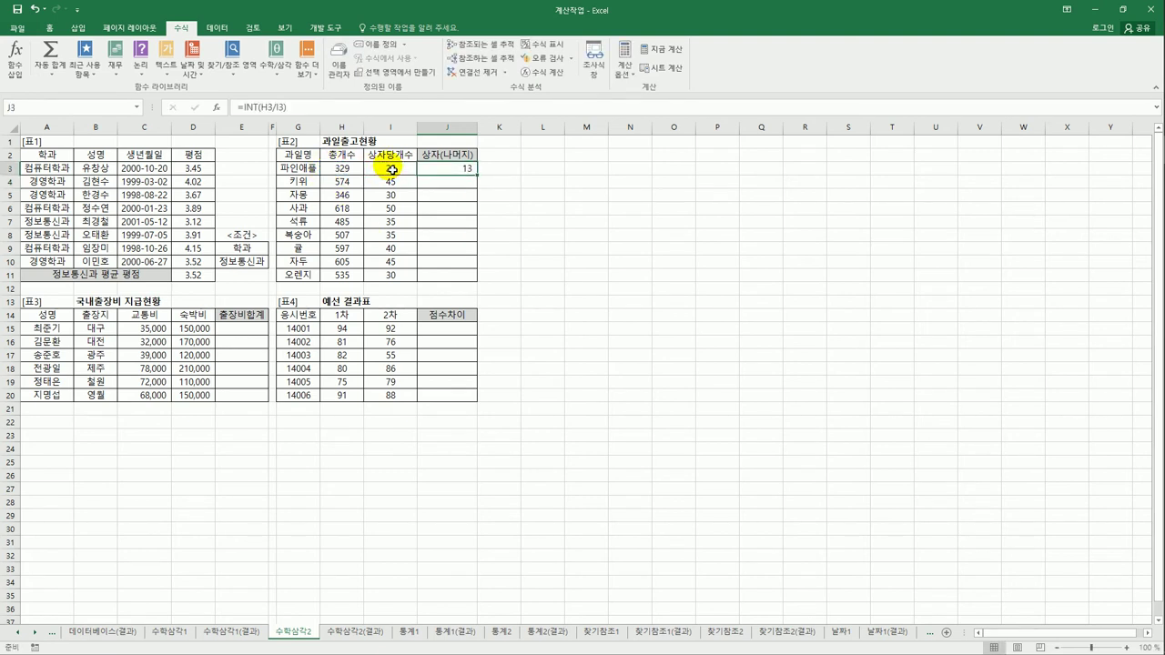
- Append &"("&MOD(H3,I3)&")" to the INT formula in J3 and fill it down through J11
left_click(357, 108)
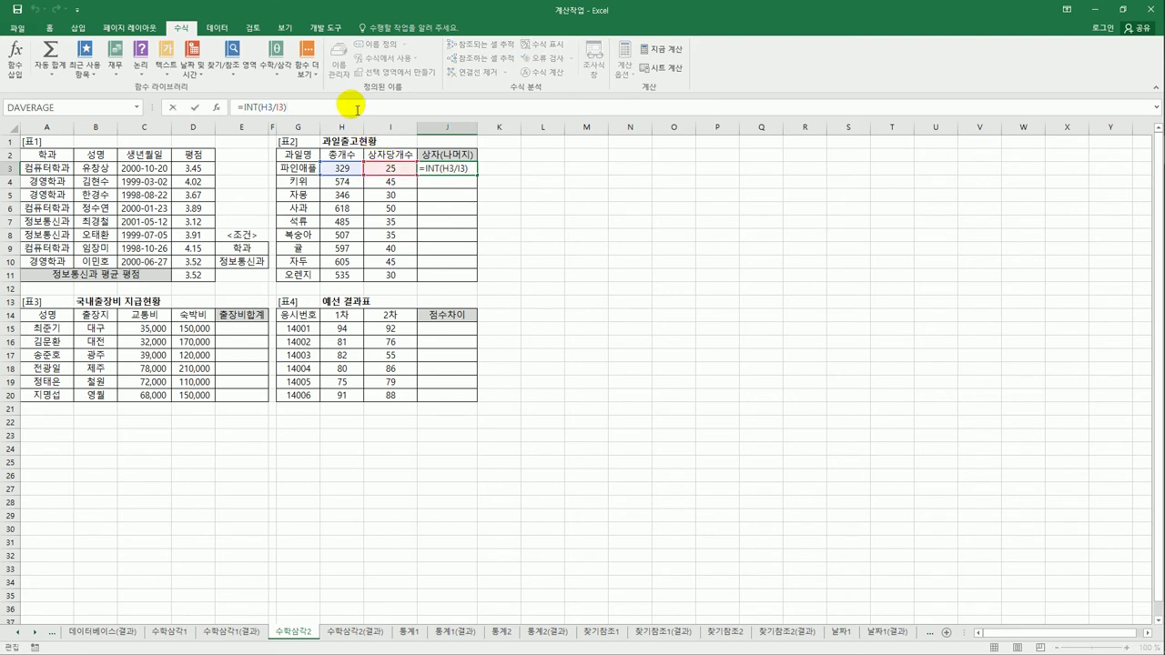
type("&\"(\"&m")
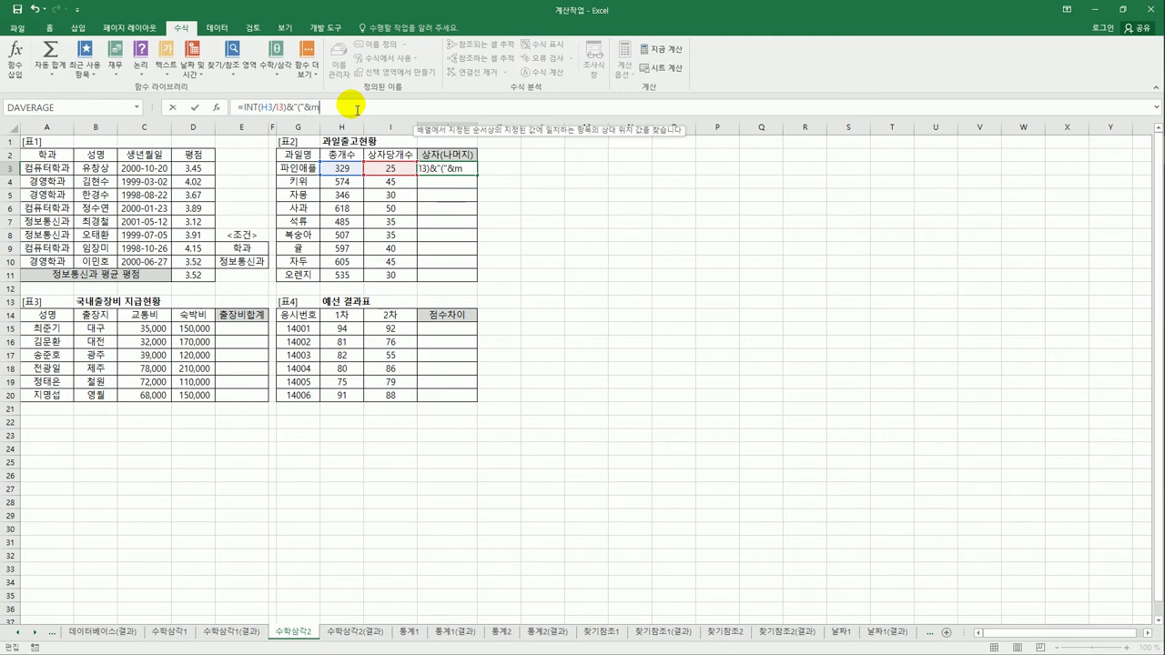
type("o")
key("Tab")
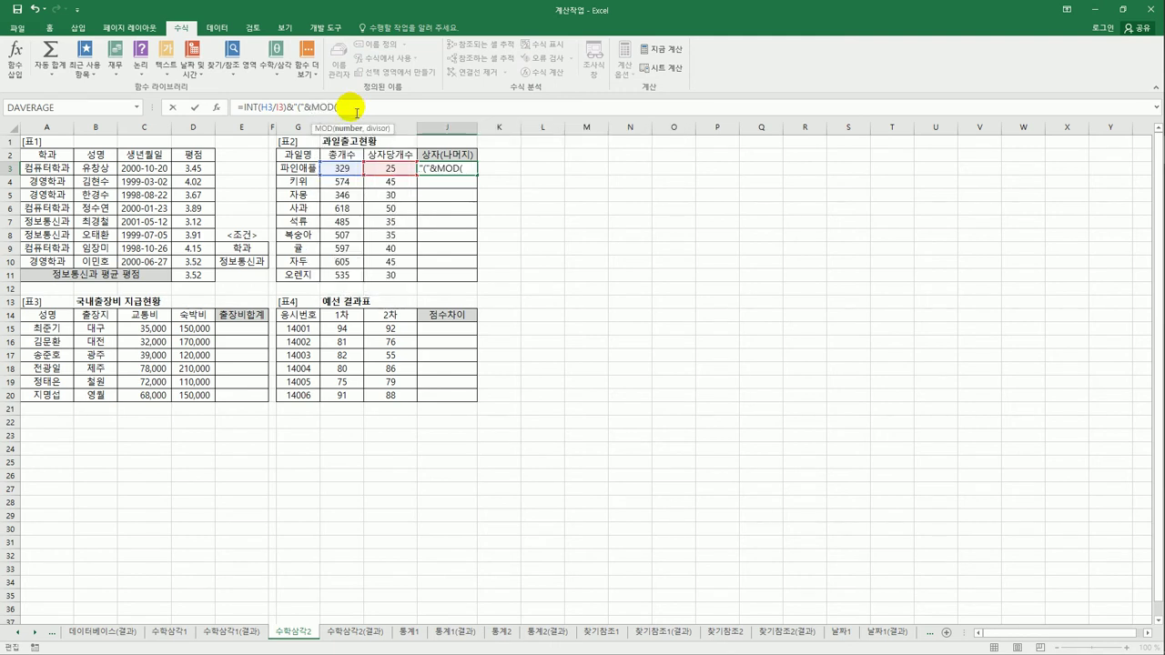
left_click(346, 170)
type(",")
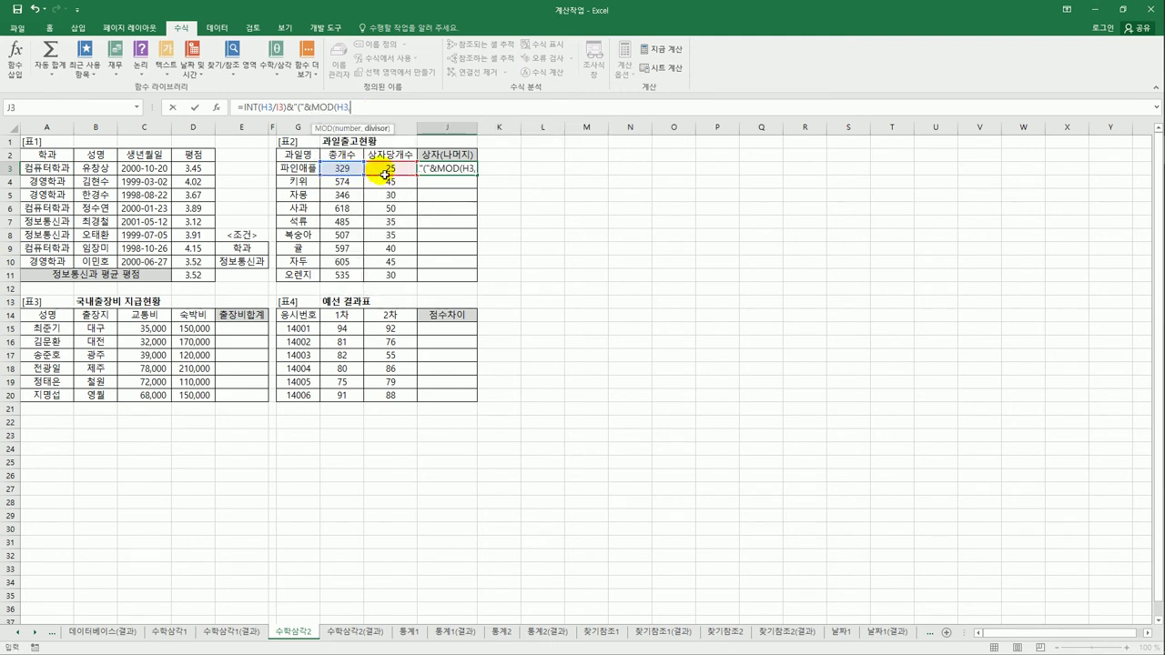
left_click(383, 173)
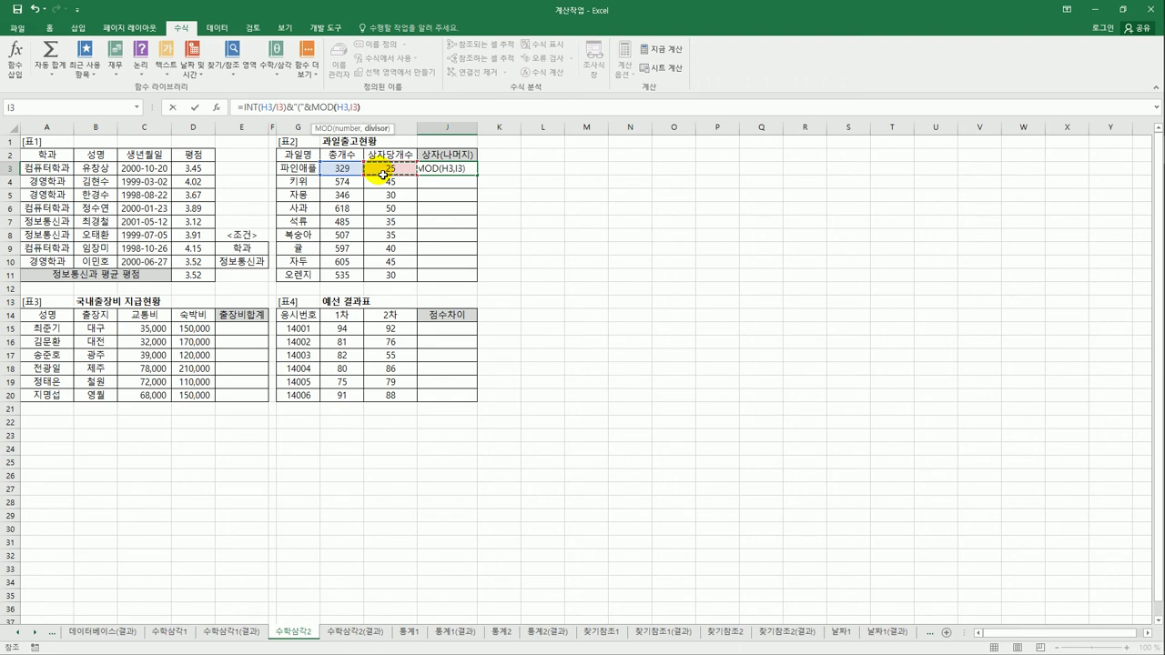
type(")&\")\"")
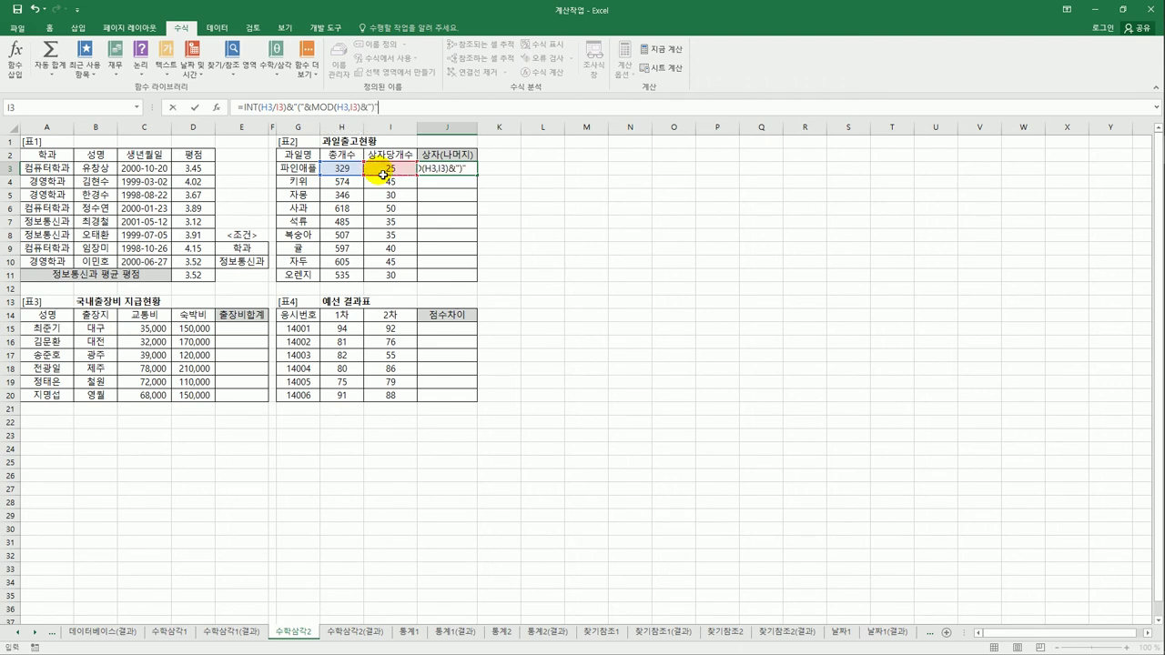
key("Return")
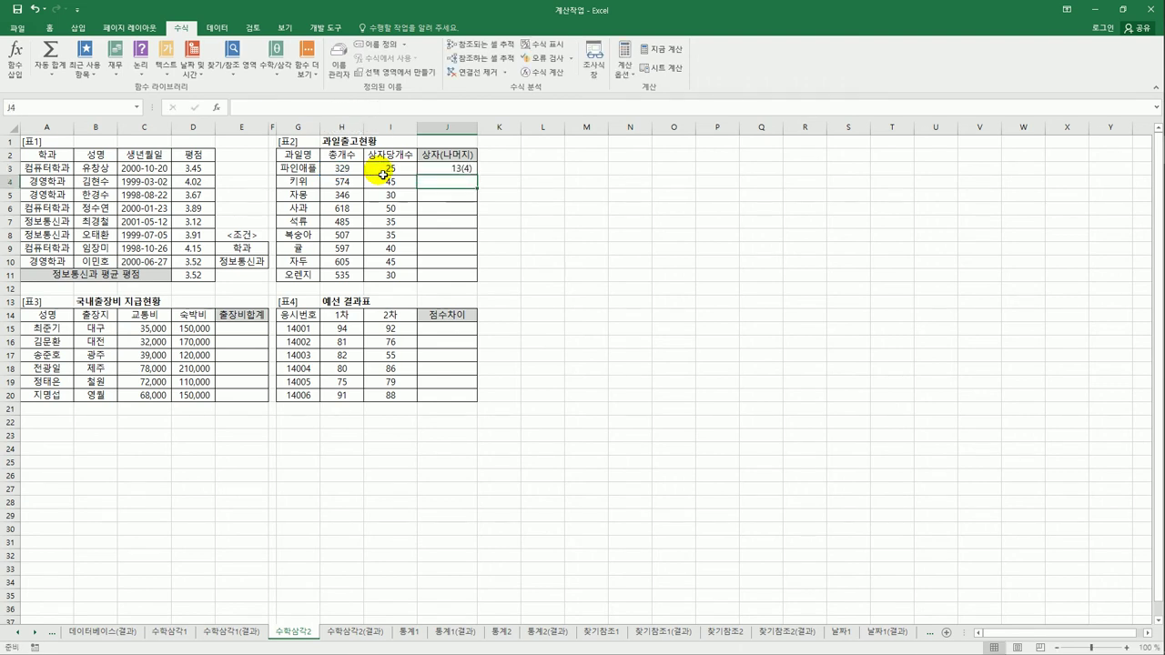
left_click(444, 169)
left_click_drag(476, 174, 484, 283)
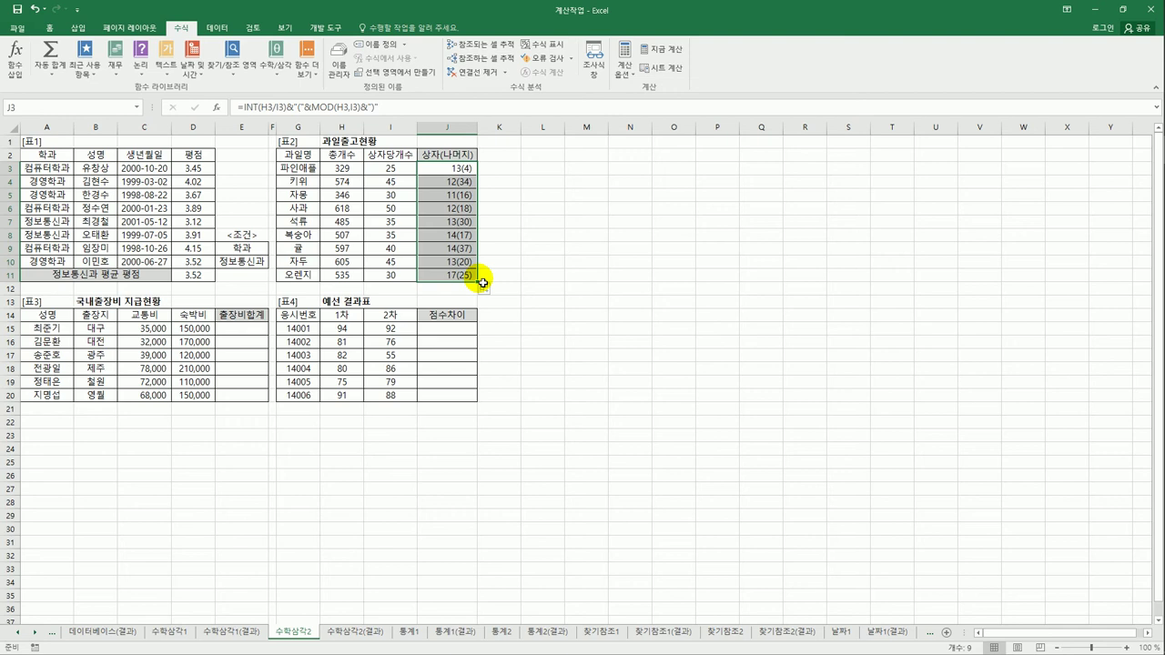
- Enter =SUM(C15:D15) in the first 출장비합계 cell E15 and fill it down through E20
left_click(258, 338)
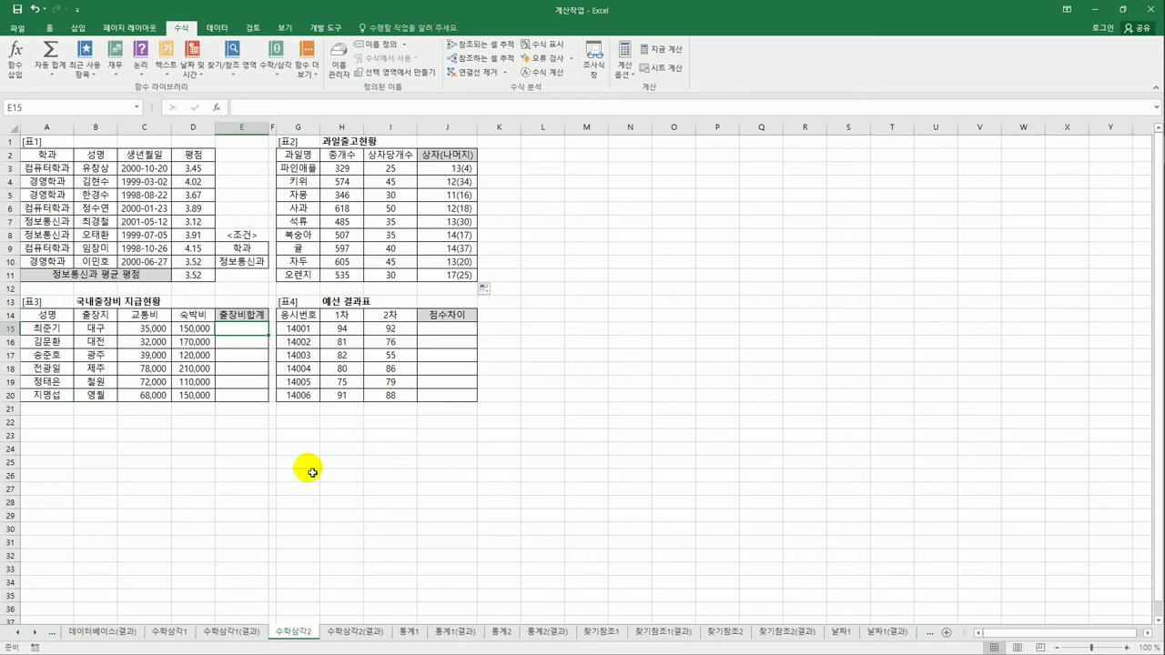
type("=s")
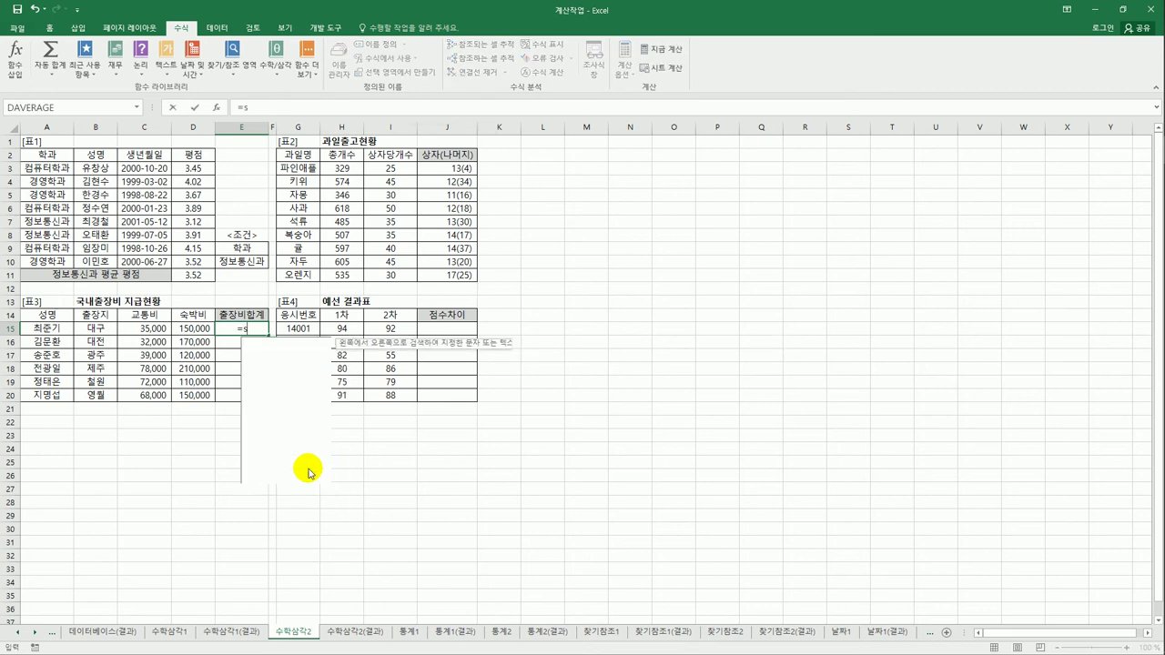
type("um(")
left_click_drag(150, 330, 181, 335)
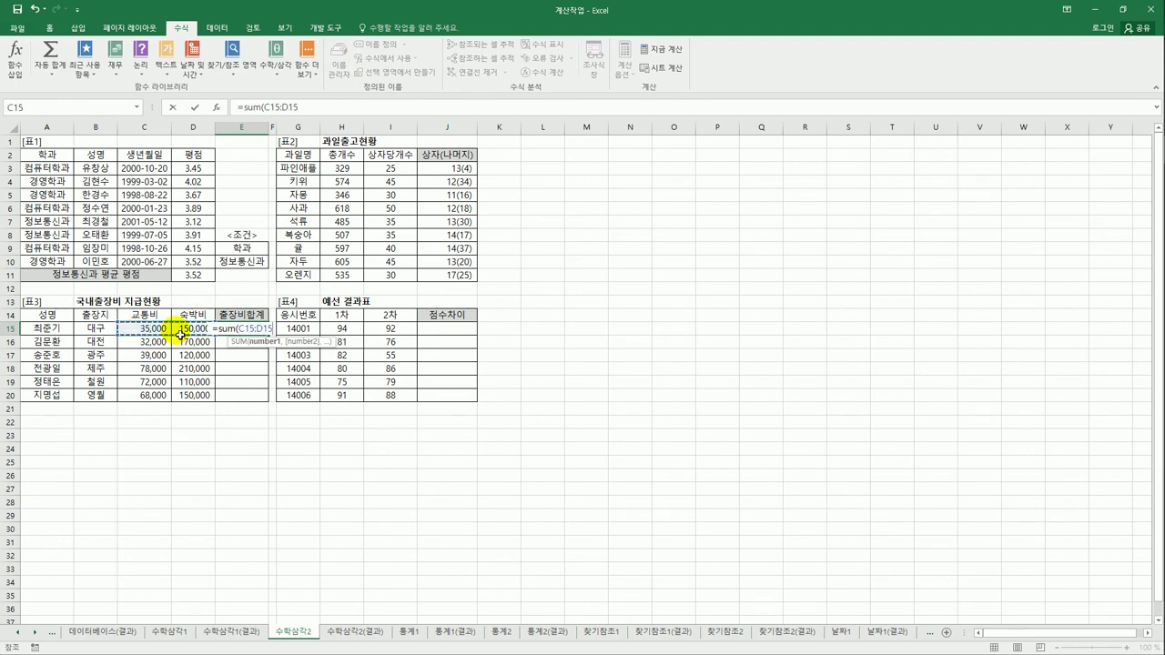
key("Return")
left_click(250, 329)
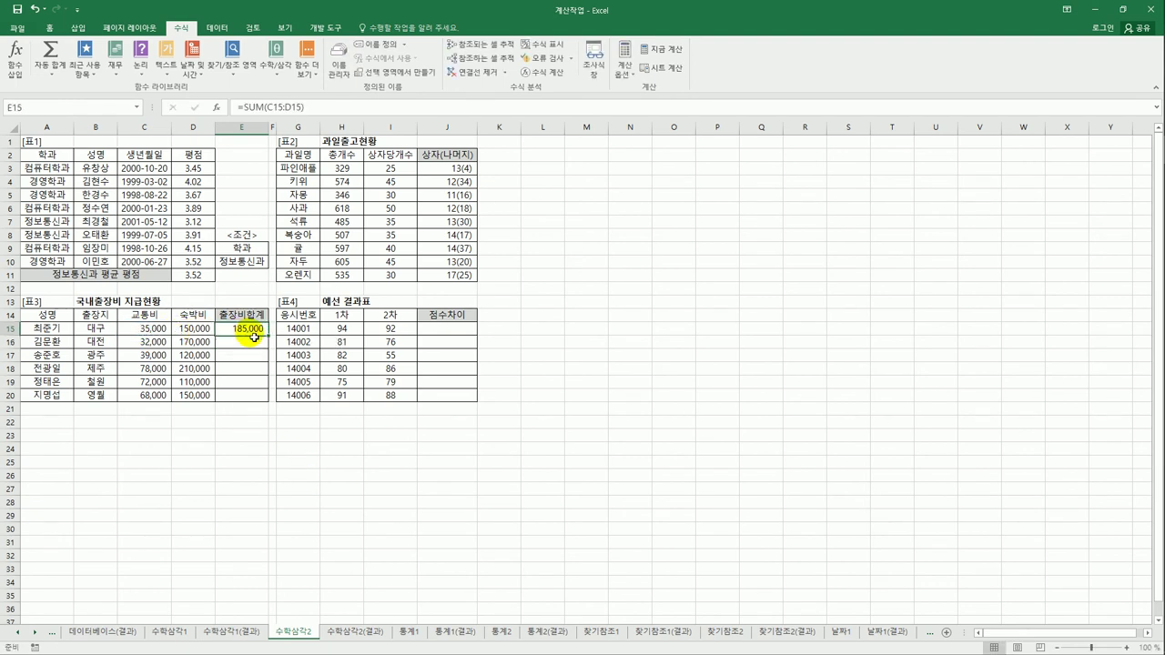
left_click_drag(269, 335, 266, 400)
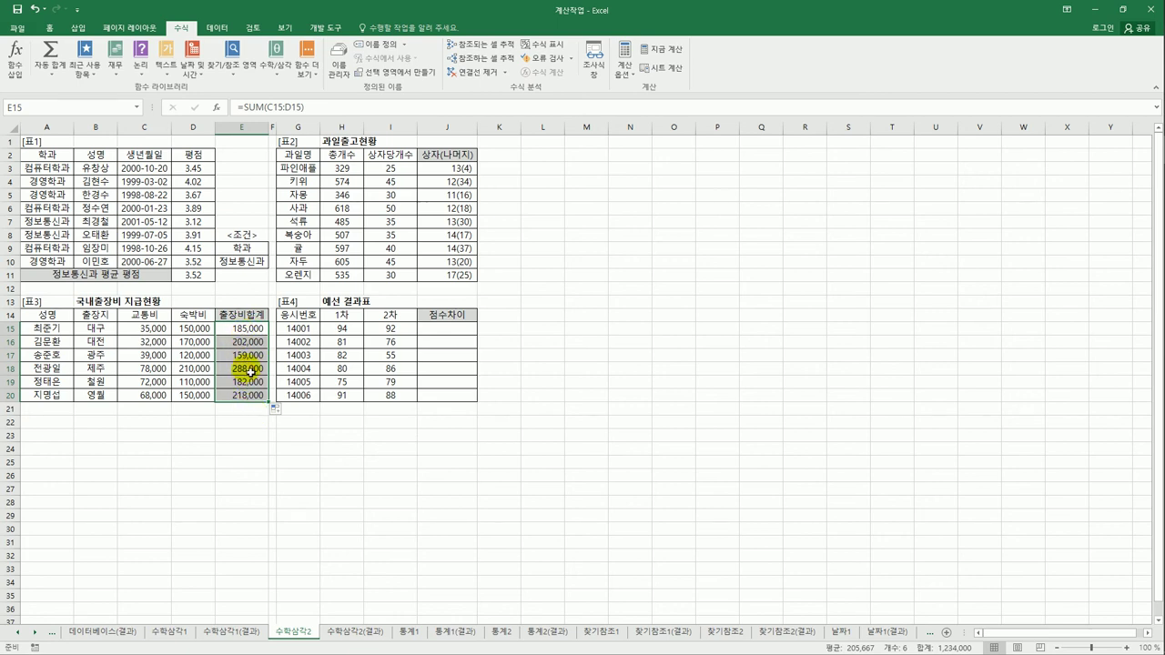
- Wrap the SUM formula in E15 in ROUNDDOWN with -4 digits and fill it down through E20
left_click(252, 333)
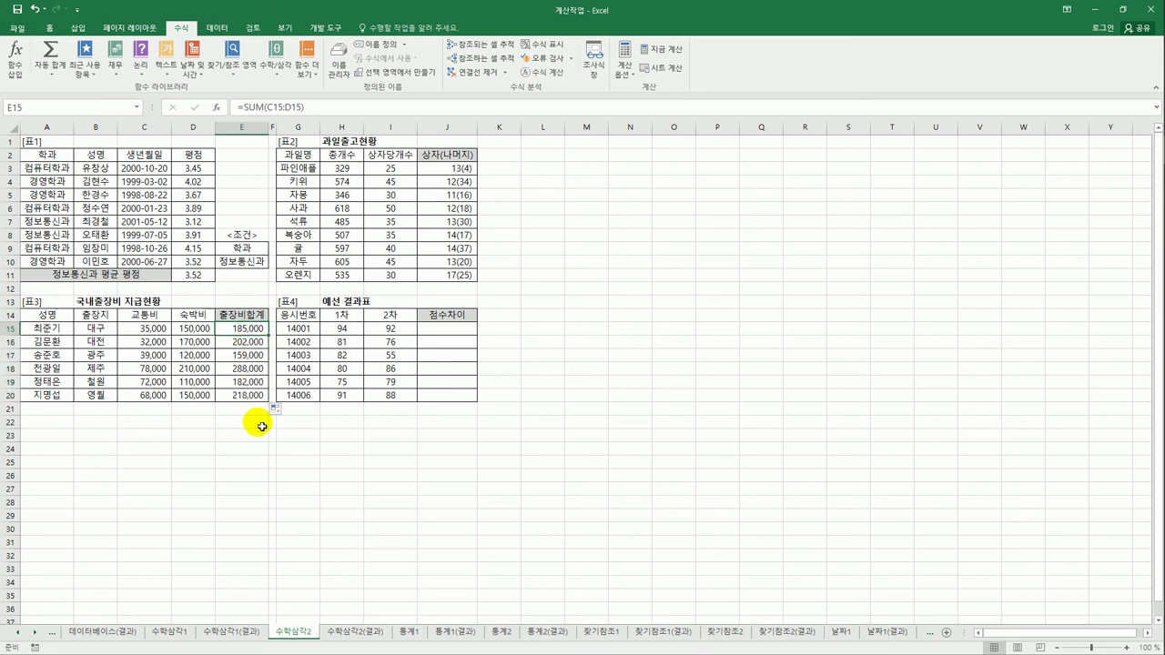
left_click(246, 107)
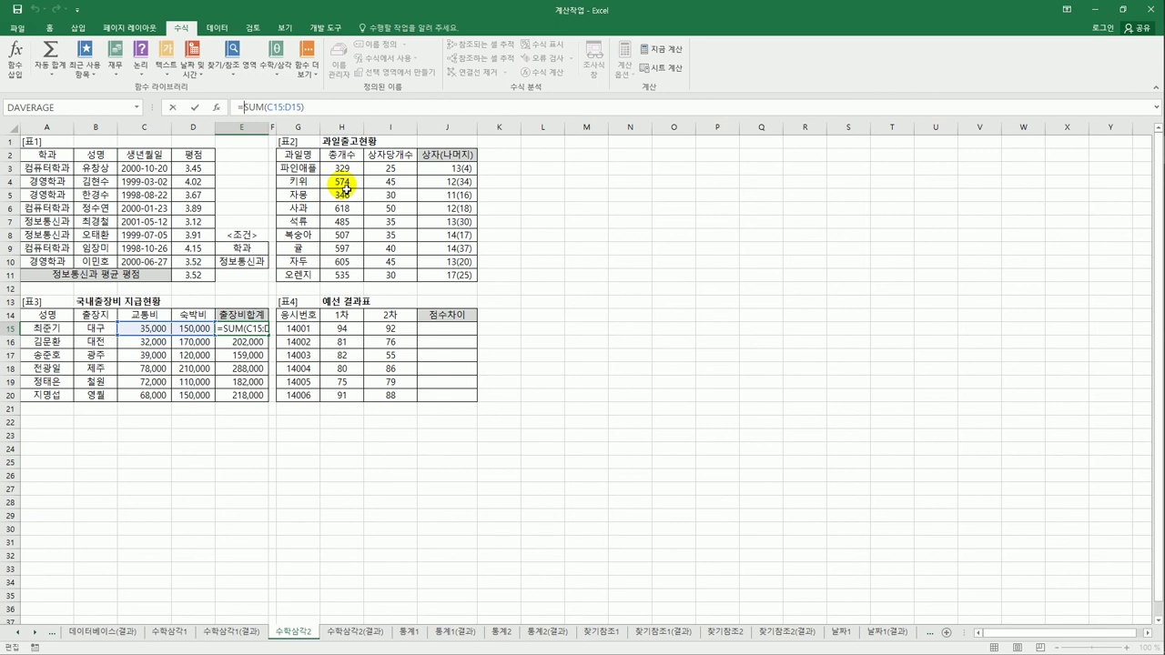
type("rou")
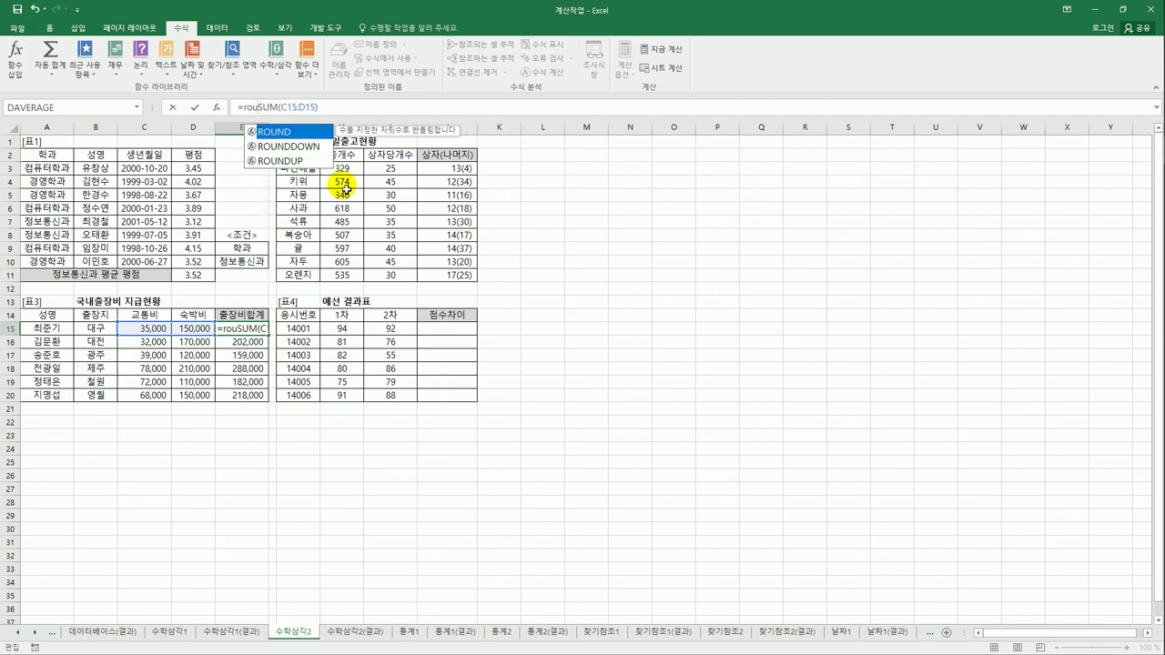
left_click(315, 147)
double_click(315, 147)
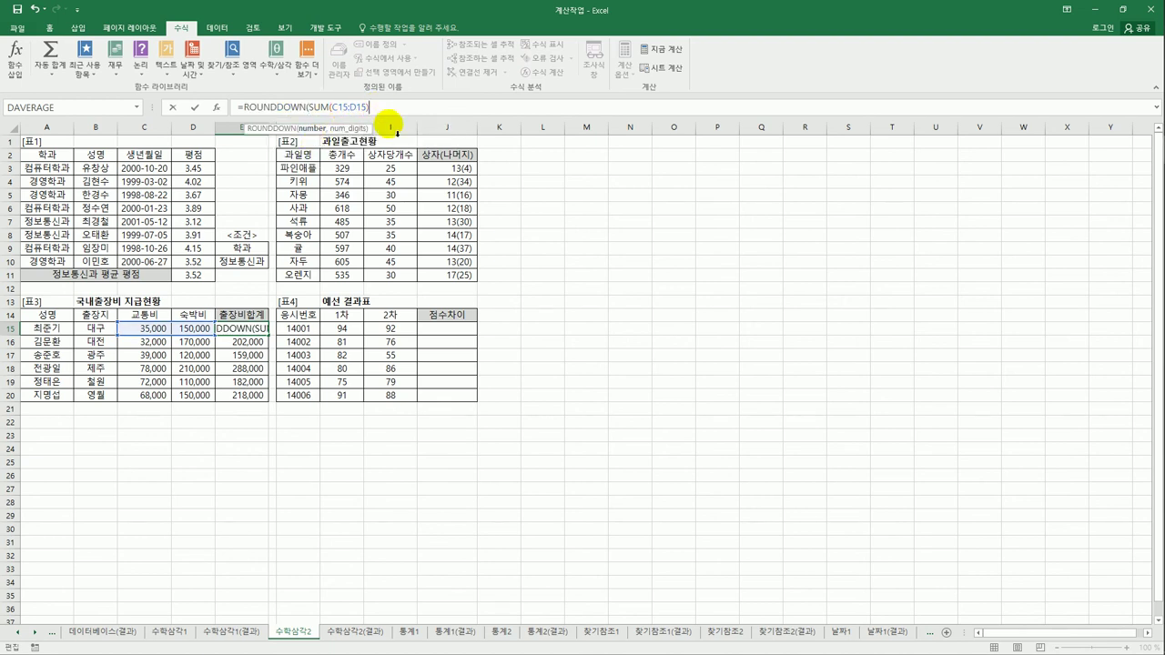
type(",")
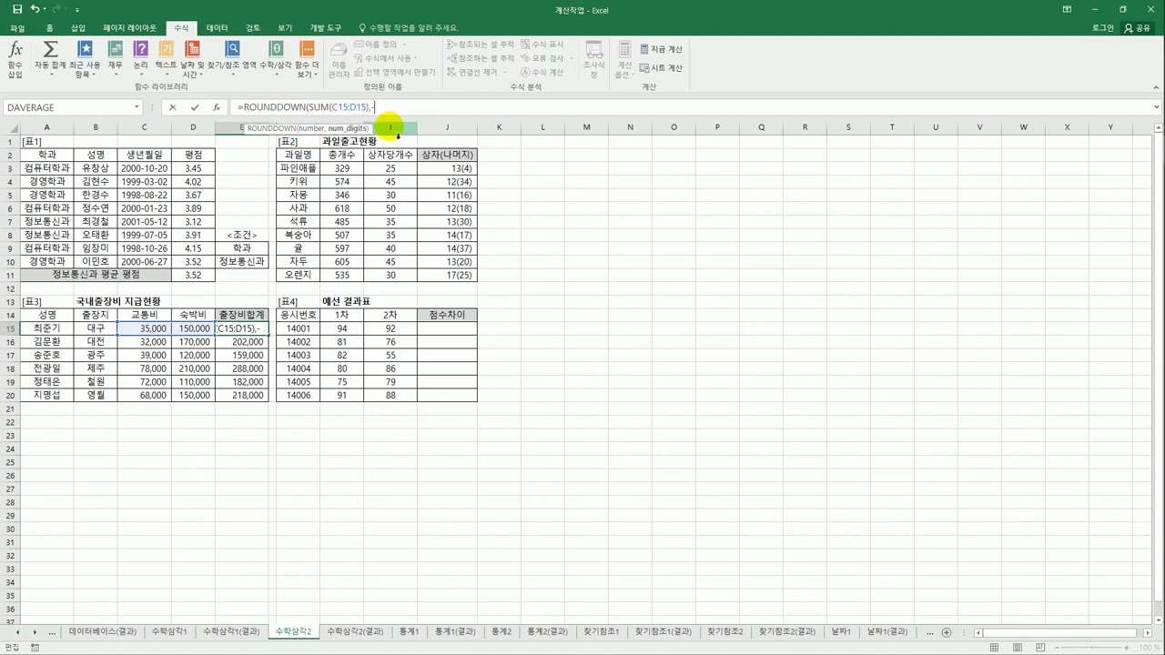
type("-1")
key("BackSpace")
key("Return")
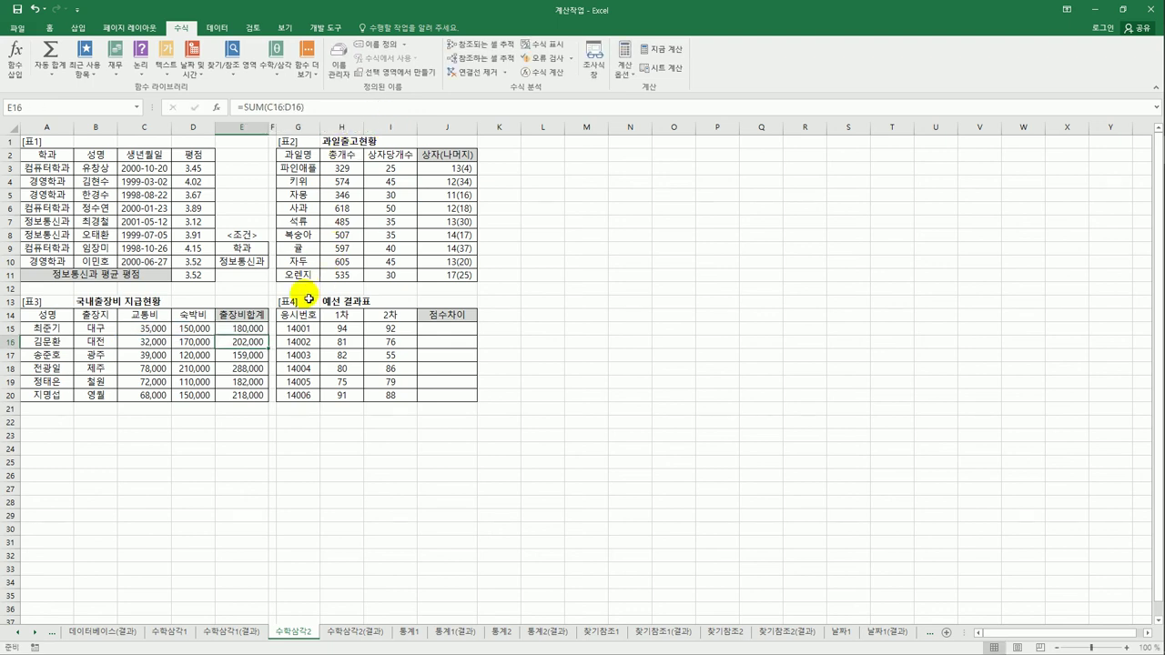
left_click(263, 335)
left_click_drag(268, 335, 268, 404)
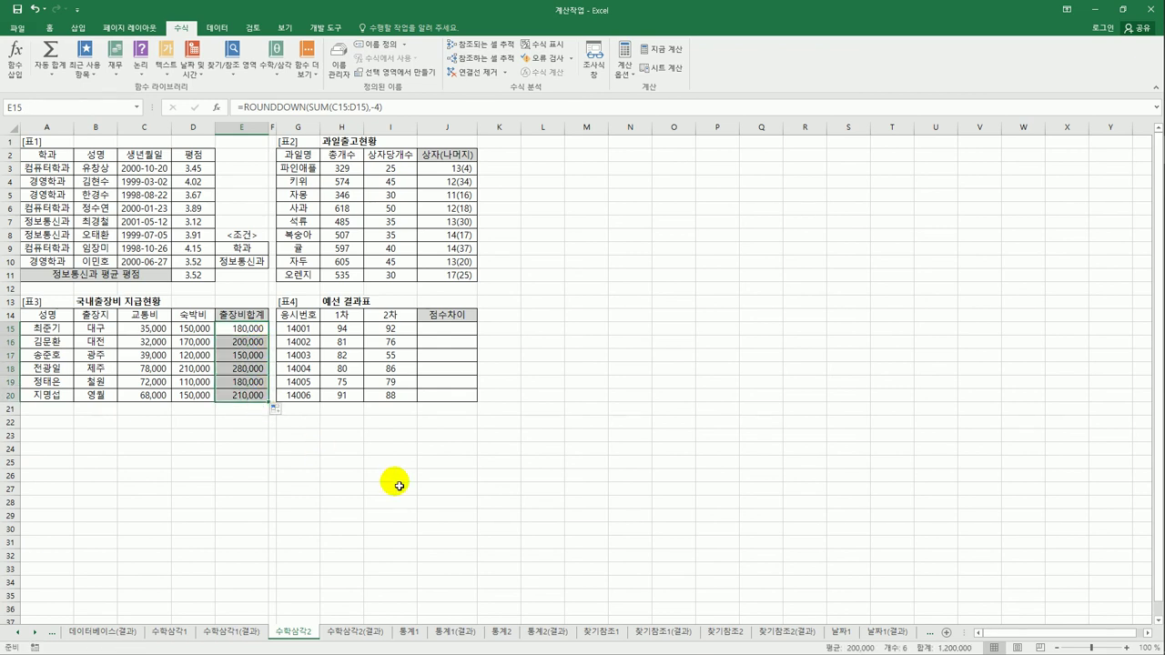
- Enter =H15-I15 in the first 점수차이 cell J15 and fill it down through J20
left_click(443, 333)
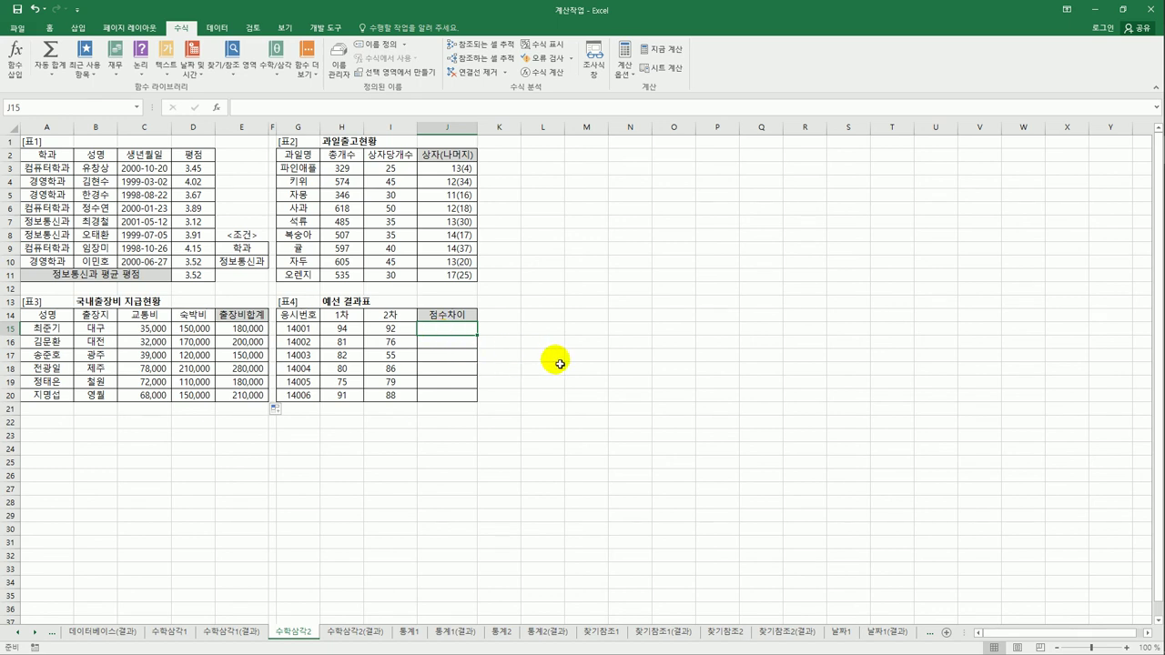
type("=")
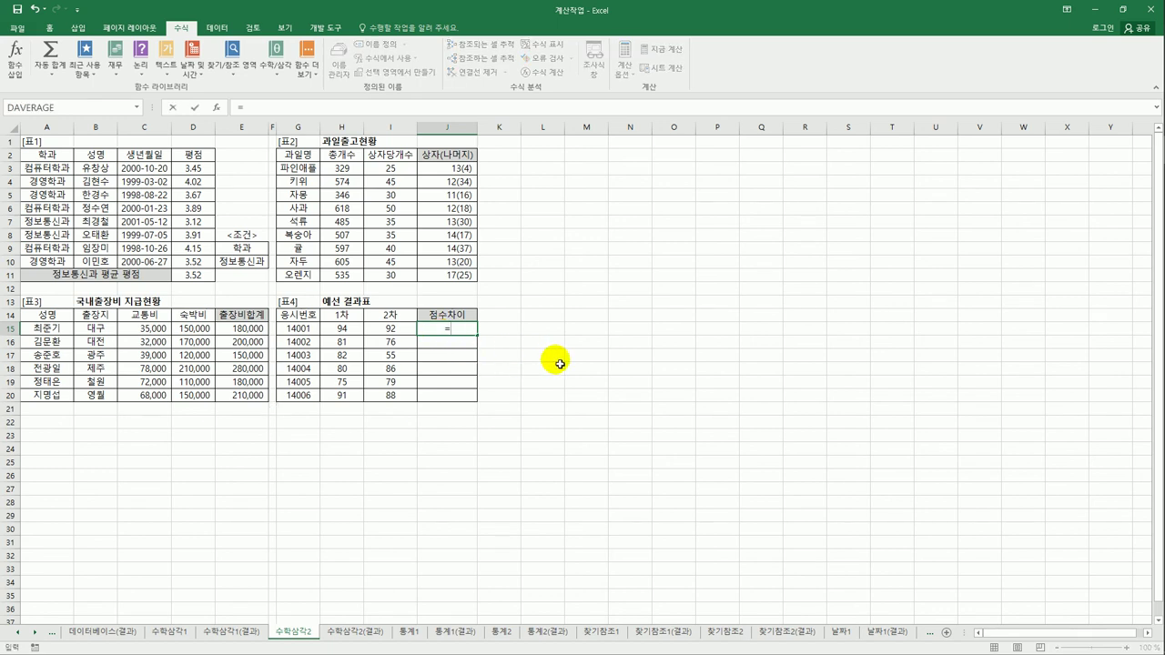
key("Left")
key("Left")
type("-")
key("Left")
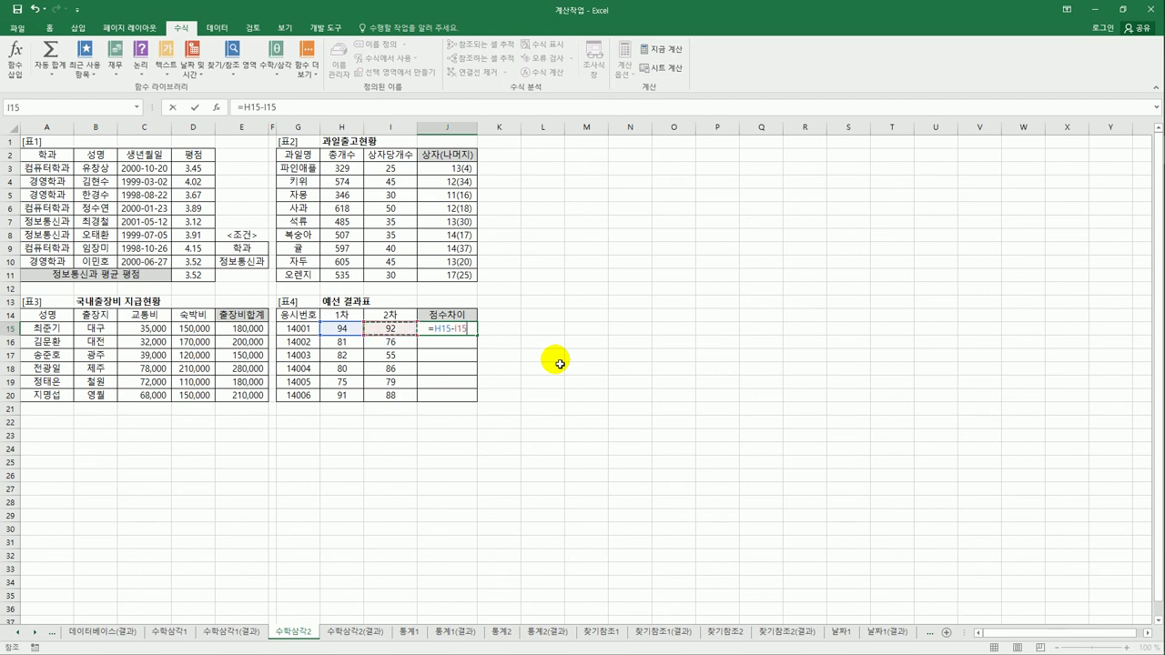
key("ctrl+Return")
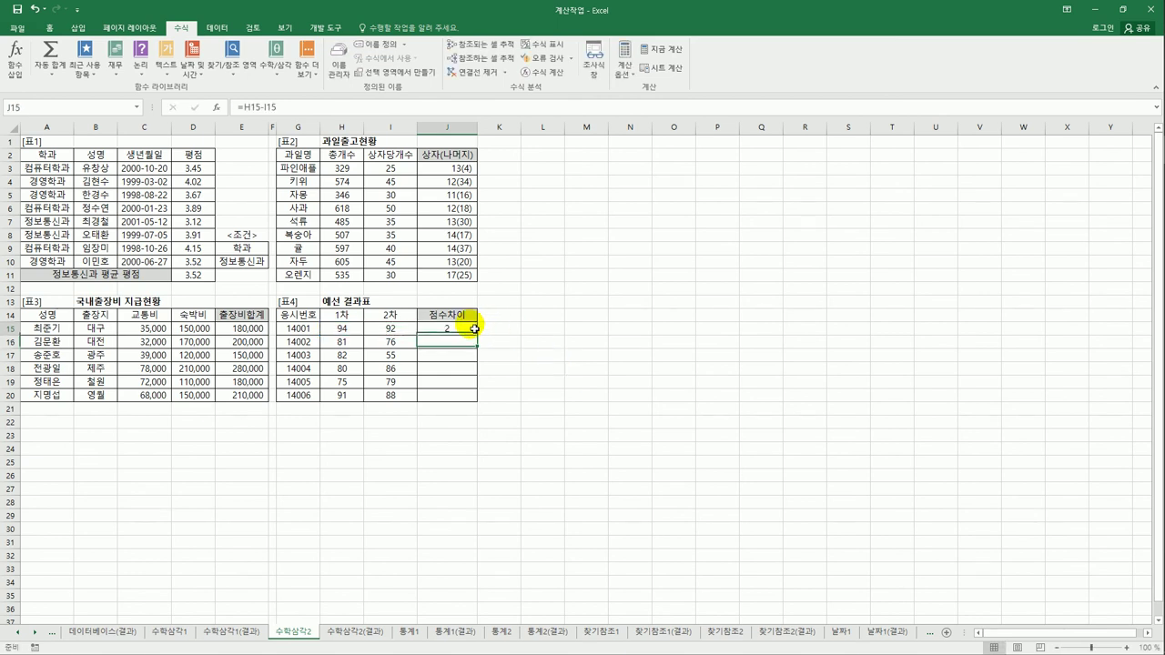
left_click_drag(476, 330, 468, 400)
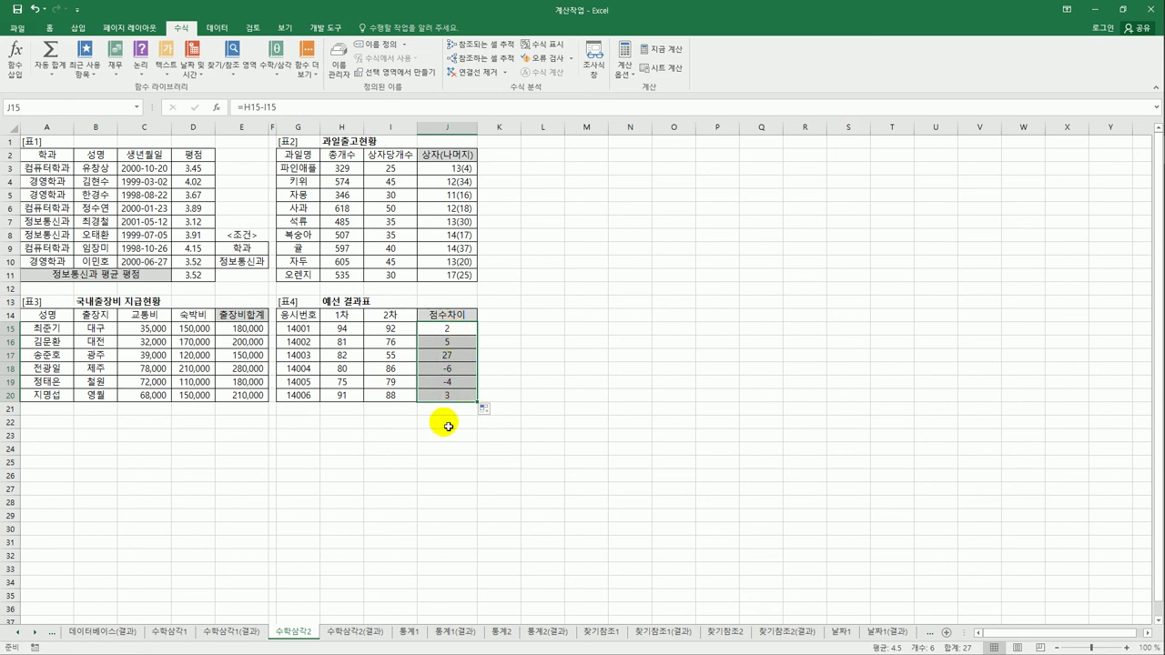
- Wrap the subtraction in J15 in the ABS function and fill it down through J20
left_click(464, 333)
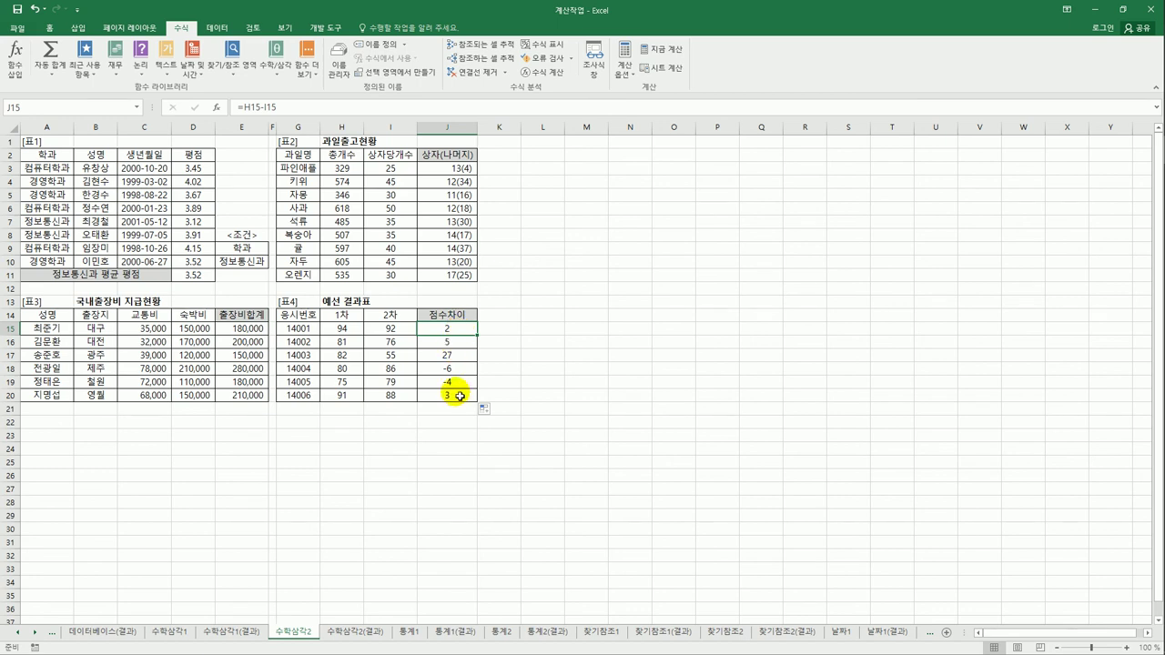
left_click(243, 106)
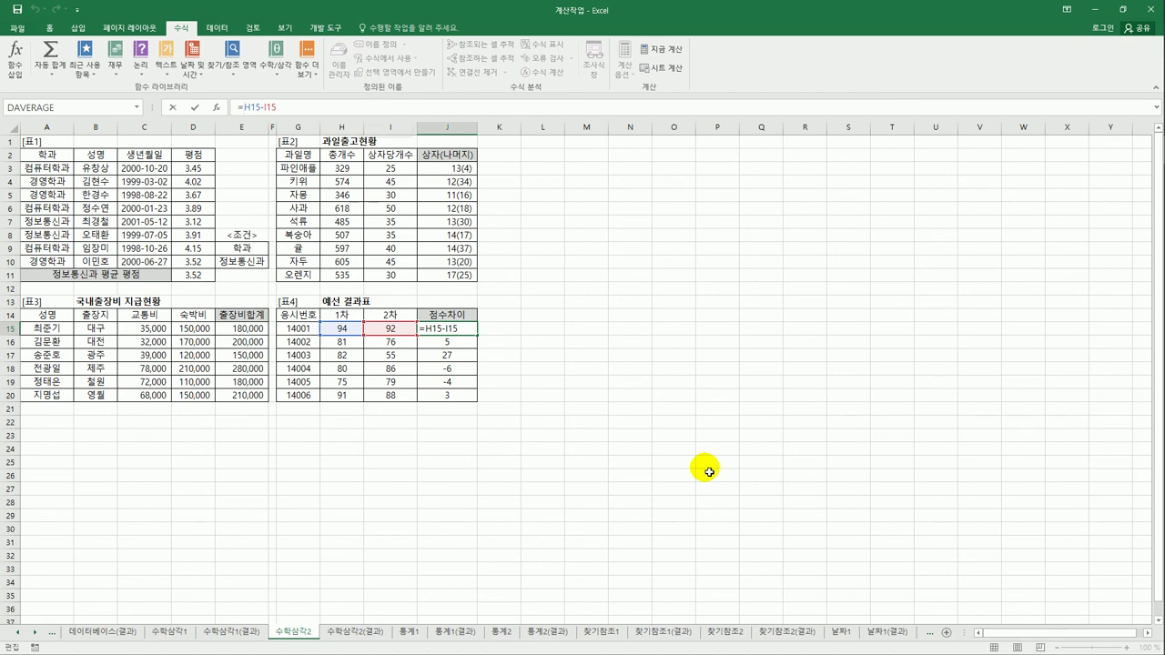
type("a")
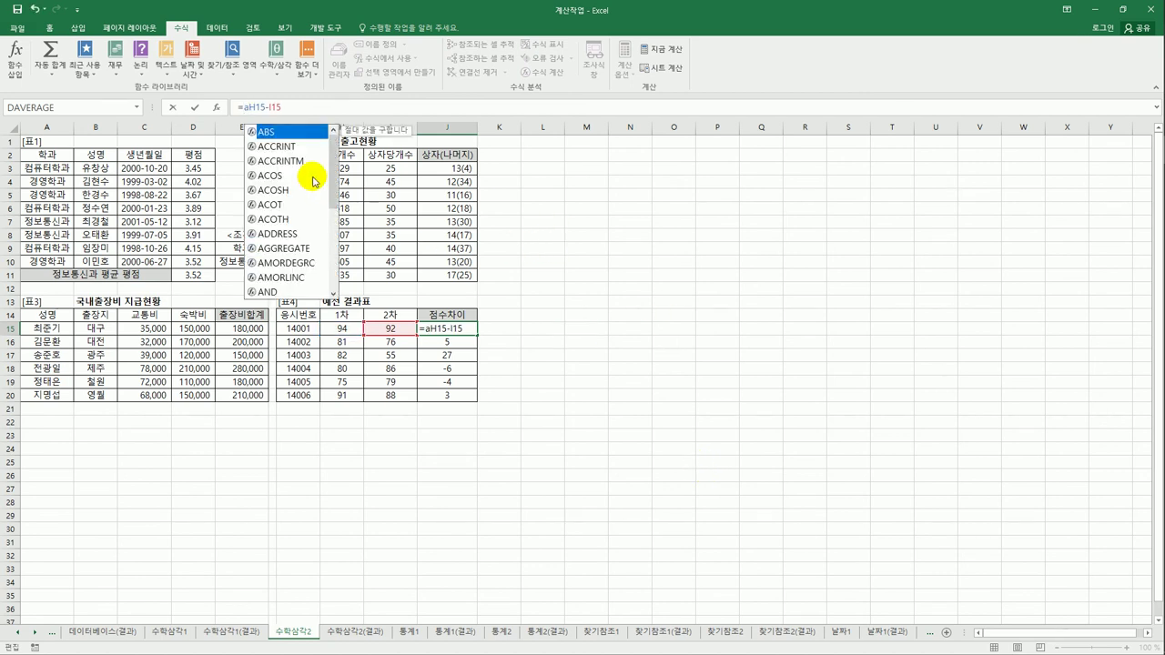
double_click(280, 132)
left_click(323, 116)
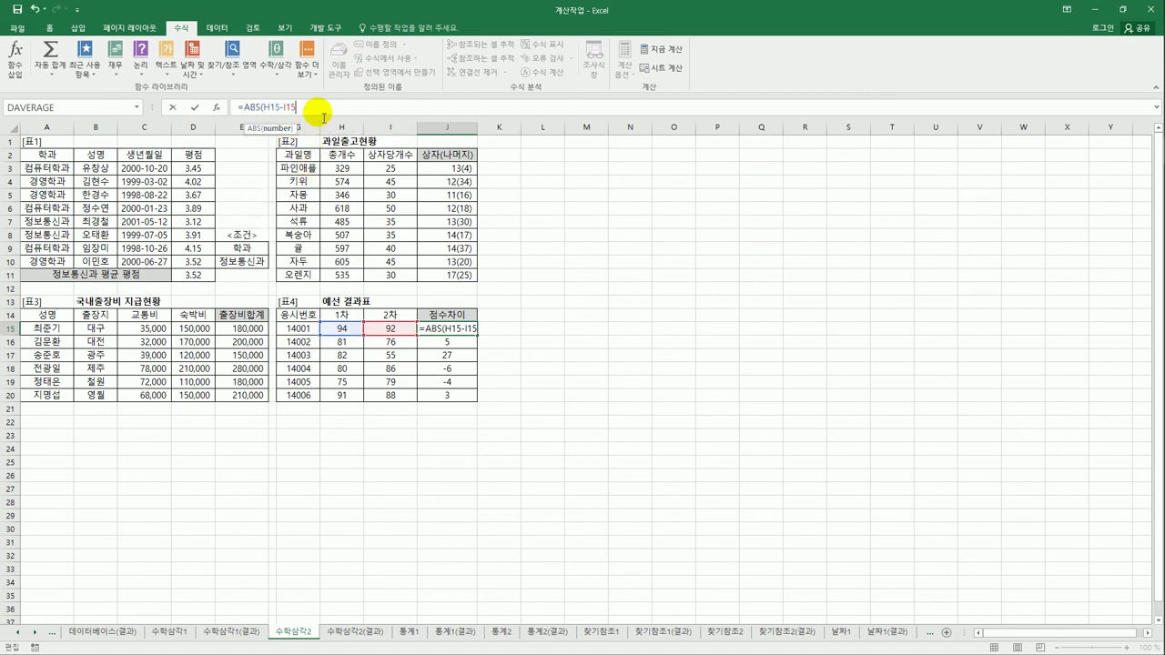
type(")")
key("Return")
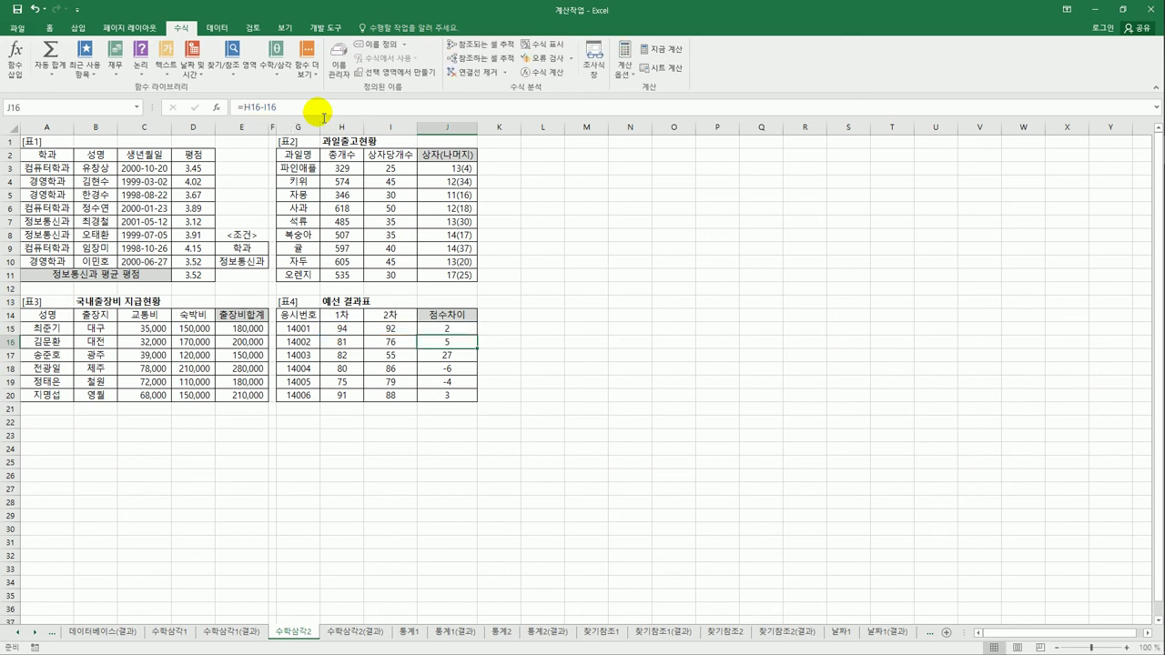
left_click(449, 329)
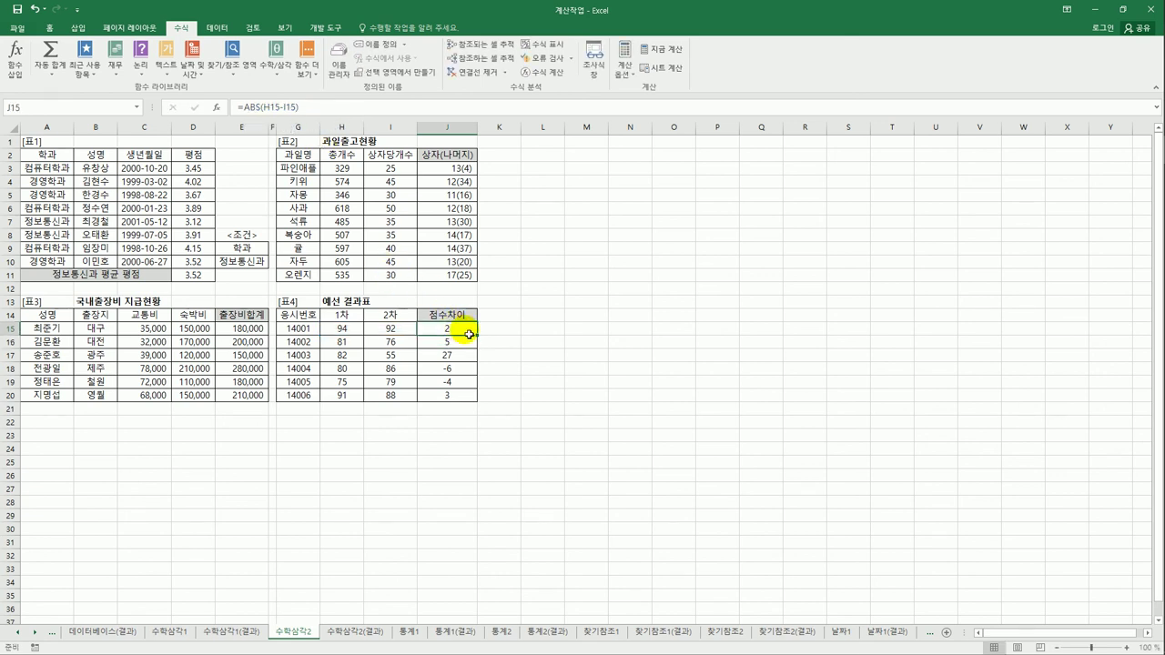
left_click_drag(478, 349, 462, 402)
left_click(461, 402)
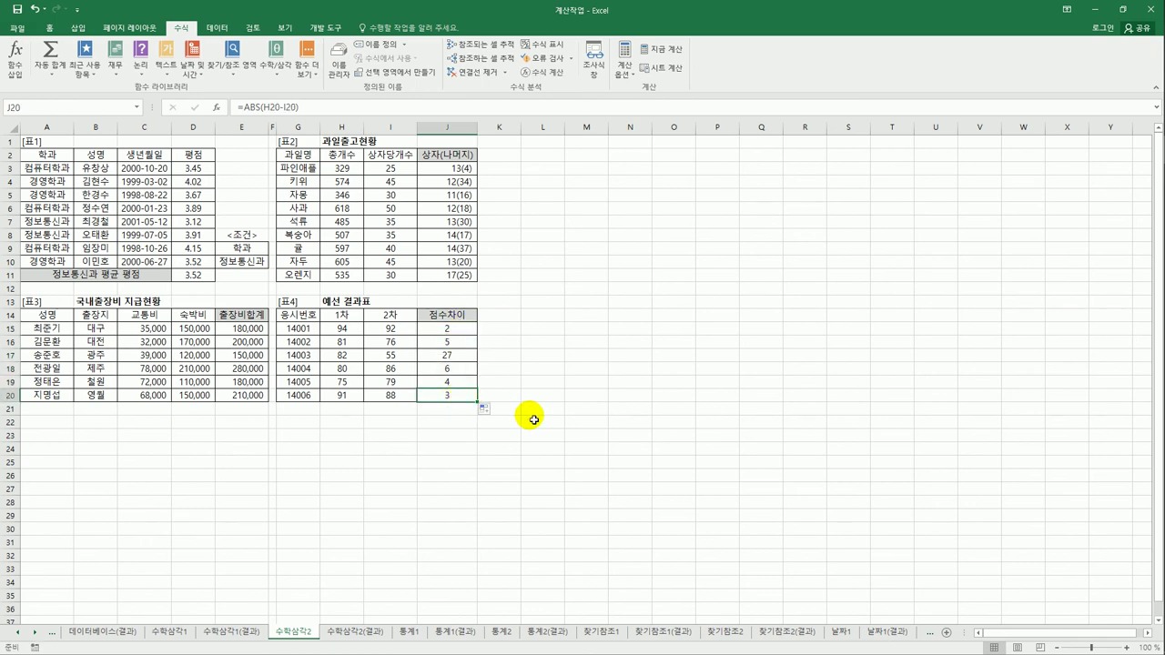
- Compare the completed 수학삼각2 sheet with the answers on the 수학삼각2(결과) sheet
left_click(361, 636)
left_click(305, 636)
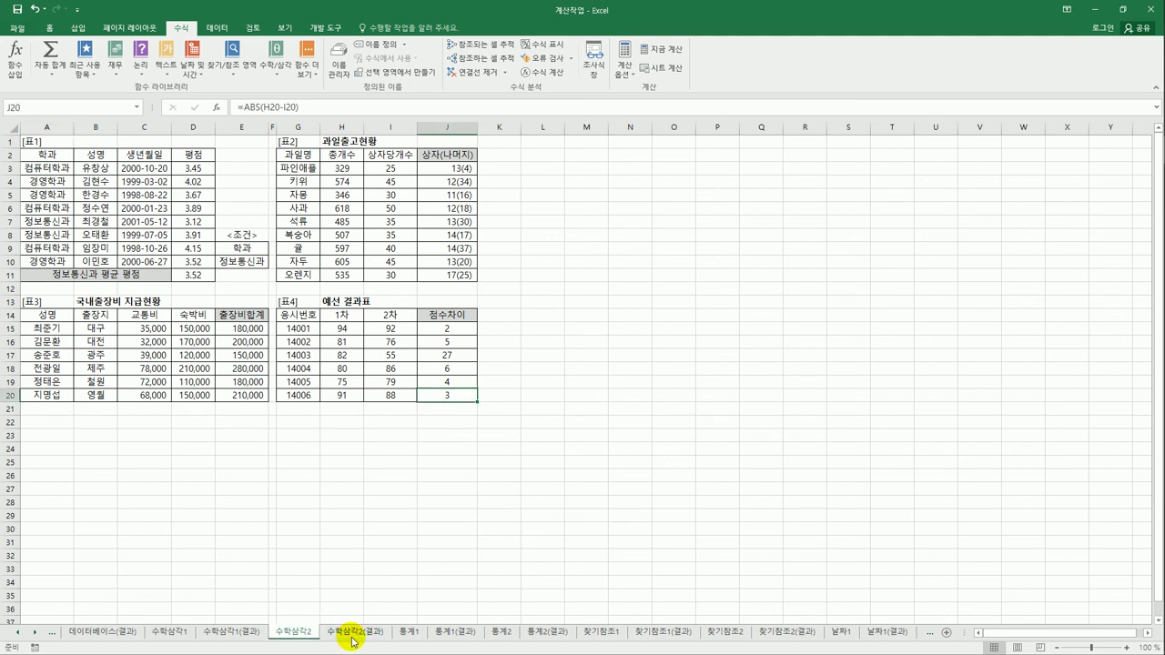
left_click(347, 635)
left_click(307, 640)
left_click(342, 632)
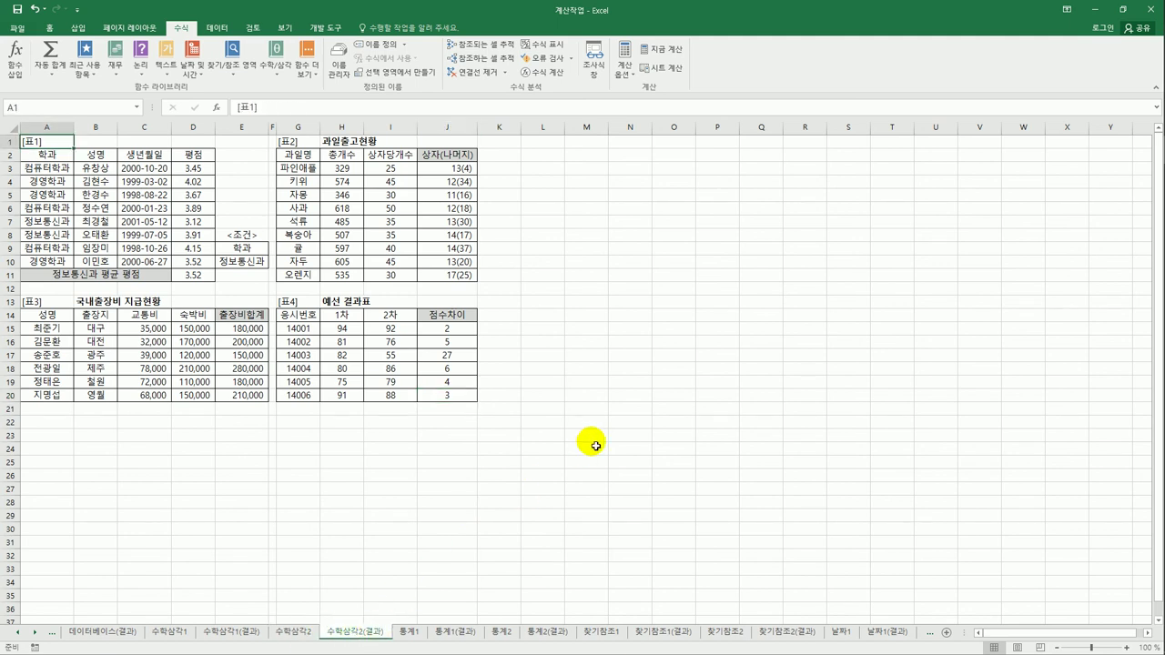